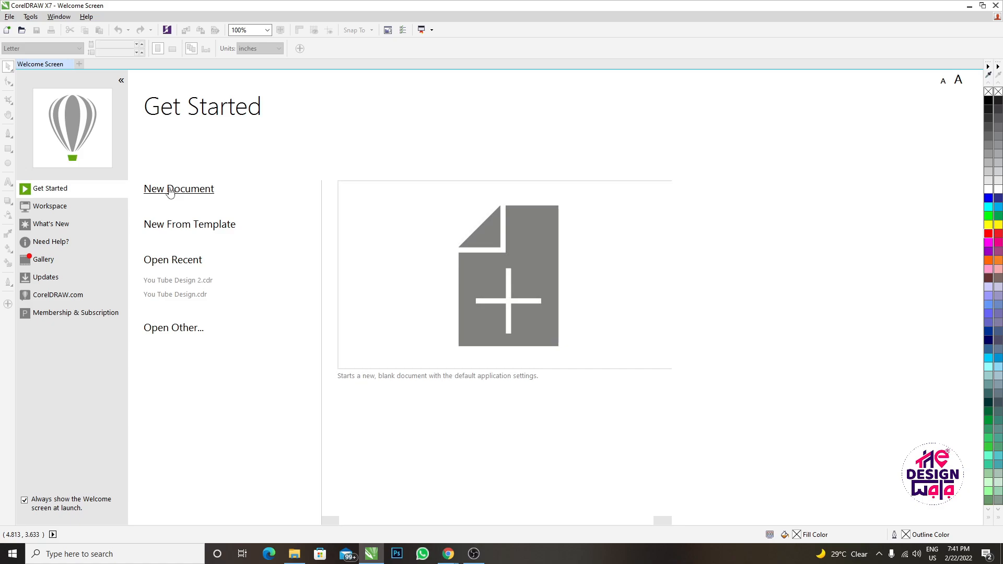
Create a new blank Letter-size document with the default CMYK, 300 dpi settings.
left_click(169, 191)
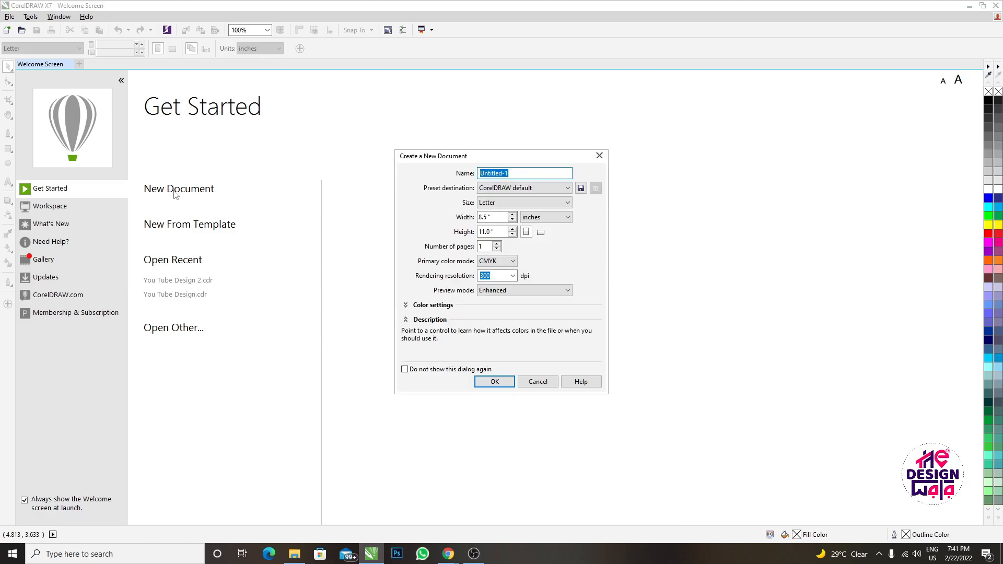
left_click(494, 382)
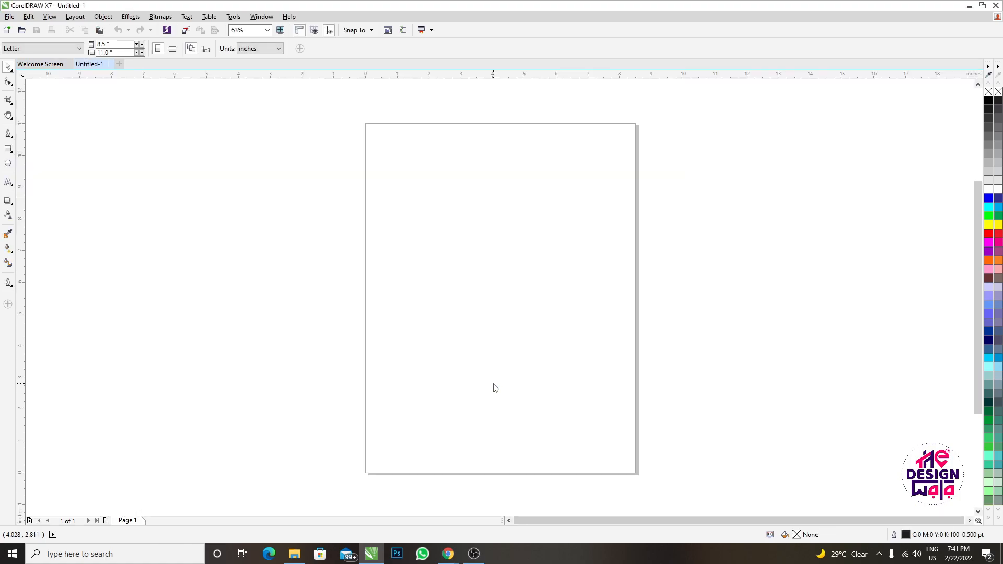
left_click(23, 17)
mouse_move(7, 18)
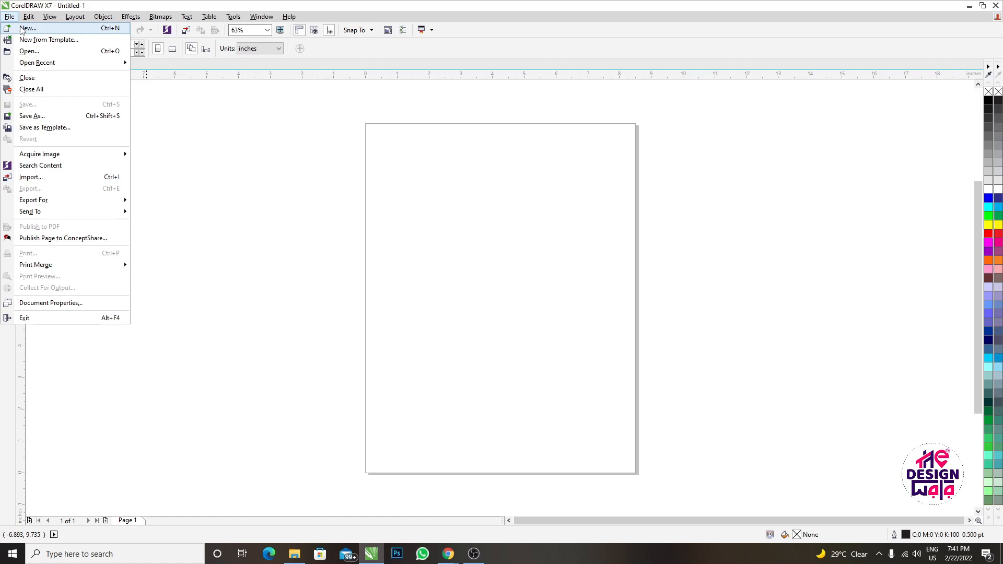
mouse_move(52, 19)
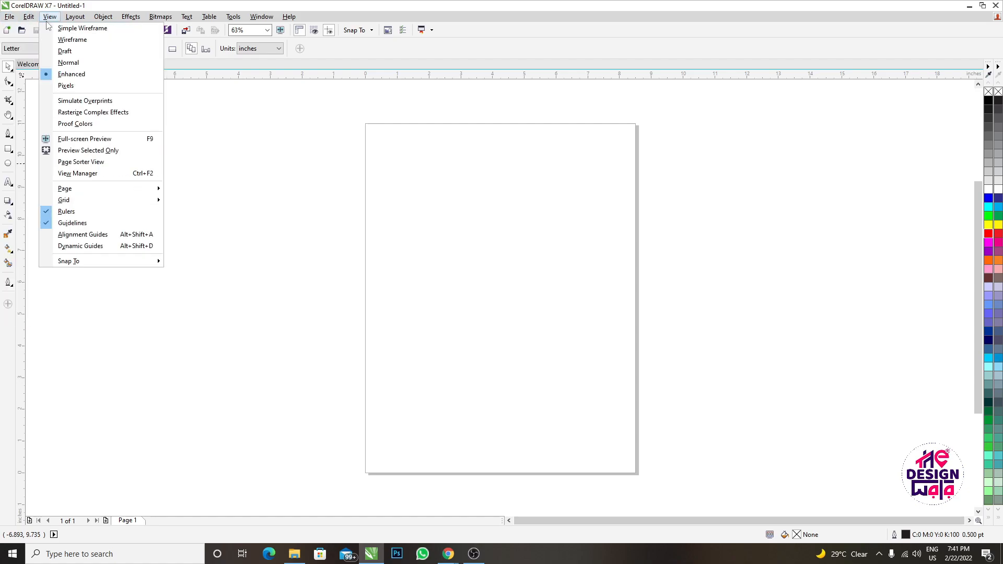
mouse_move(103, 22)
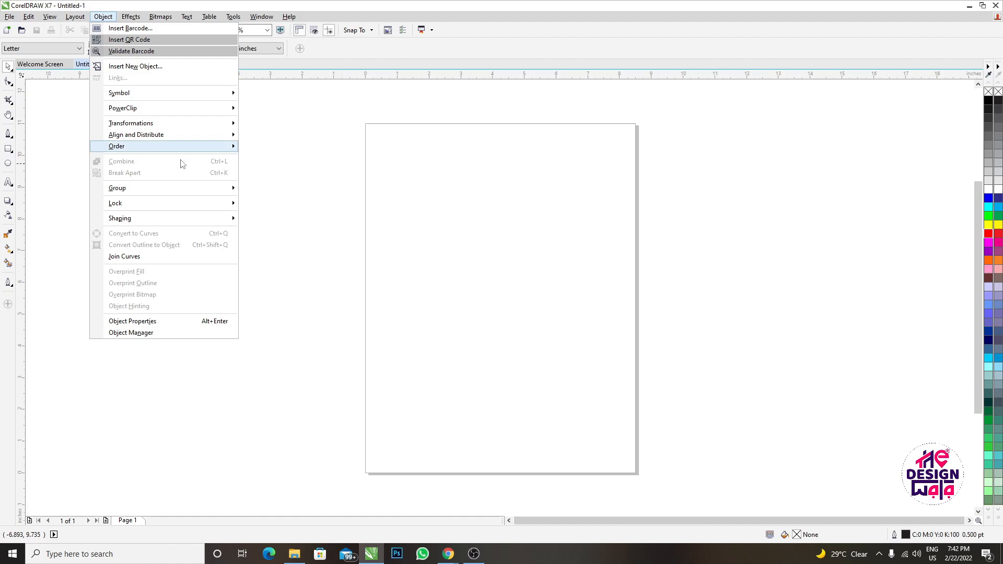
left_click(309, 232)
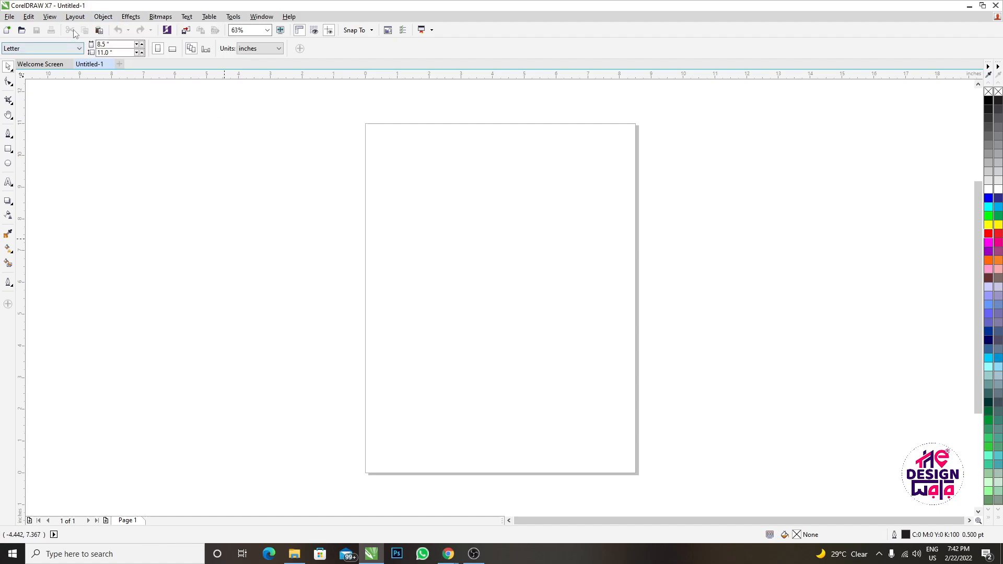
left_click(103, 16)
left_click(118, 29)
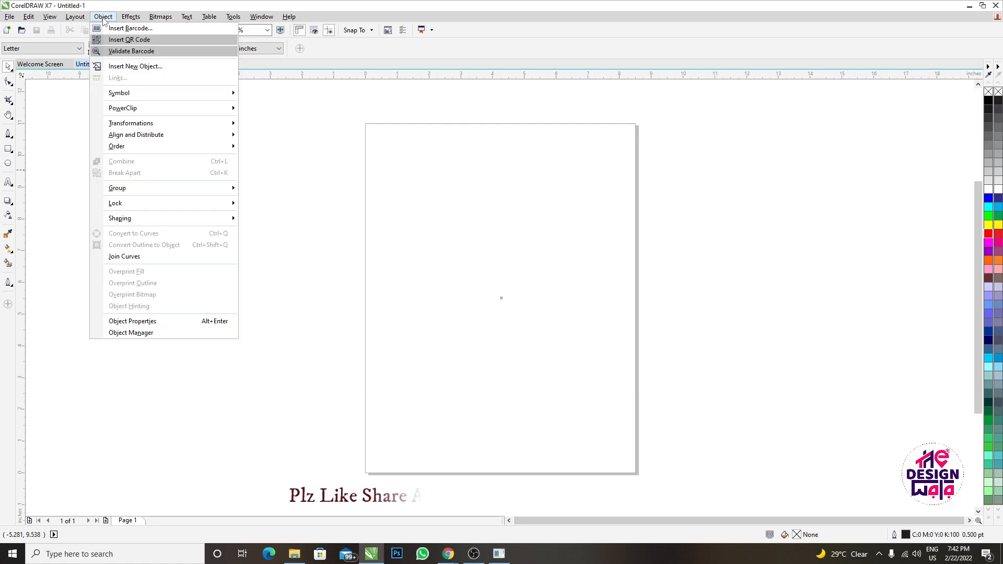
left_click(116, 29)
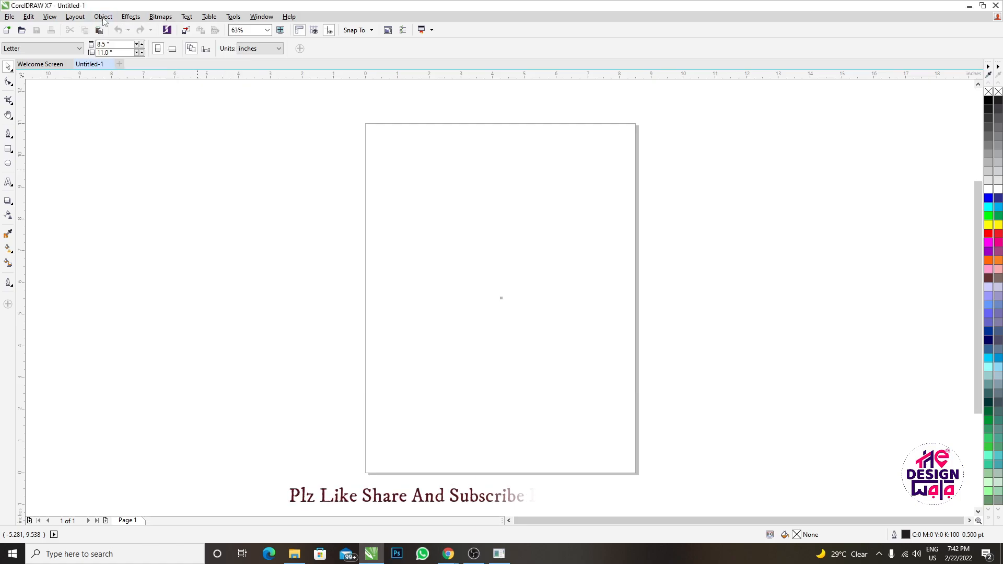
left_click(103, 16)
left_click(116, 27)
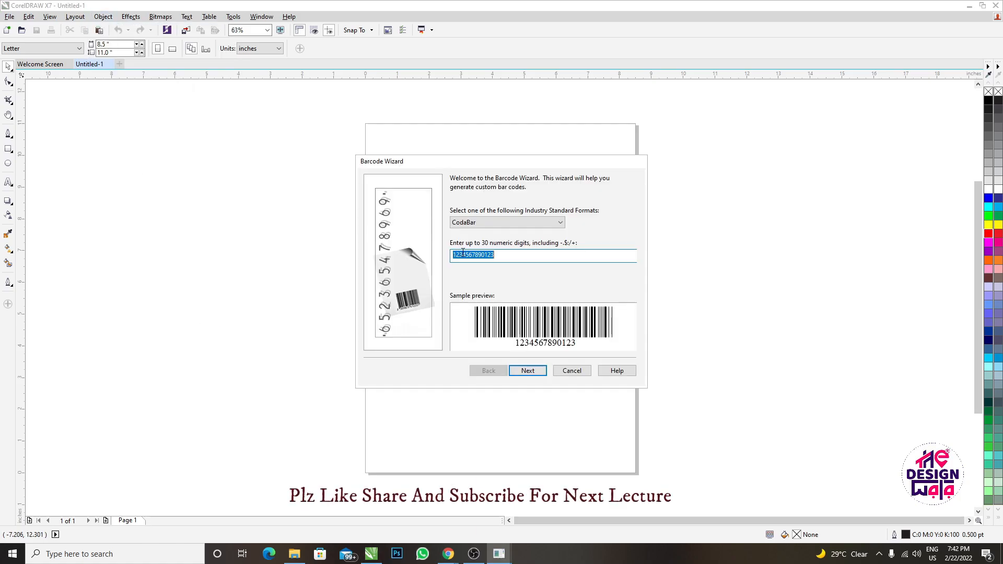
left_click(464, 253)
left_click_drag(500, 255, 437, 256)
key("BackSpace")
type("12345678912")
Accept the default print properties and text formatting and place the barcode on the page.
left_click(528, 371)
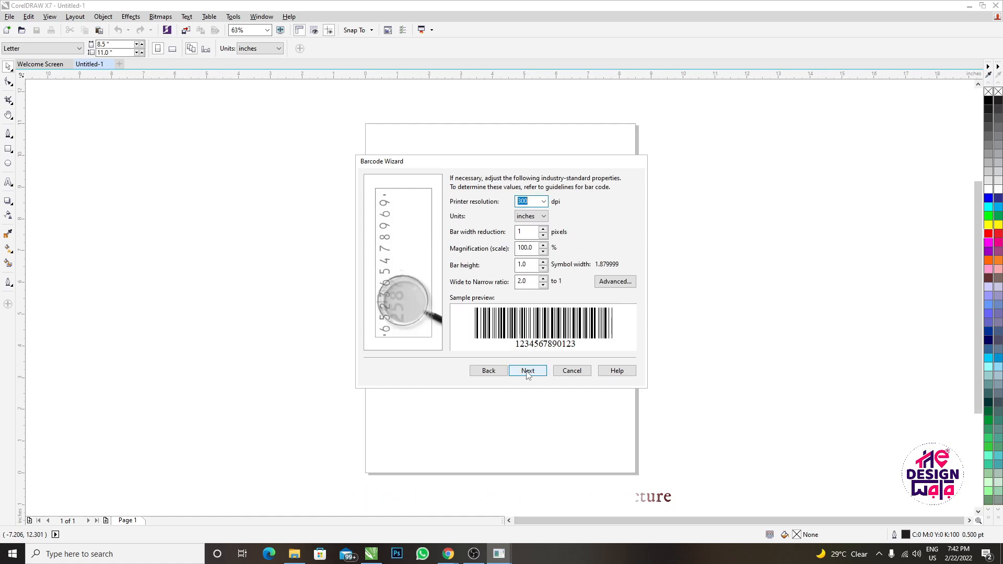
left_click(529, 372)
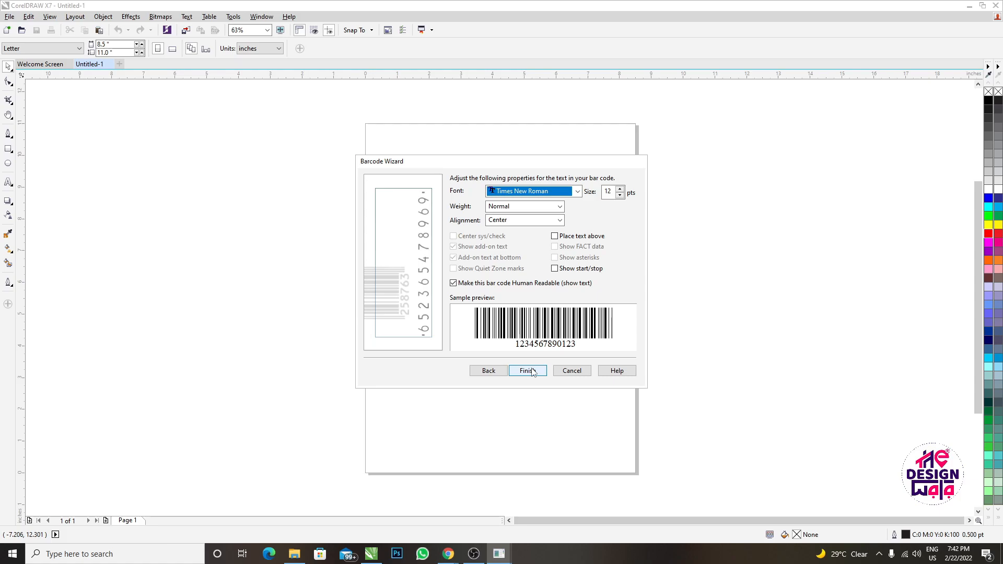
left_click(529, 372)
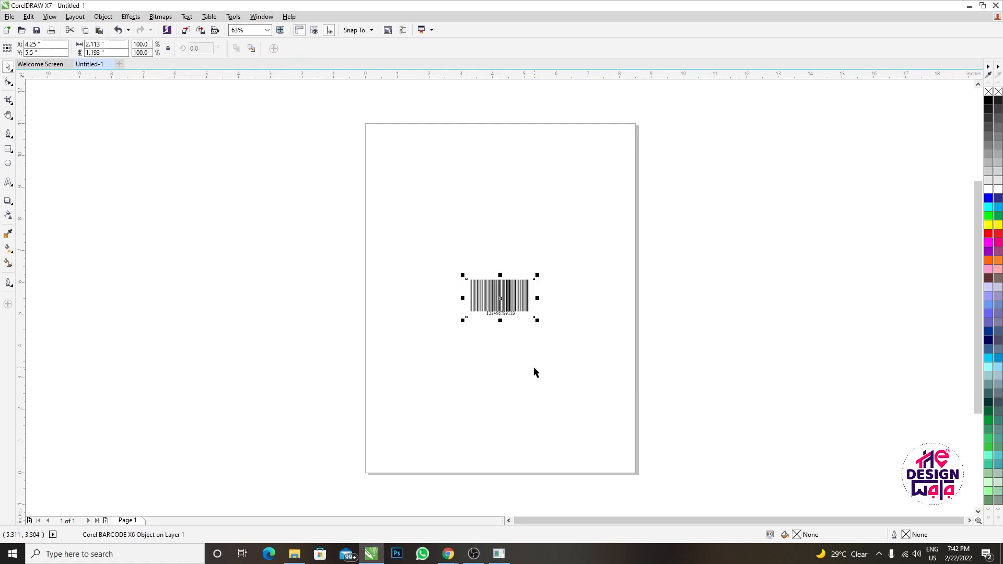
Enlarge the barcode proportionally about its center to about 190%, roughly 4 inches wide.
scroll(533, 287, "up", 4)
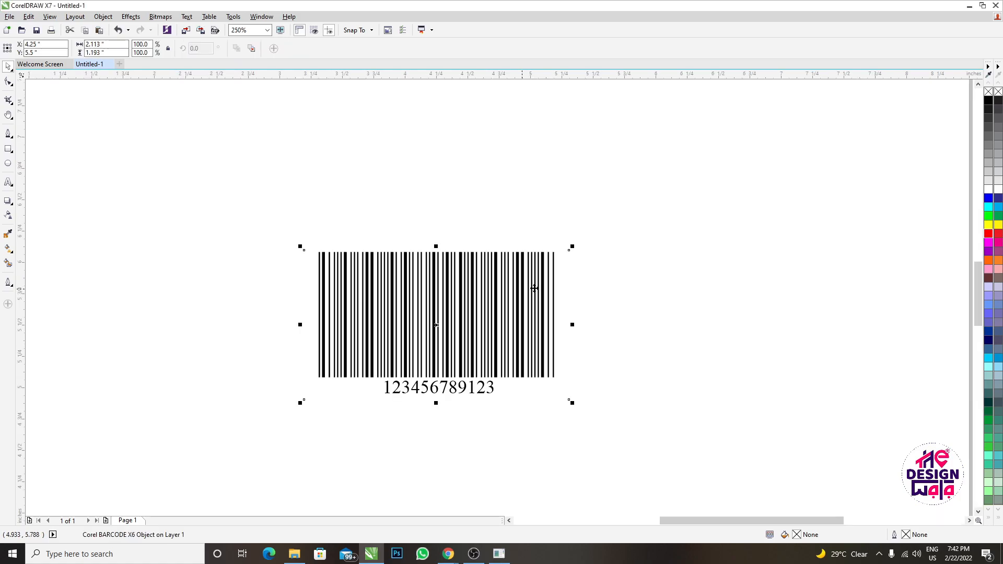
left_click_drag(572, 248, 695, 180)
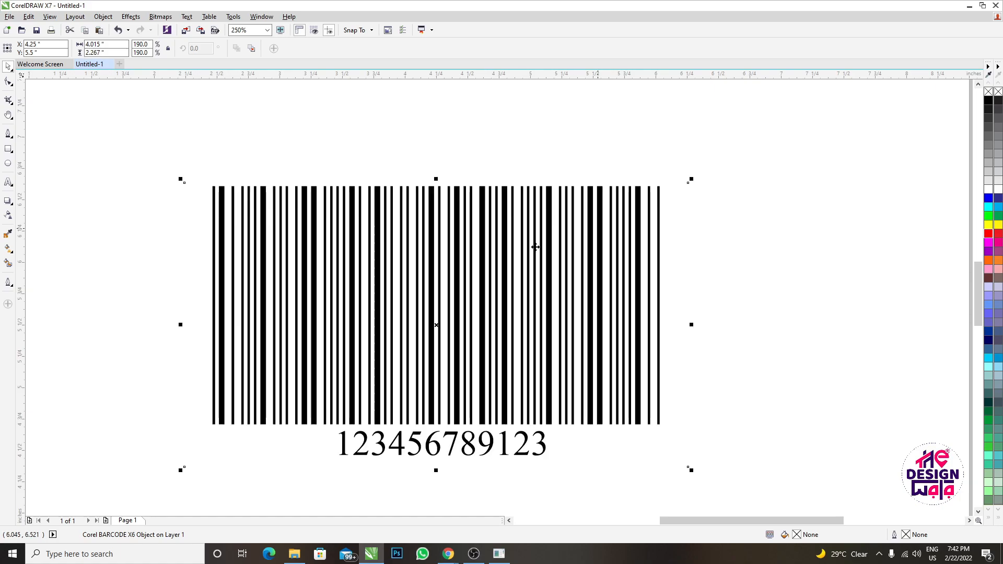
scroll(428, 264, "down", 2)
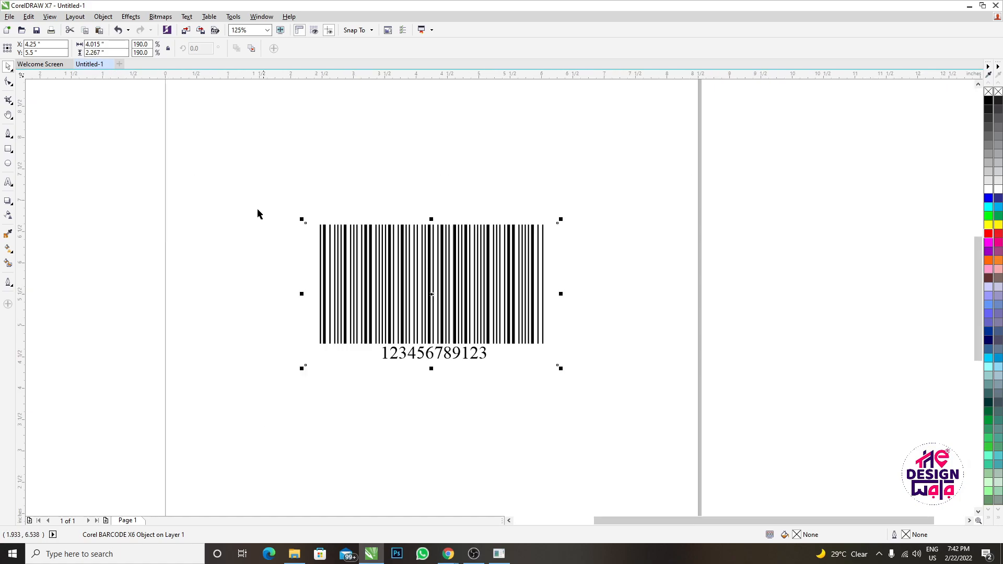
Delete the enlarged barcode from the page.
left_click(103, 17)
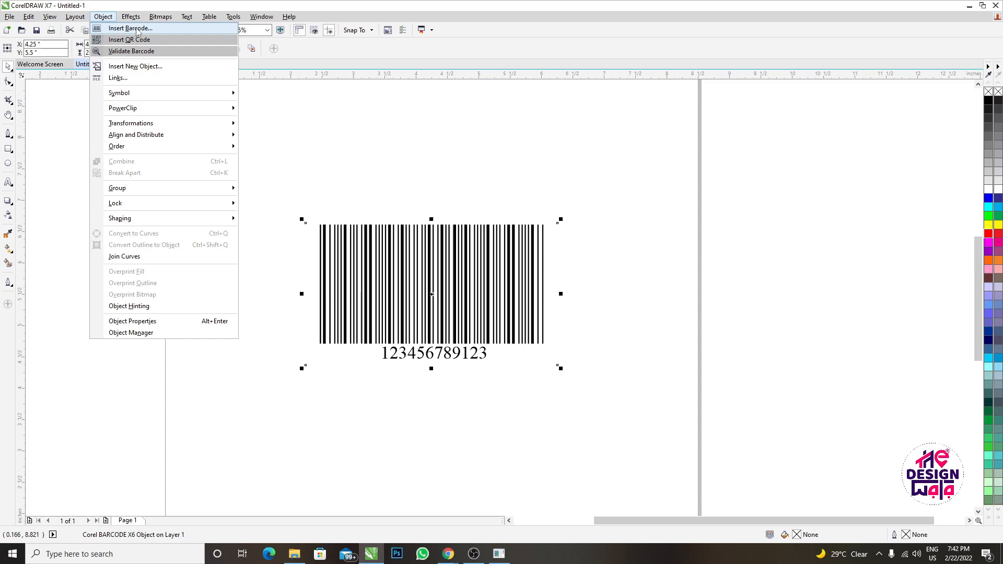
mouse_move(219, 147)
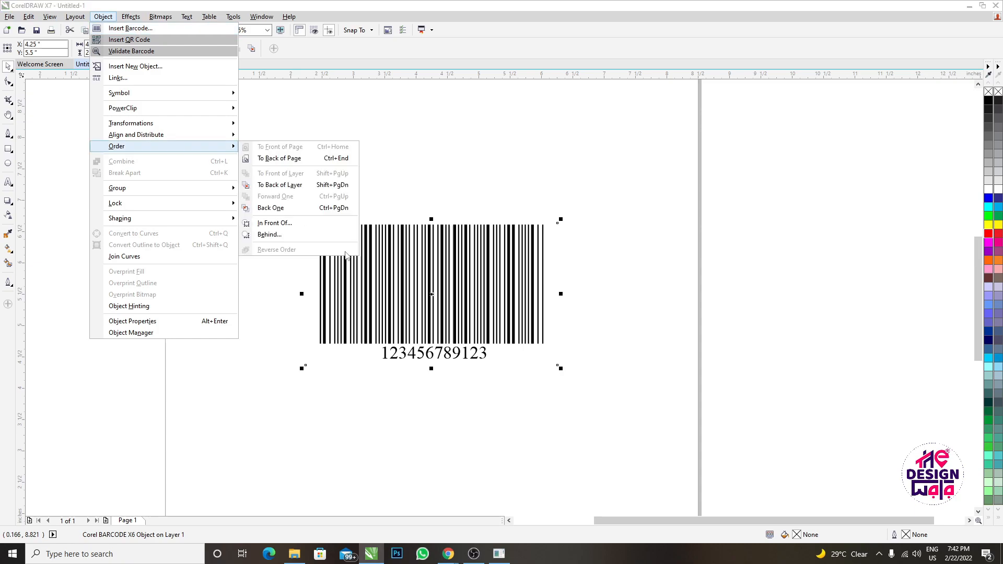
left_click(398, 280)
key("Delete")
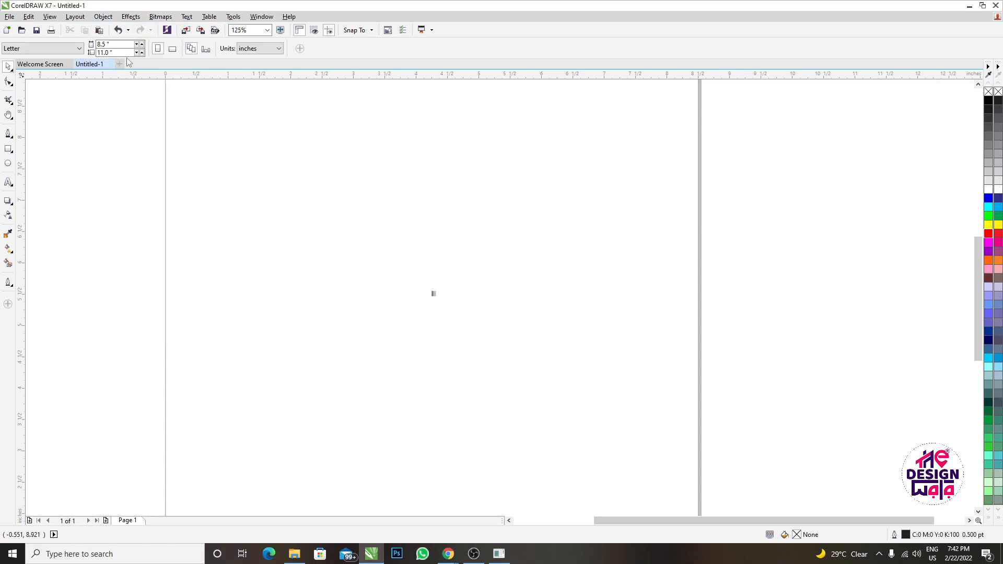
Start inserting a new object and examine the object types that can be embedded in the document.
left_click(107, 17)
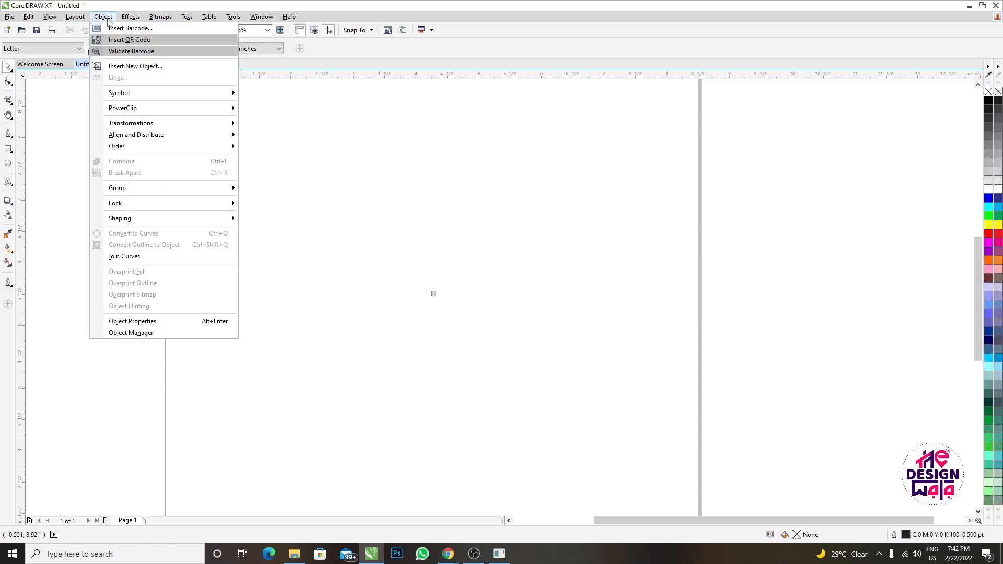
left_click(137, 66)
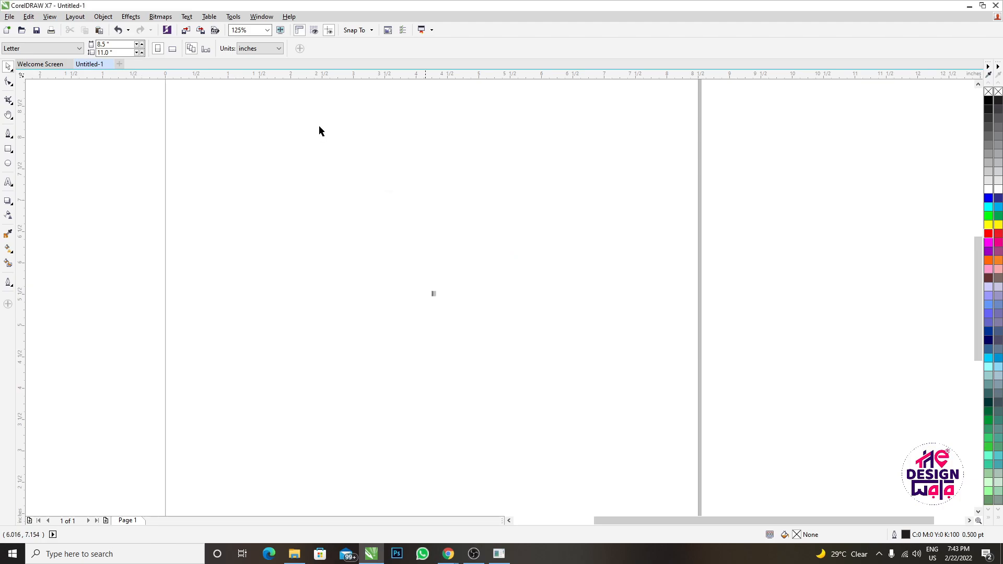
left_click(103, 16)
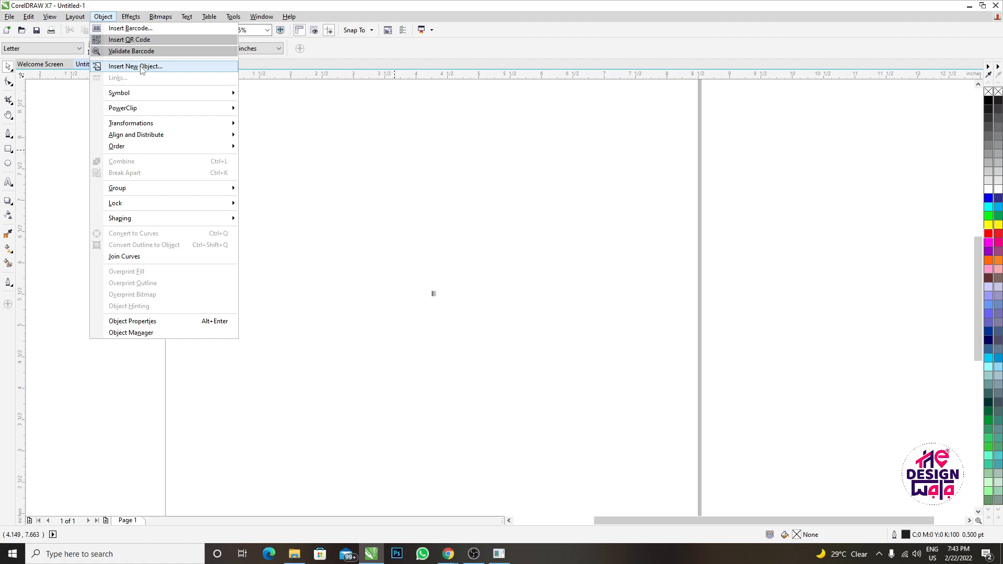
left_click(141, 67)
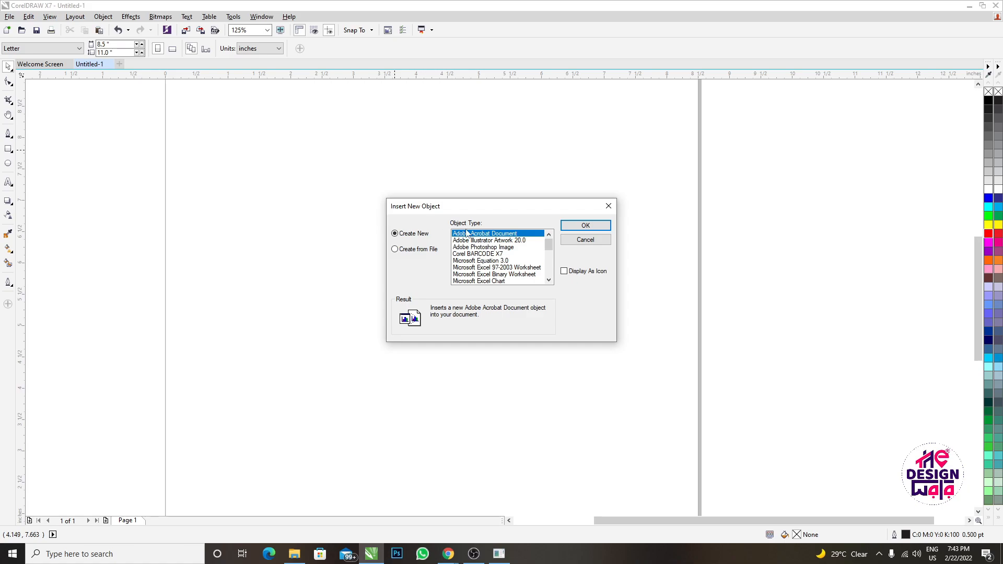
scroll(511, 261, "down", 4)
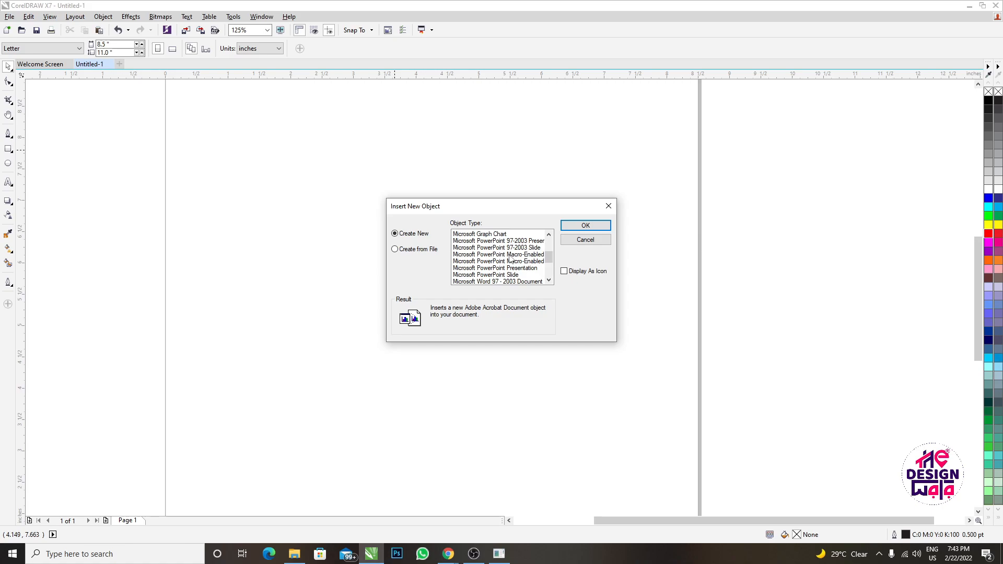
scroll(511, 260, "down", 2)
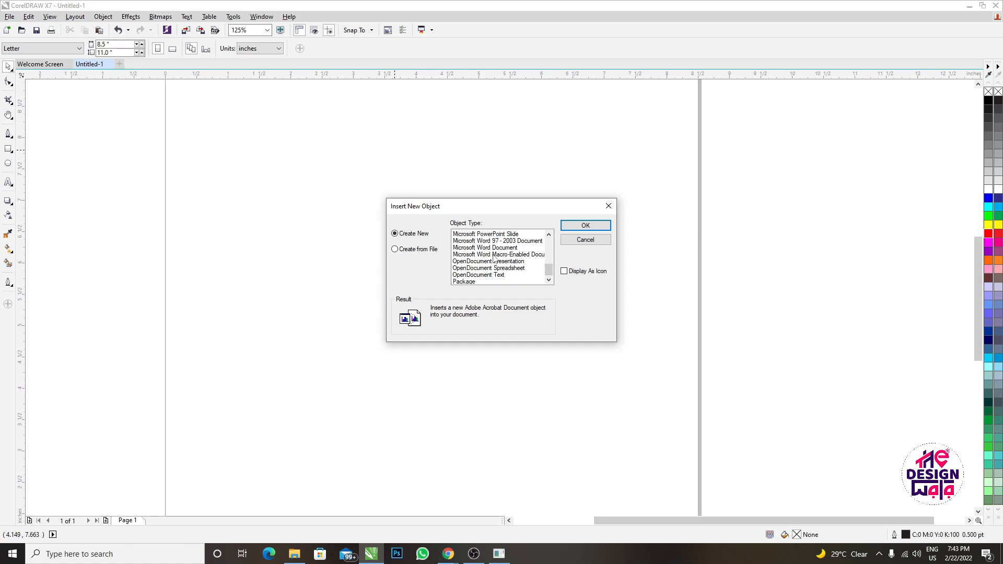
scroll(543, 276, "down", 1)
scroll(516, 271, "up", 4)
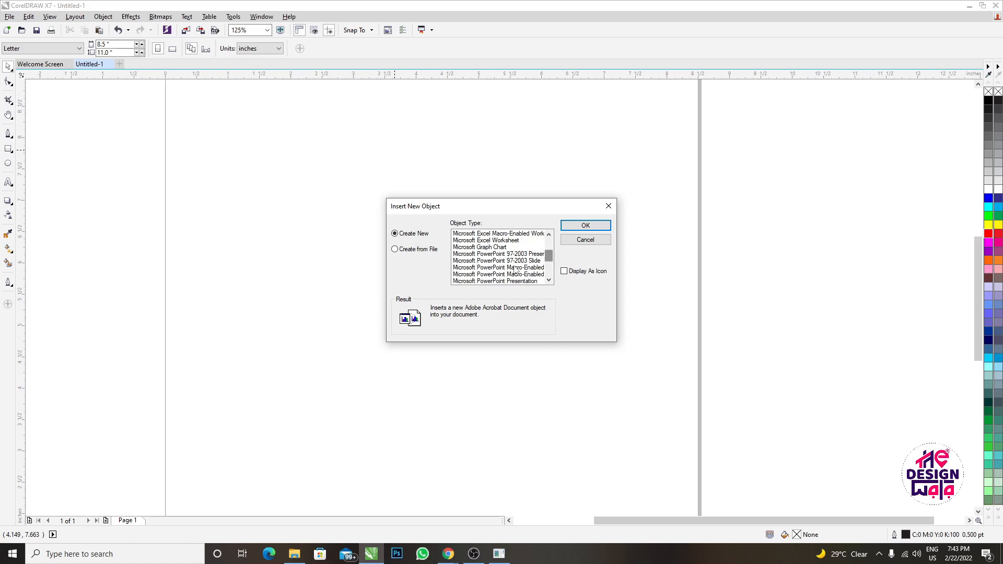
scroll(508, 269, "down", 4)
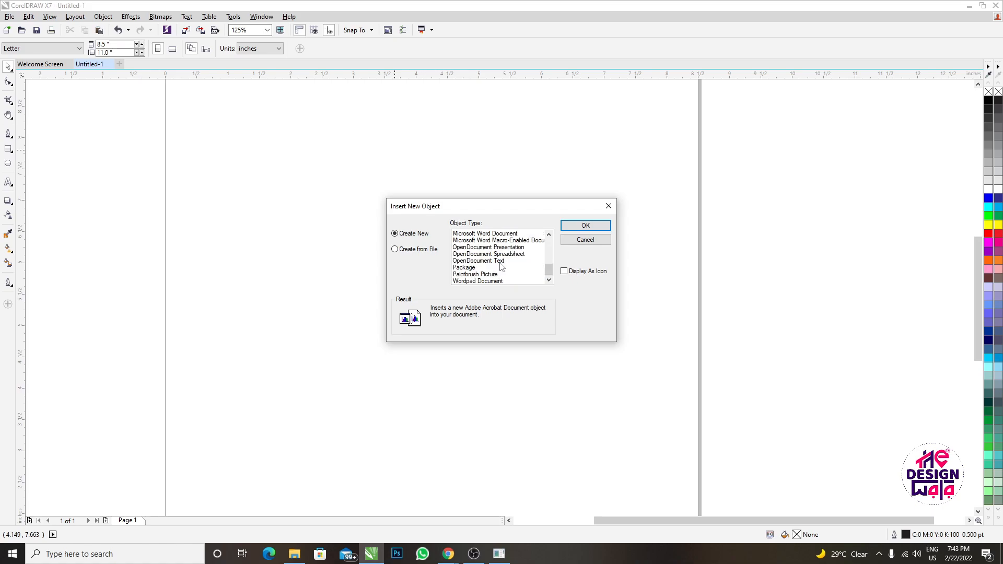
scroll(510, 268, "up", 4)
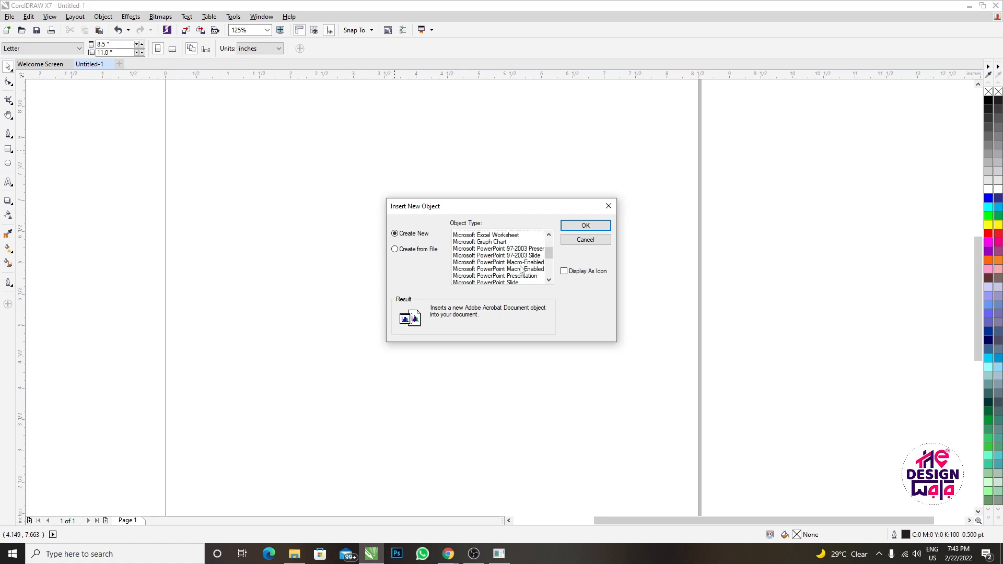
scroll(507, 270, "up", 4)
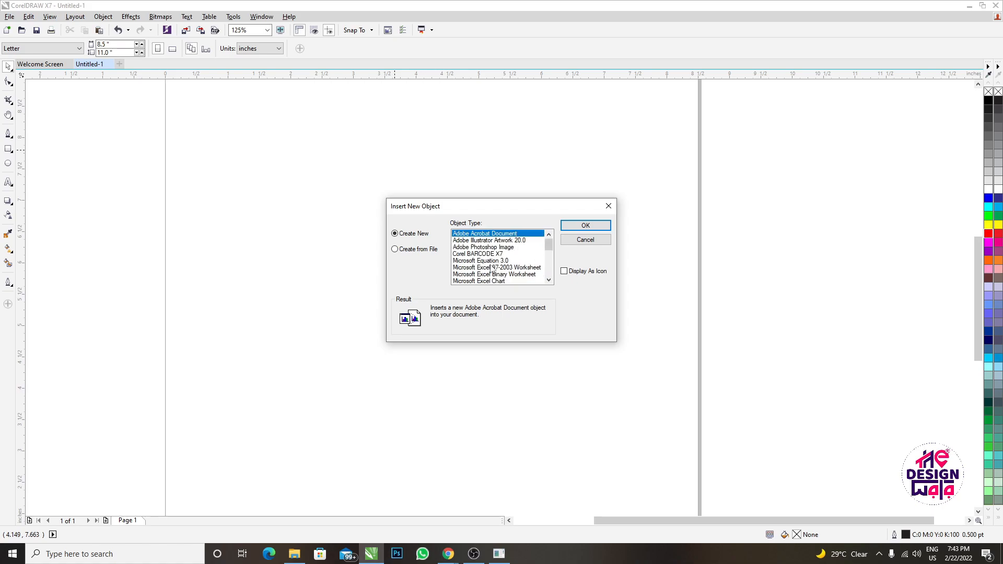
scroll(492, 269, "down", 1)
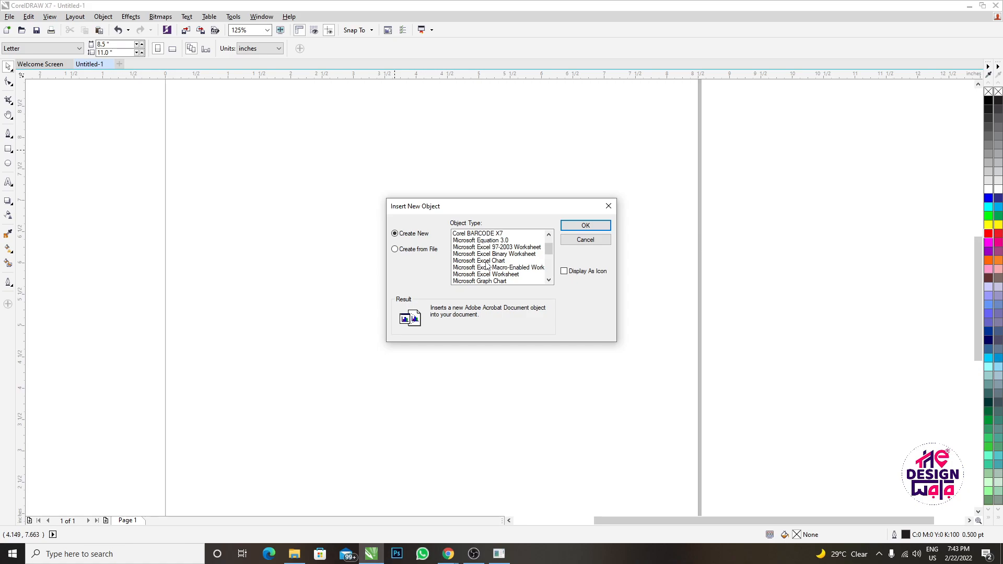
Insert a new Microsoft Excel Chart object, return from Excel to the drawing, and reposition the chart on the page.
left_click(485, 261)
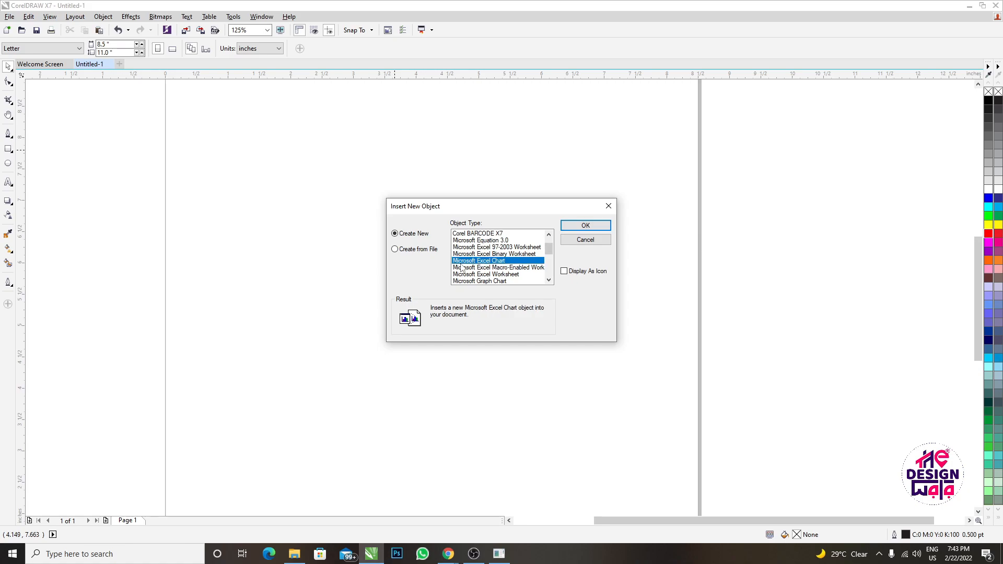
left_click(583, 225)
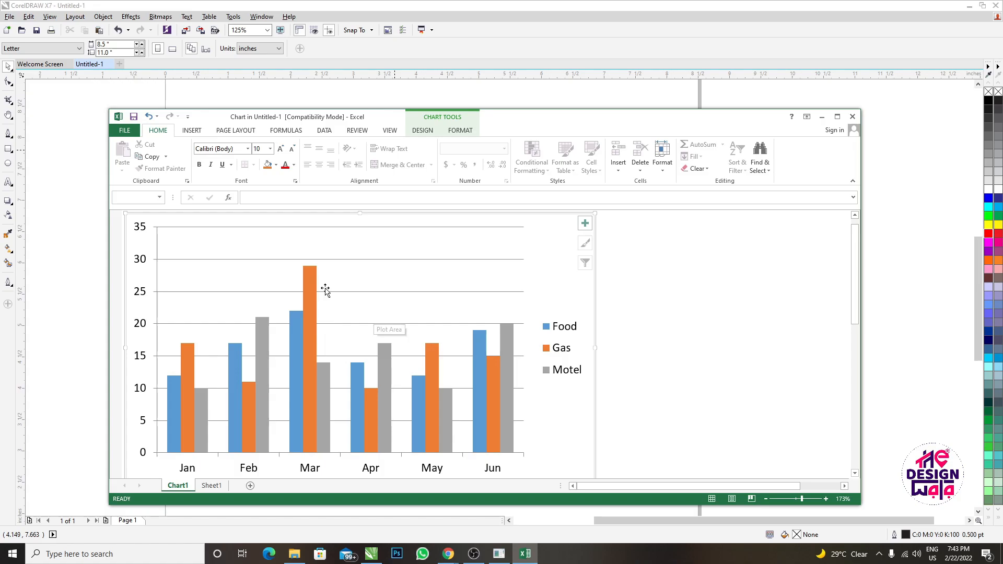
left_click(852, 116)
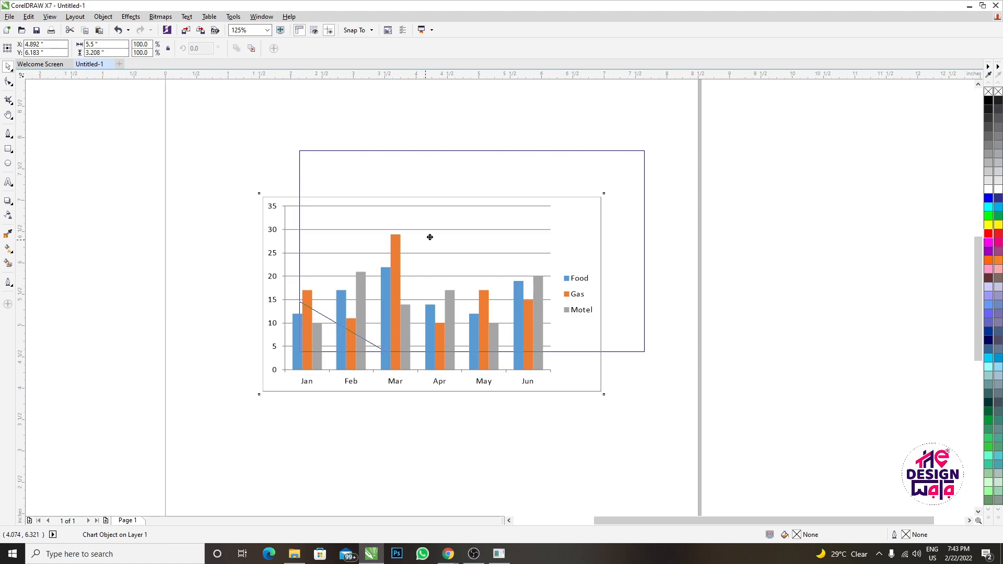
left_click_drag(430, 237, 402, 246)
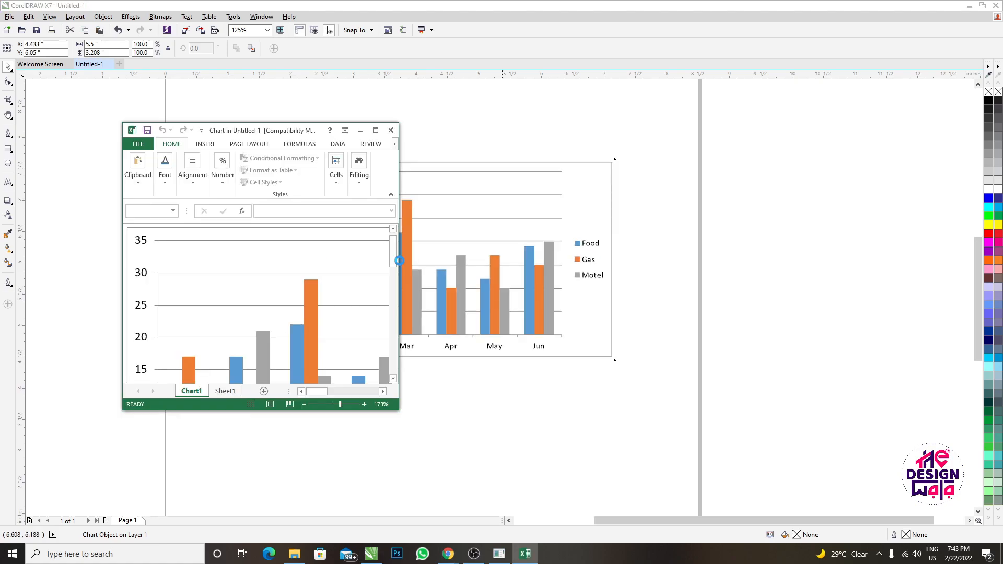
left_click(391, 131)
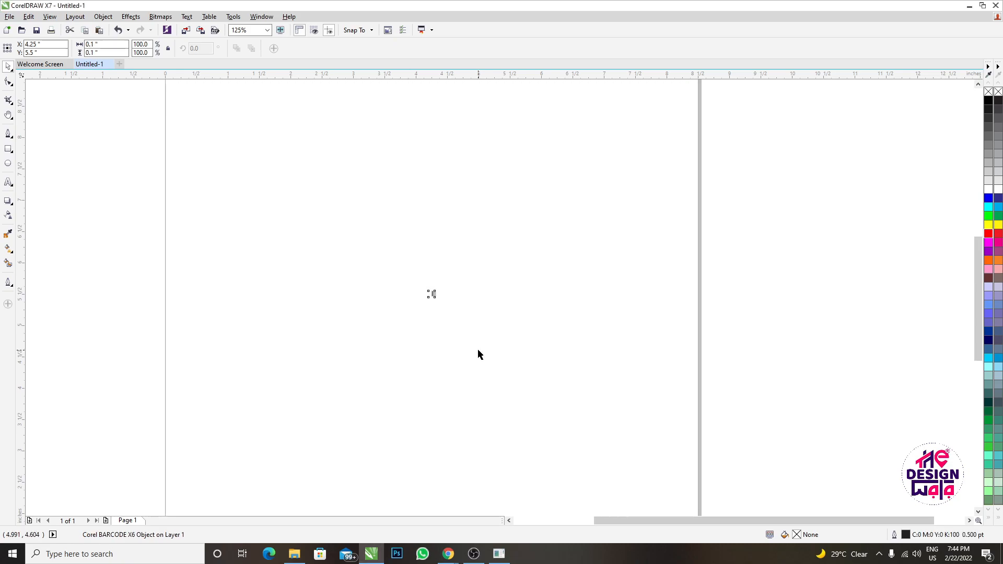
Review the object types available for insertion without inserting any, and look over the alignment, symbol and PowerClip commands.
left_click(103, 16)
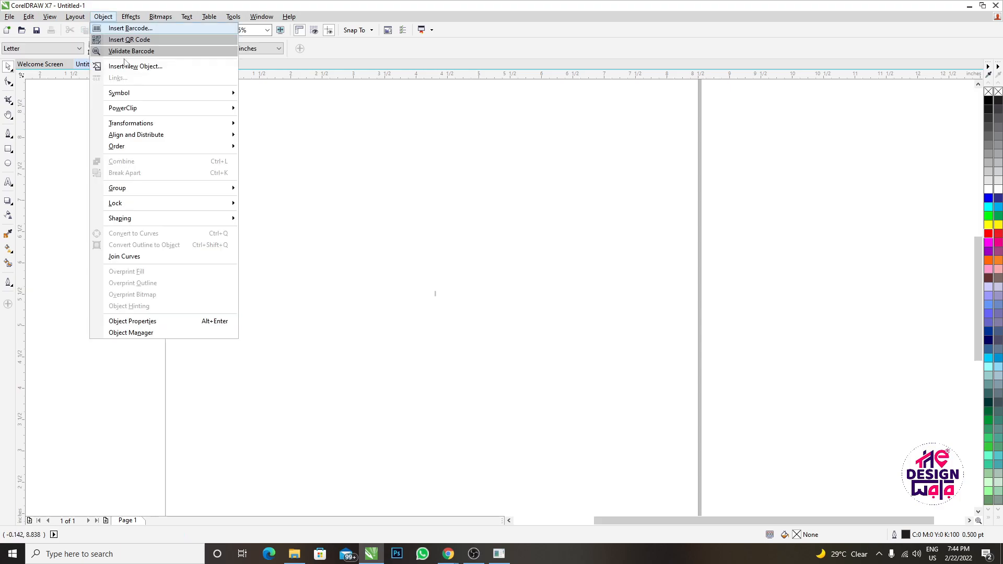
left_click(125, 66)
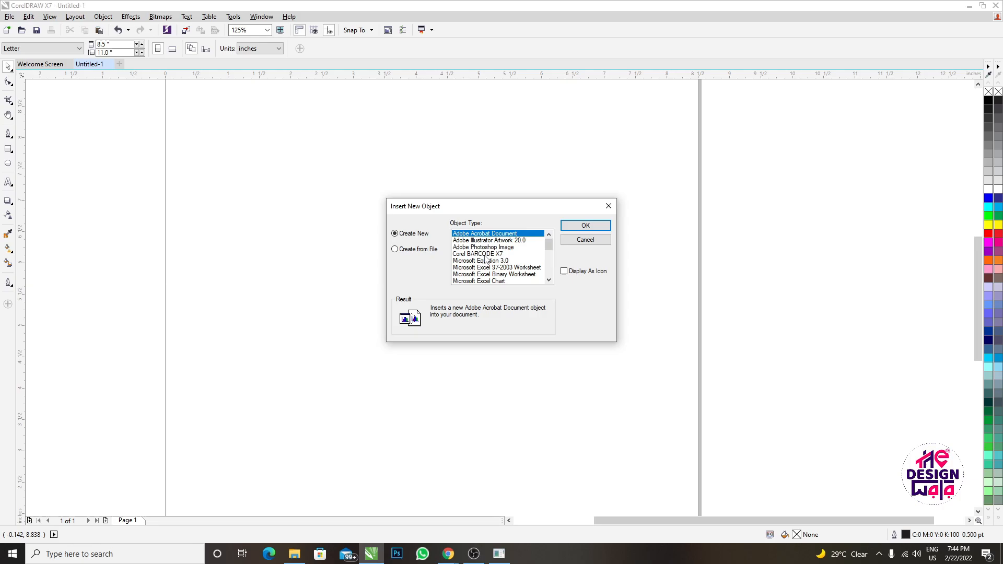
scroll(485, 260, "down", 5)
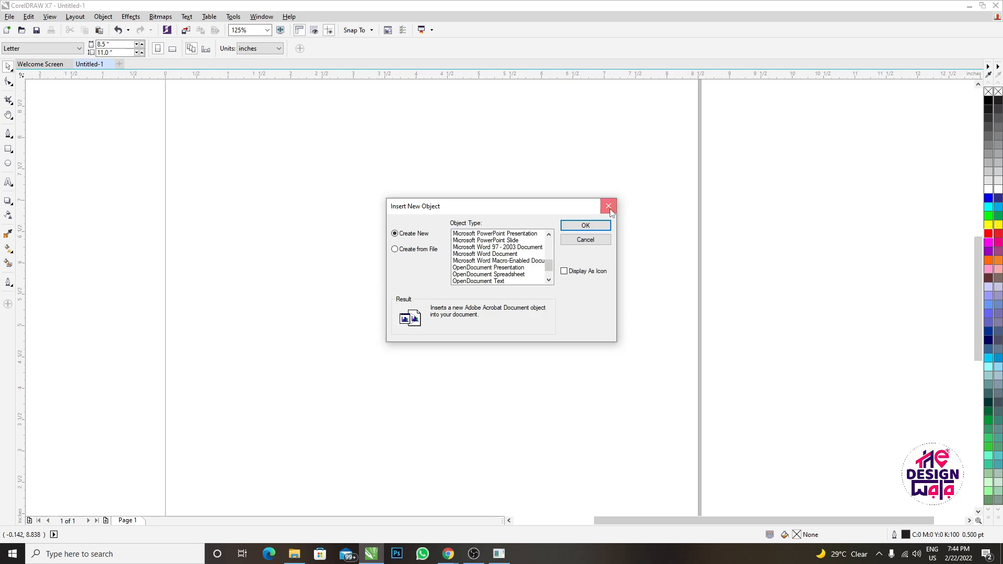
left_click(609, 207)
left_click(103, 16)
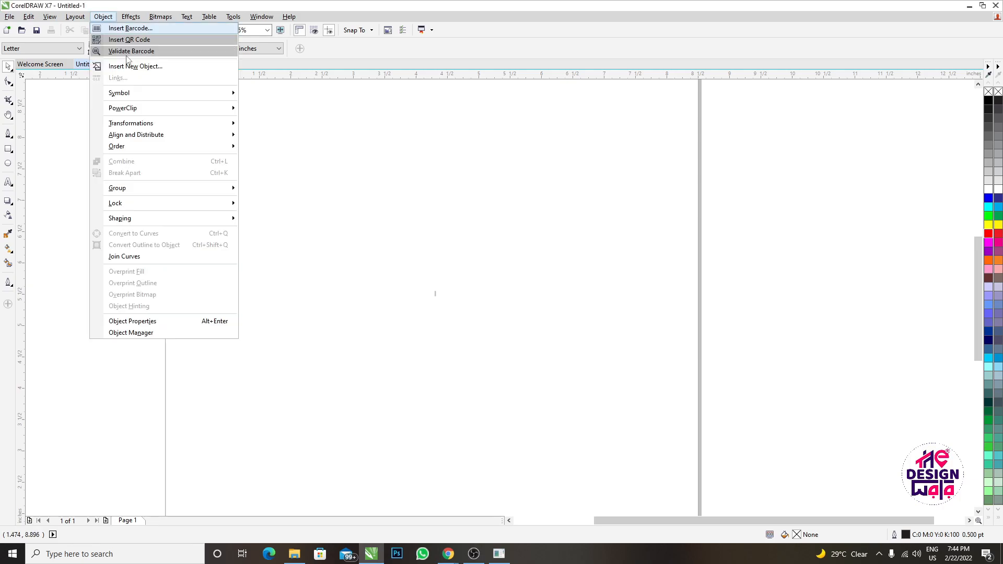
mouse_move(146, 139)
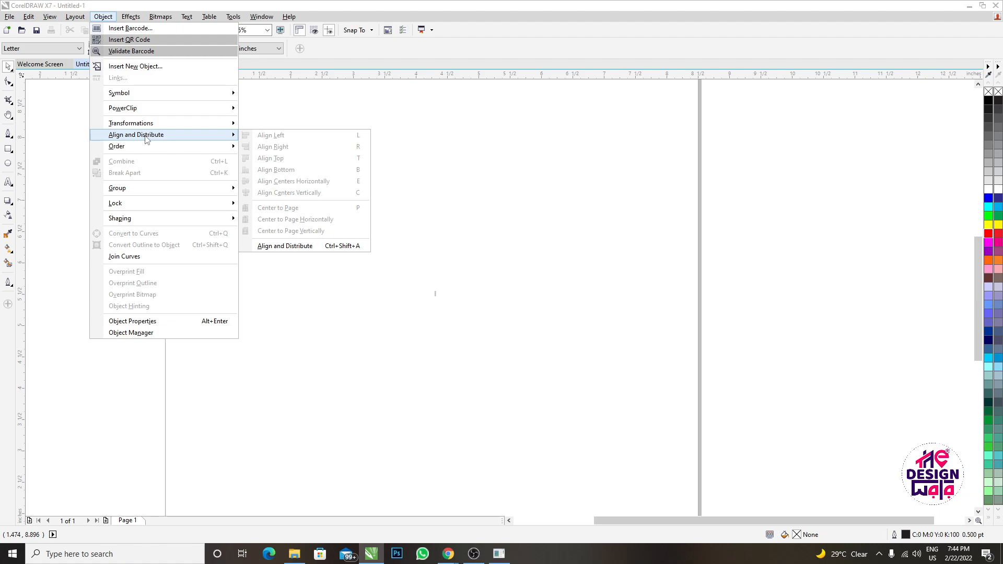
mouse_move(149, 99)
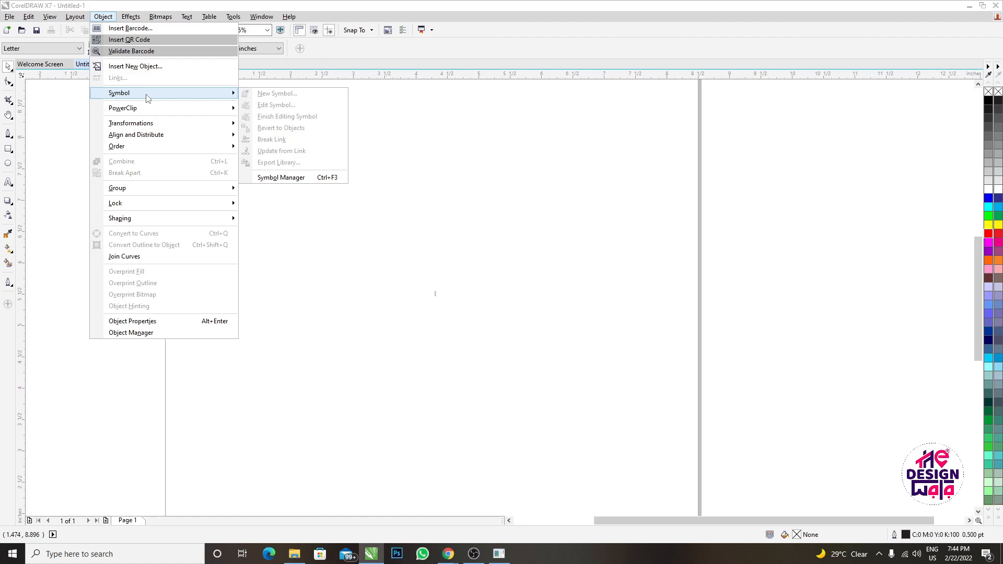
mouse_move(170, 111)
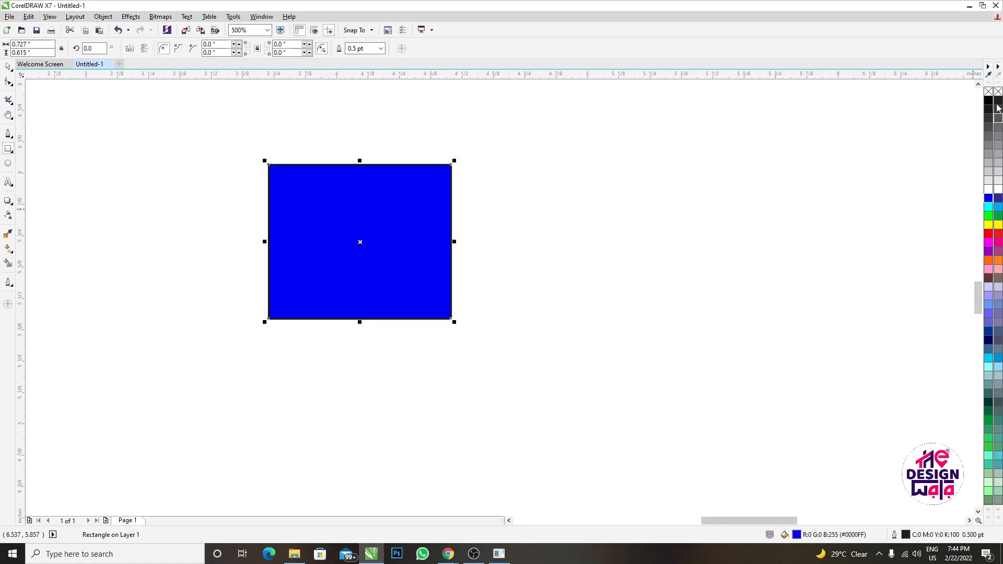
Remove the outline from the blue rectangle and duplicate the rectangle.
right_click(999, 92)
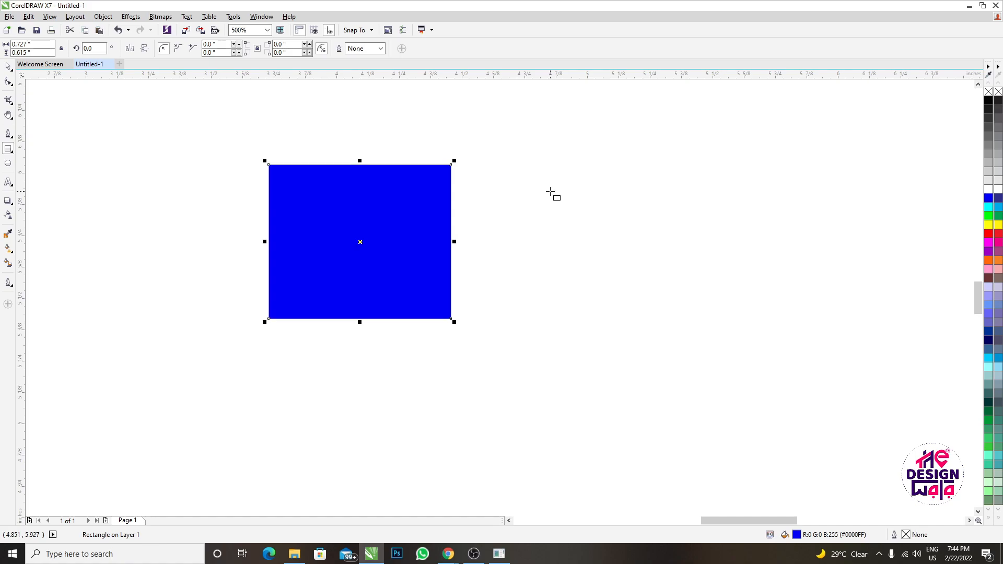
left_click(8, 66)
left_click(28, 16)
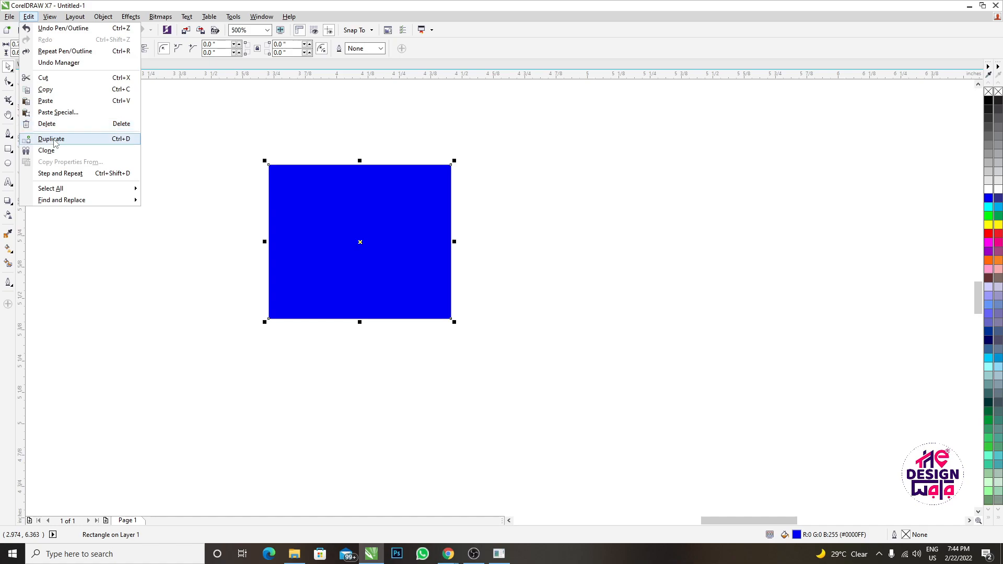
left_click(52, 139)
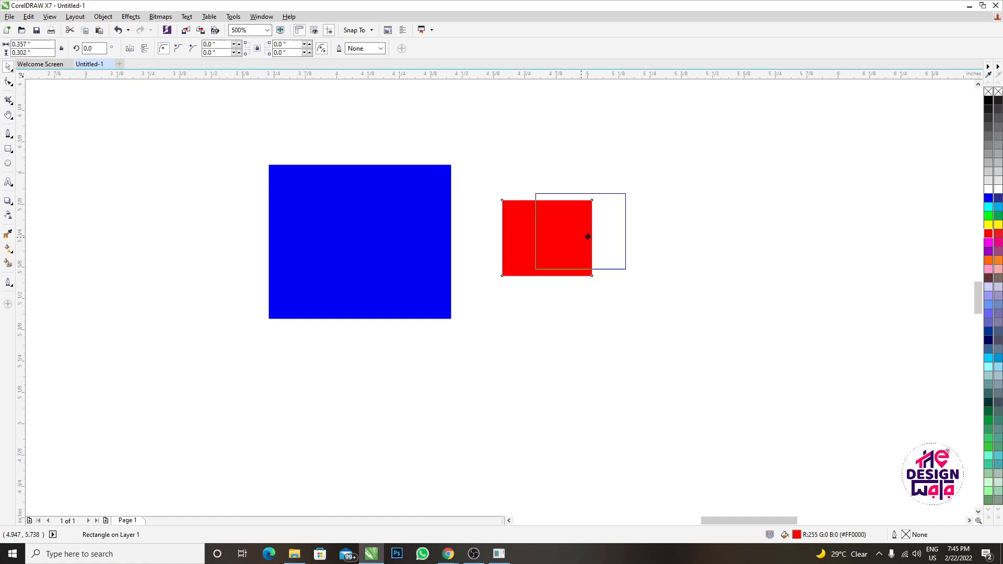
Position the small red rectangle beside the blue one and PowerClip it inside the blue rectangle.
left_click_drag(617, 233, 631, 233)
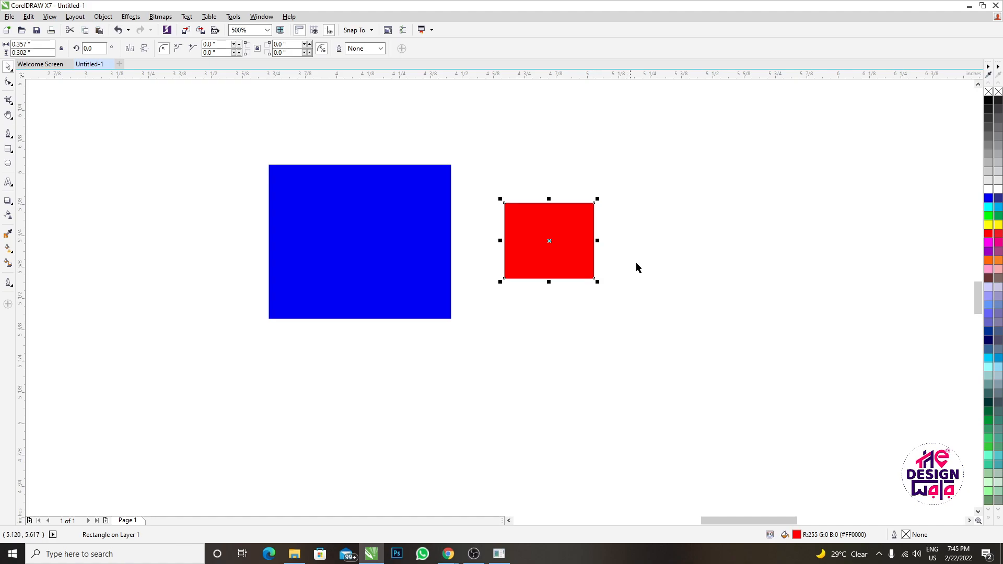
left_click(636, 268)
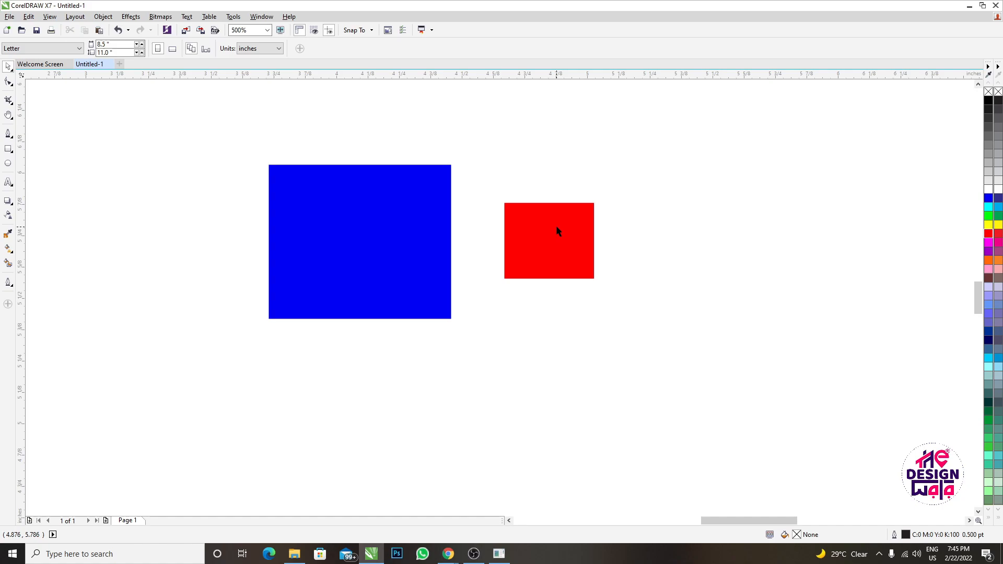
right_click(558, 232)
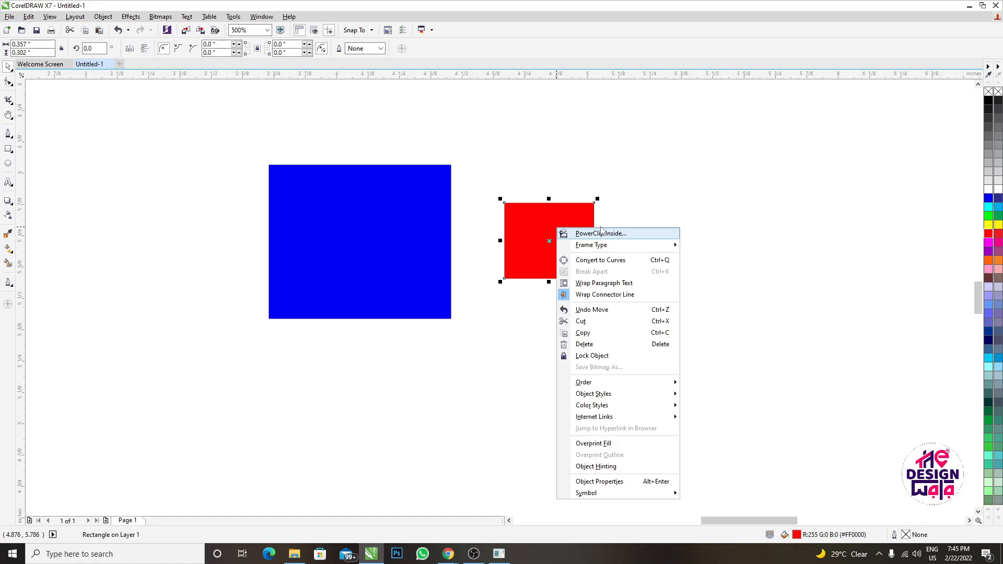
left_click(103, 16)
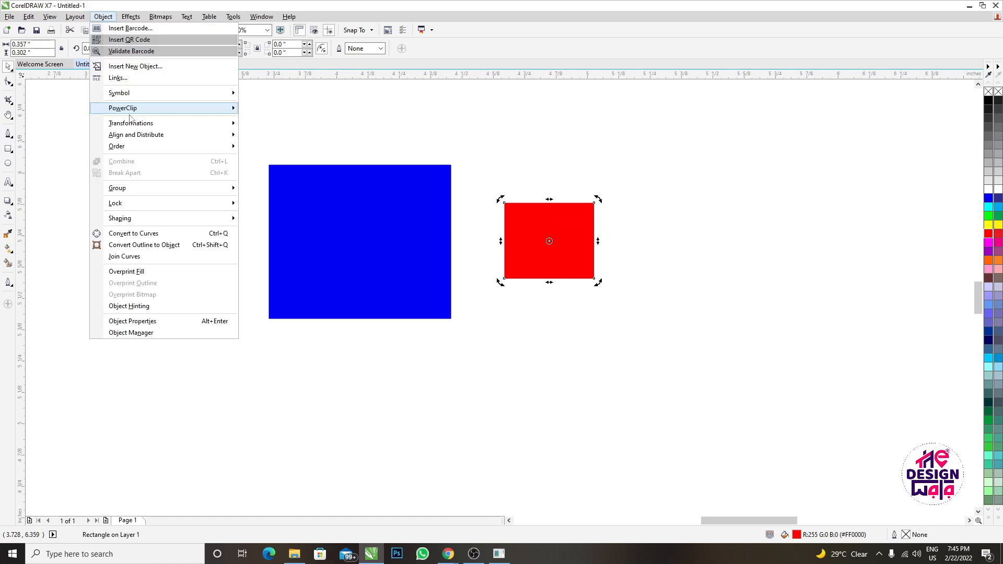
left_click(260, 108)
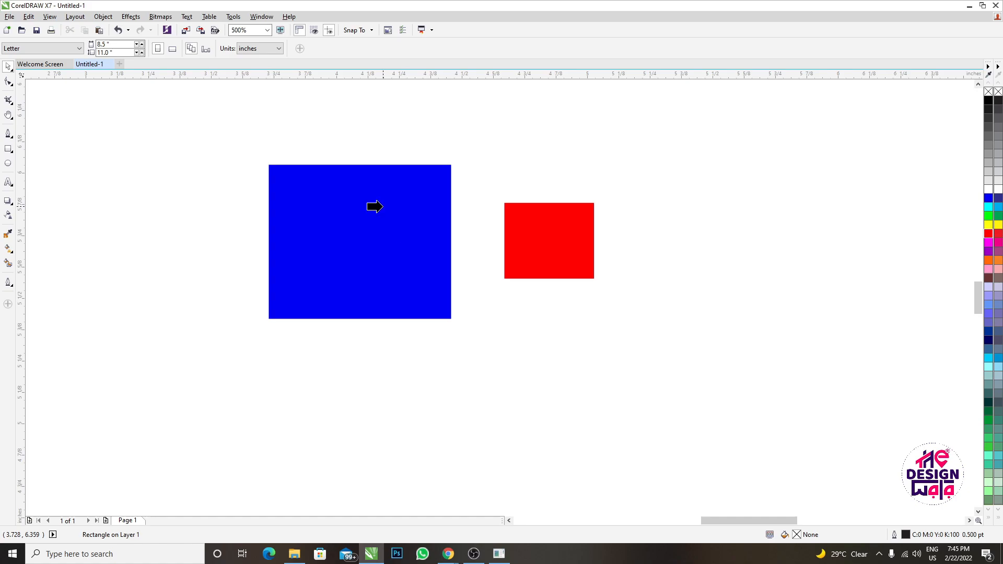
left_click(551, 228)
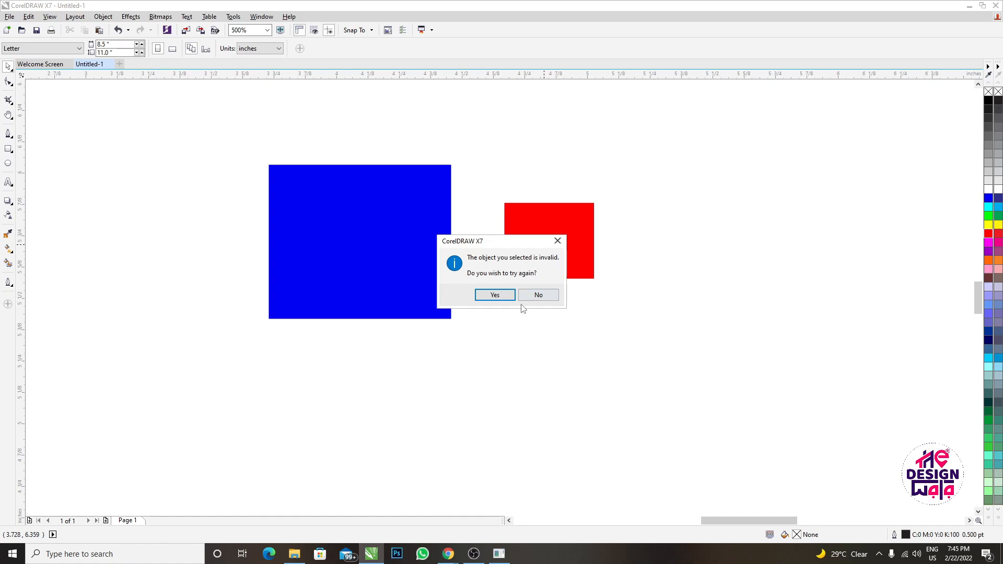
left_click(495, 295)
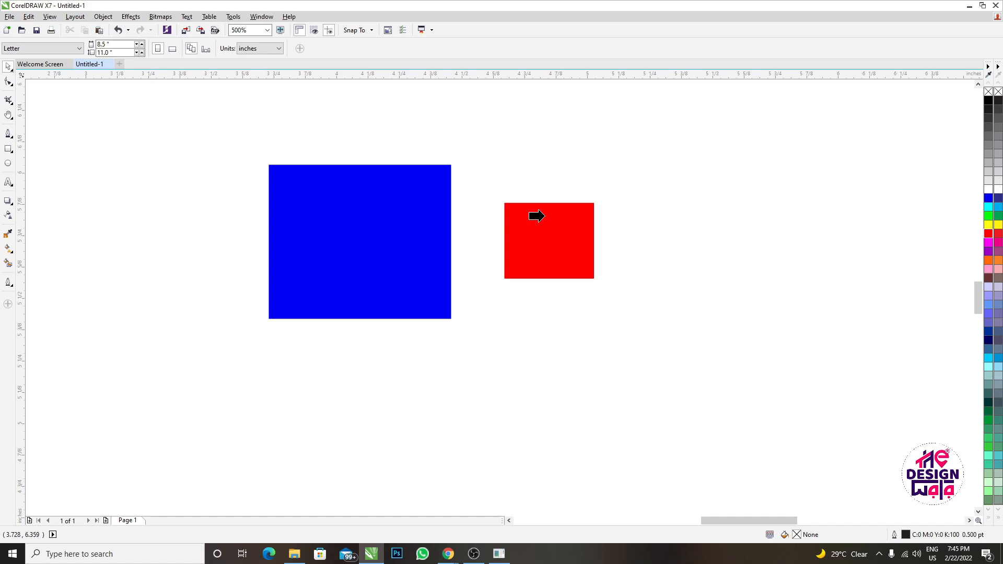
left_click(433, 254)
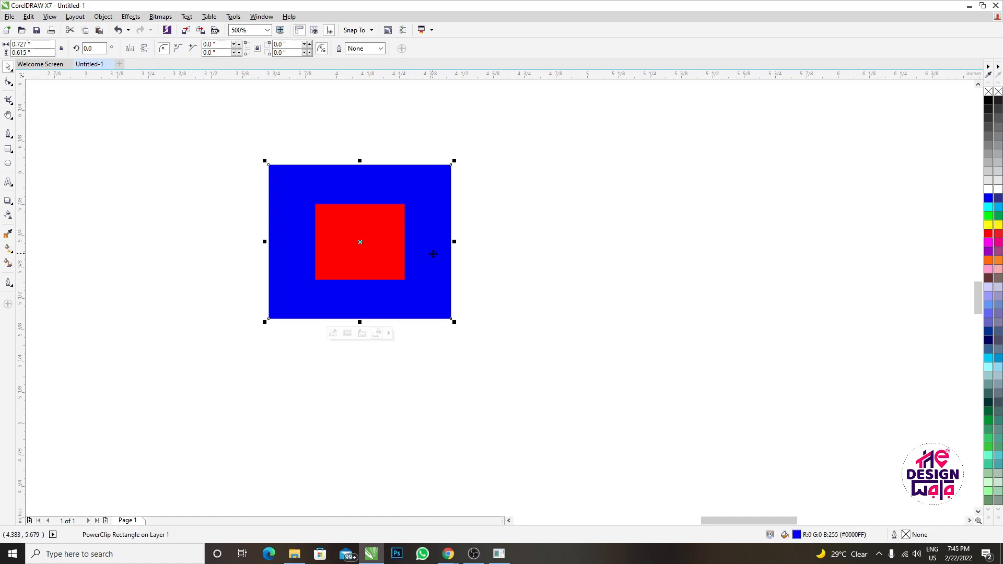
Edit the red rectangle inside the PowerClip frame, resizing it to about 0.279 by 0.235 inches.
left_click(375, 224, "ctrl")
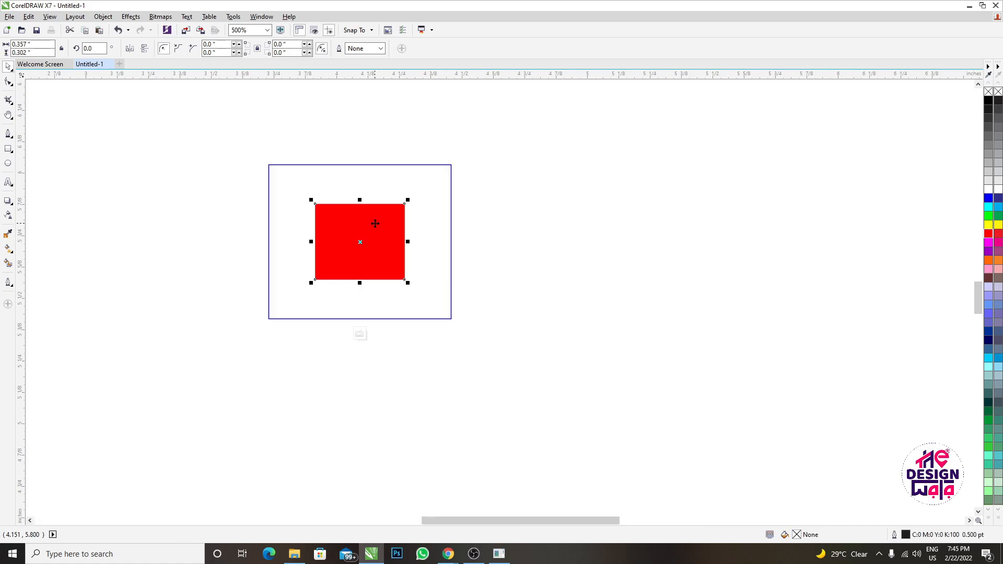
left_click(313, 194, "ctrl")
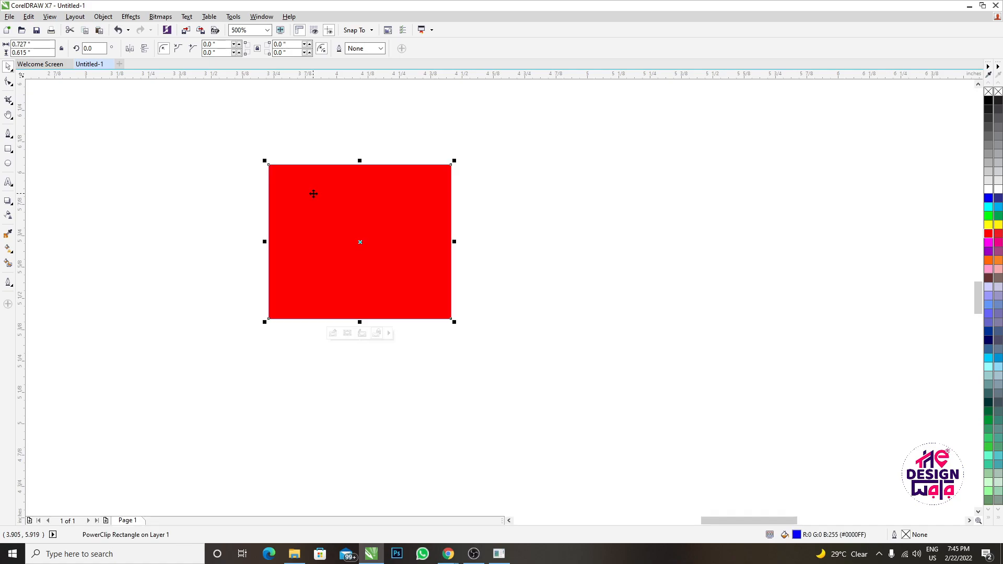
left_click(358, 217, "ctrl")
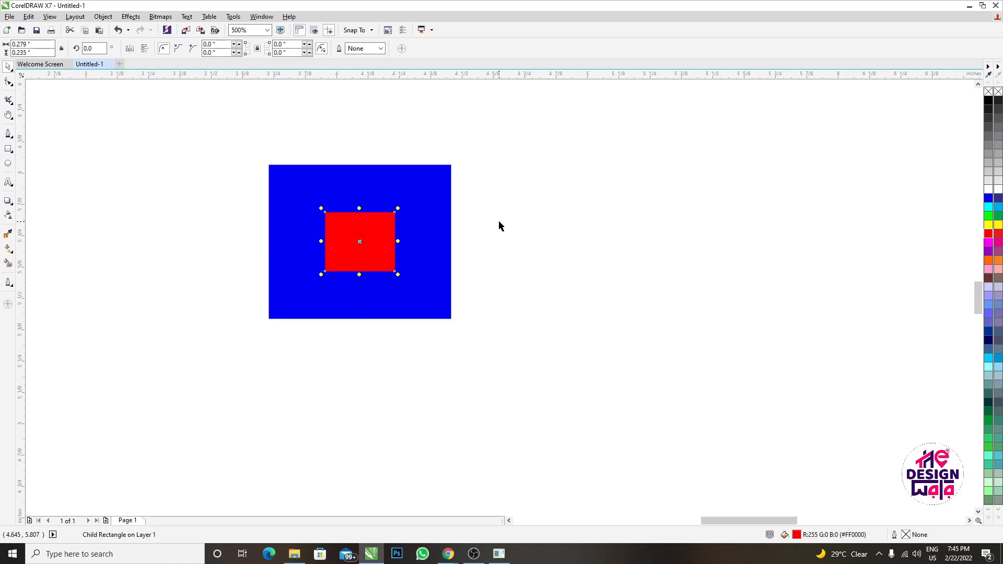
Move the blue PowerClip rectangle together with its red contents around the page and deselect it.
left_click_drag(365, 235, 558, 215)
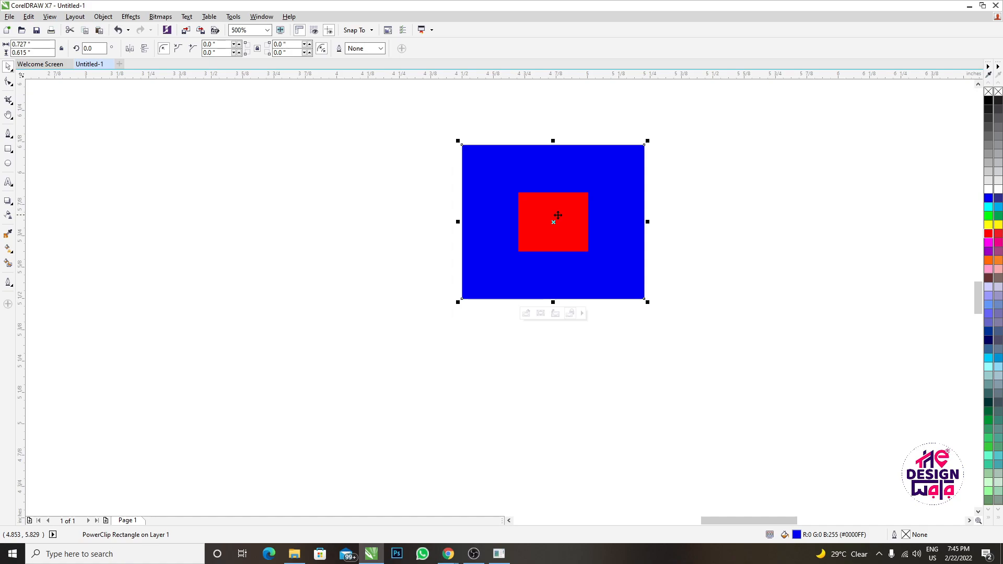
left_click_drag(558, 216, 401, 278)
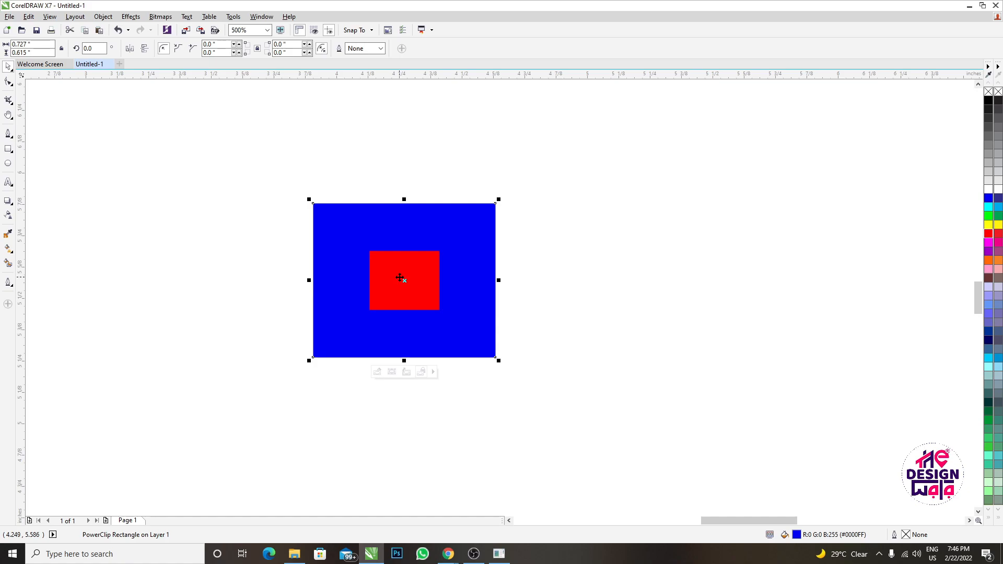
left_click(526, 272)
Extract the red rectangle from the blue PowerClip frame to a spot beside it, and undo the extraction.
left_click(404, 281)
left_click(103, 16)
mouse_move(123, 107)
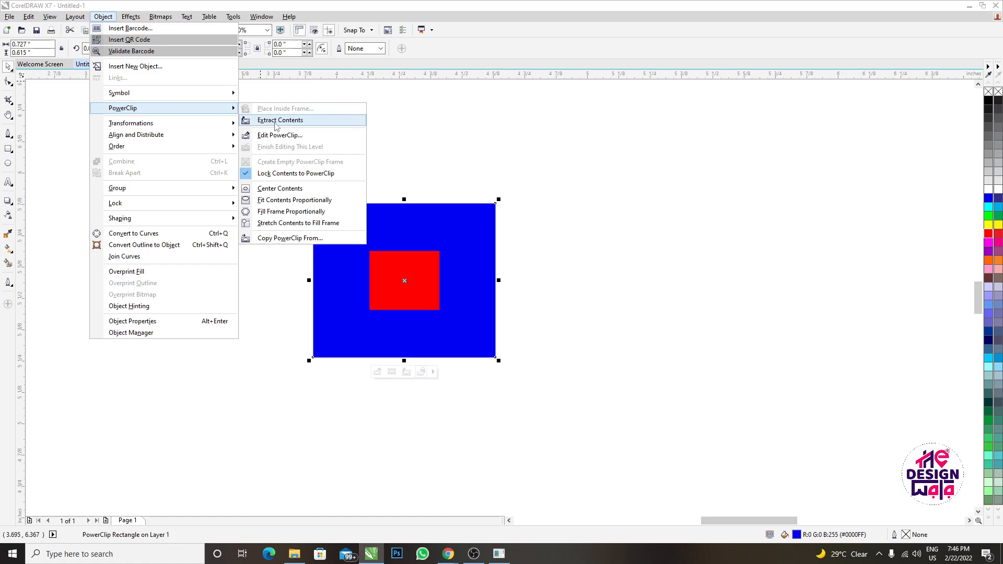
left_click(275, 121)
left_click_drag(411, 273, 602, 260)
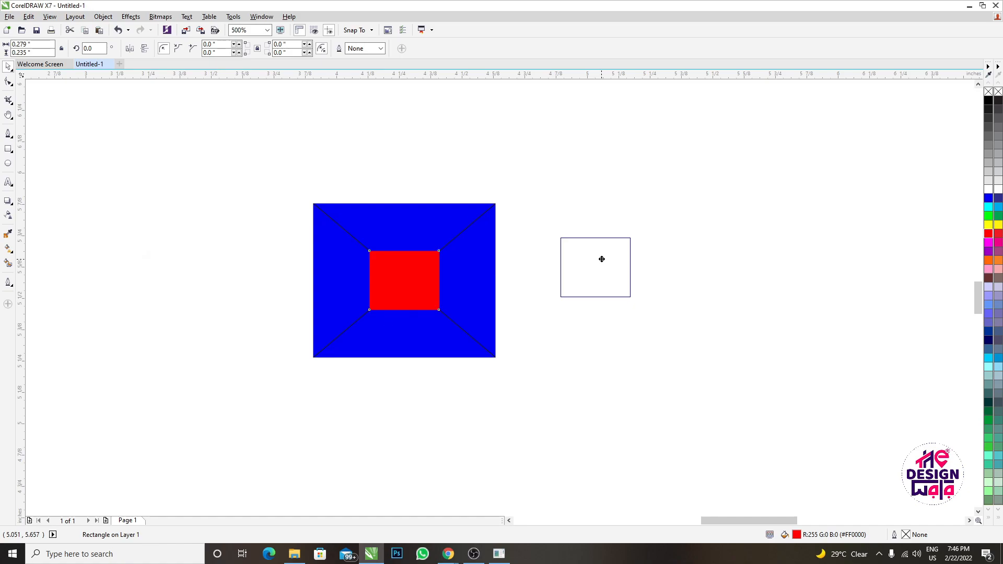
left_click_drag(602, 259, 602, 258)
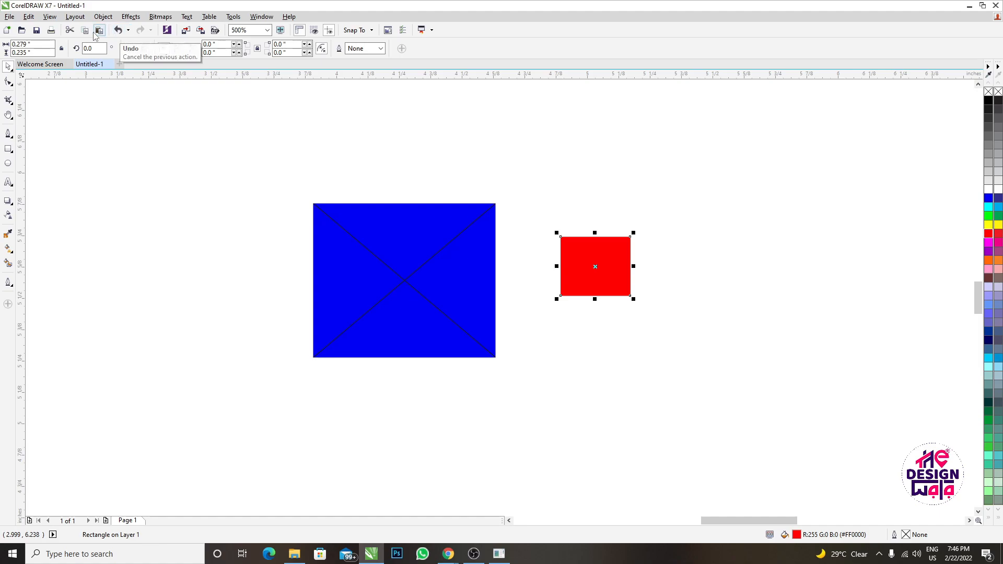
key("ctrl+z")
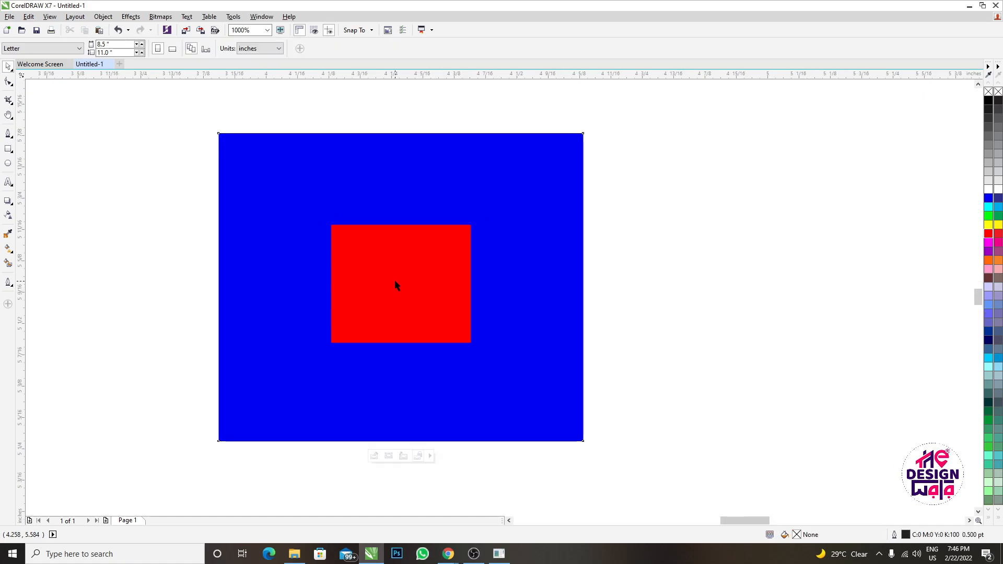
Open the contents of the blue PowerClip rectangle for editing with Edit PowerClip.
left_click(395, 285)
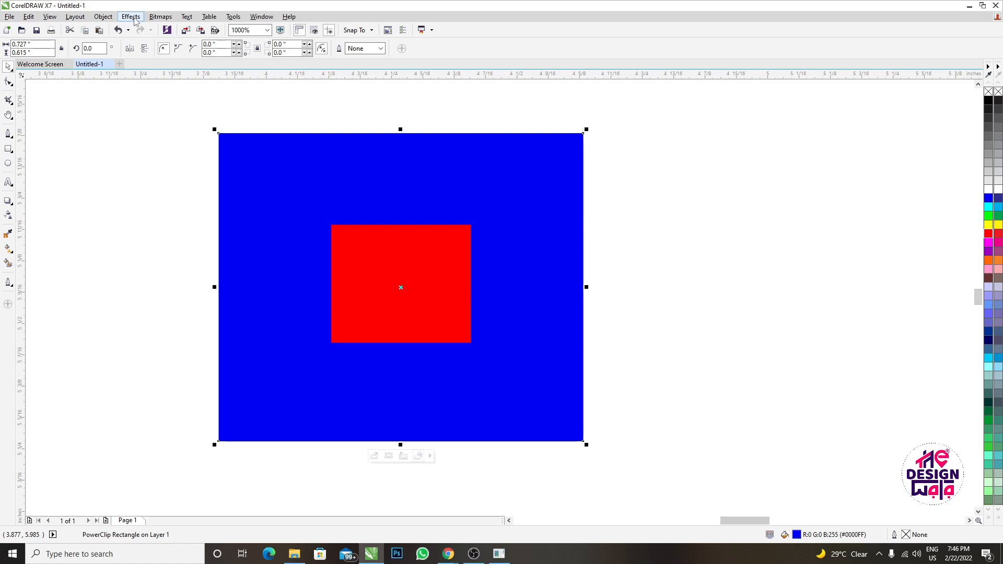
left_click(103, 16)
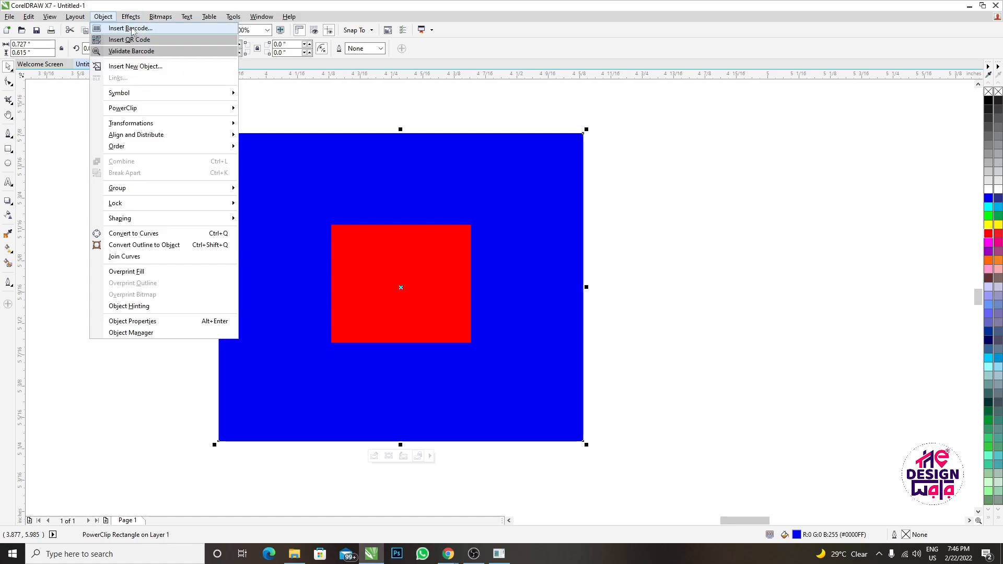
mouse_move(209, 107)
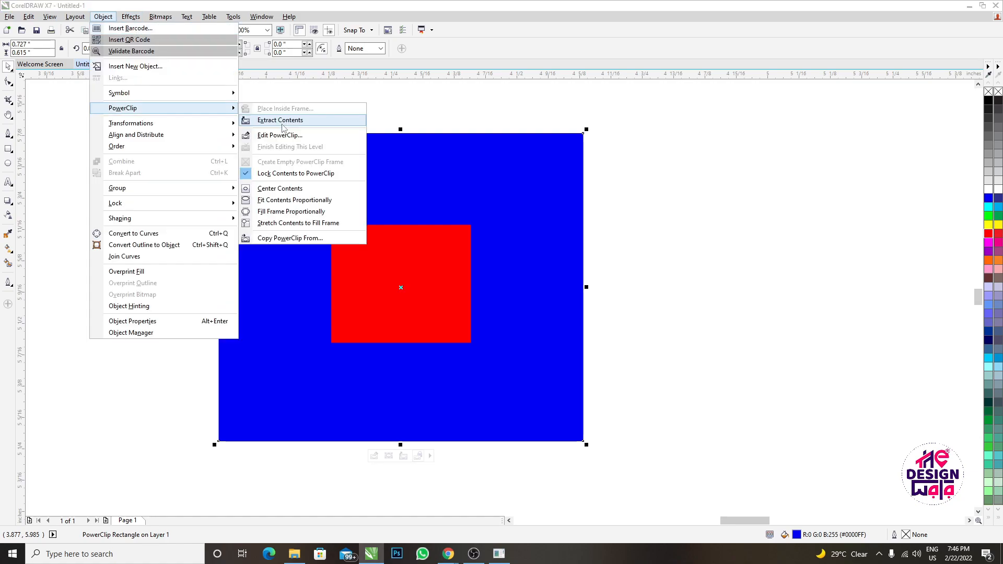
left_click(280, 121)
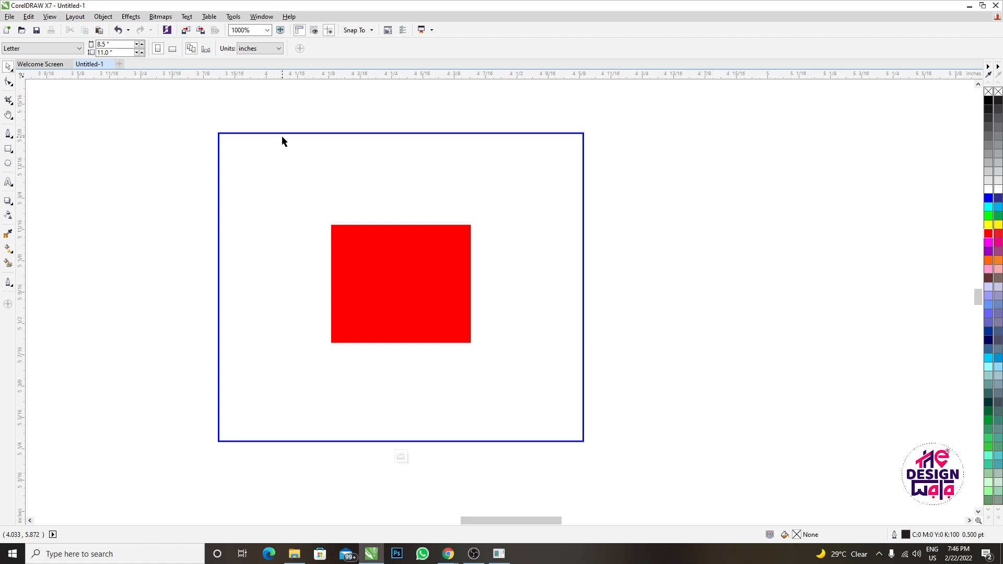
Round the red rectangle's upper-left and lower-right corners with the Shape tool to a radius of about 0.118 inches.
key("F10")
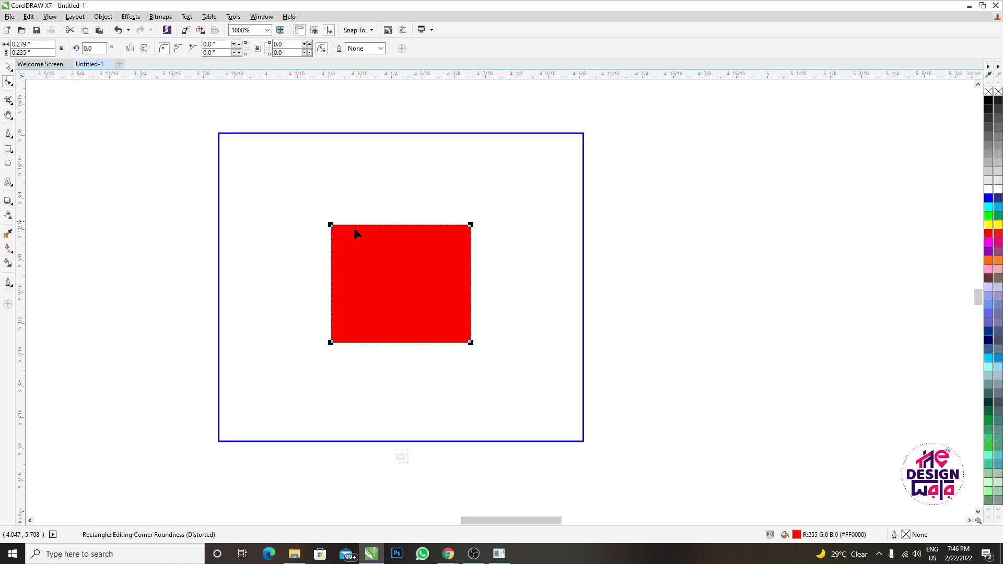
left_click_drag(353, 227, 434, 308)
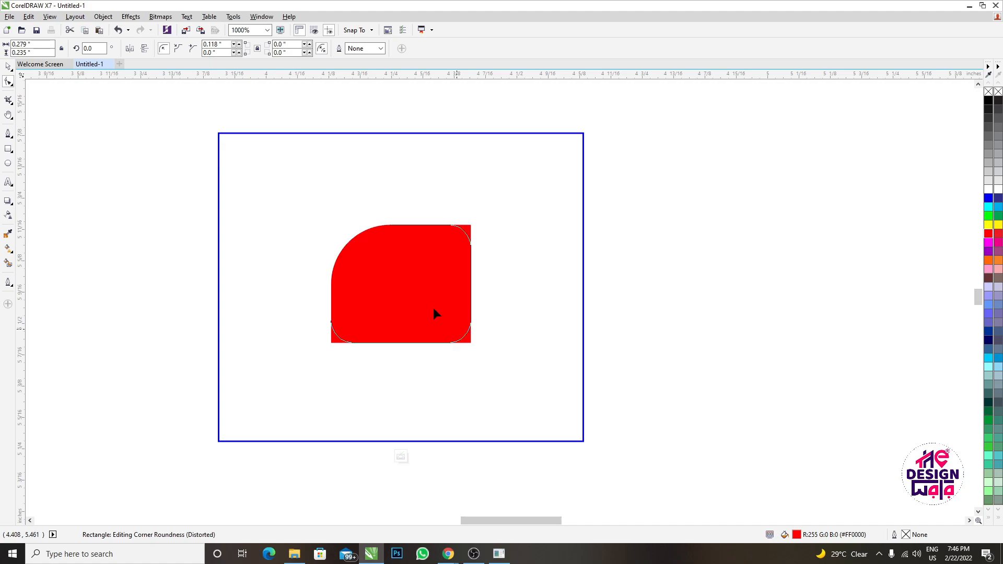
key("ctrl+z")
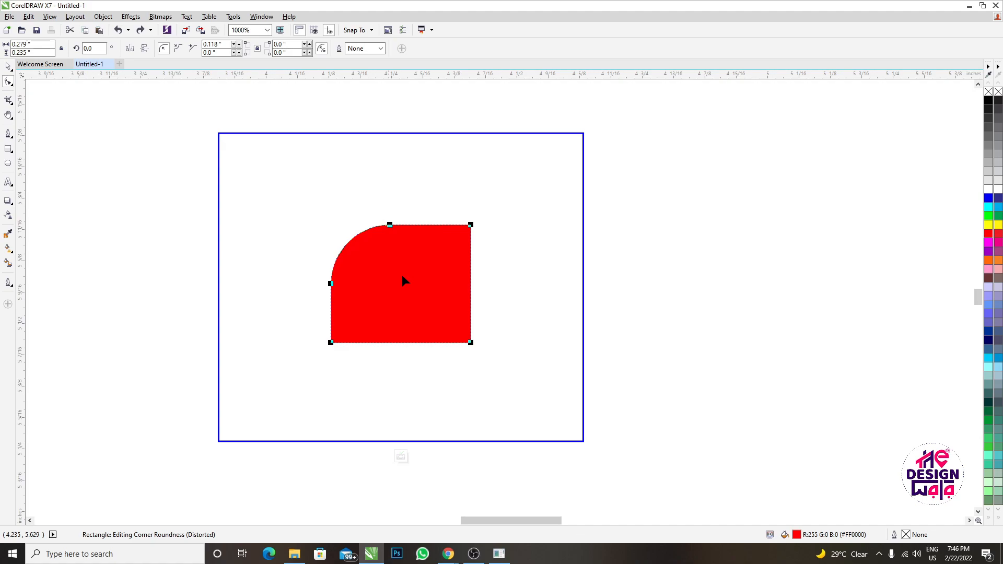
mouse_move(471, 343)
left_mouse_down()
mouse_move(464, 362)
mouse_move(474, 343)
left_mouse_up()
left_click_drag(474, 343, 402, 291)
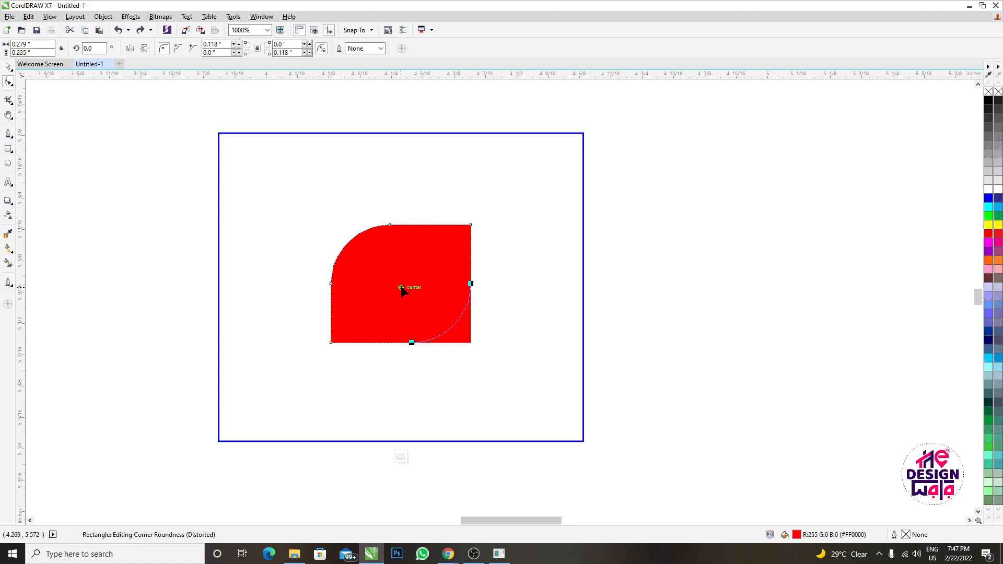
Finish editing the PowerClip contents with the rounded red shape and deselect the blue frame.
left_click_drag(402, 289, 402, 288)
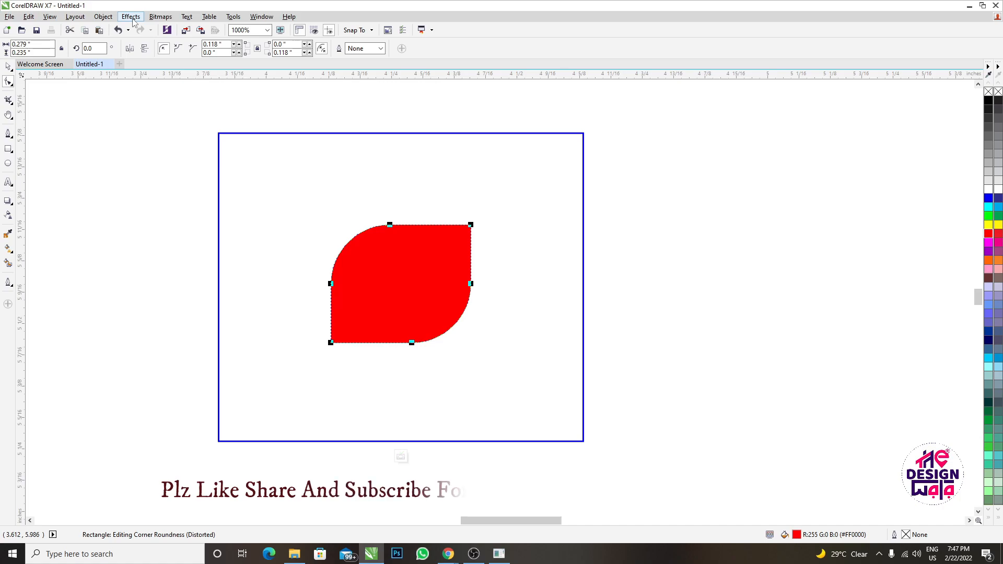
key("space")
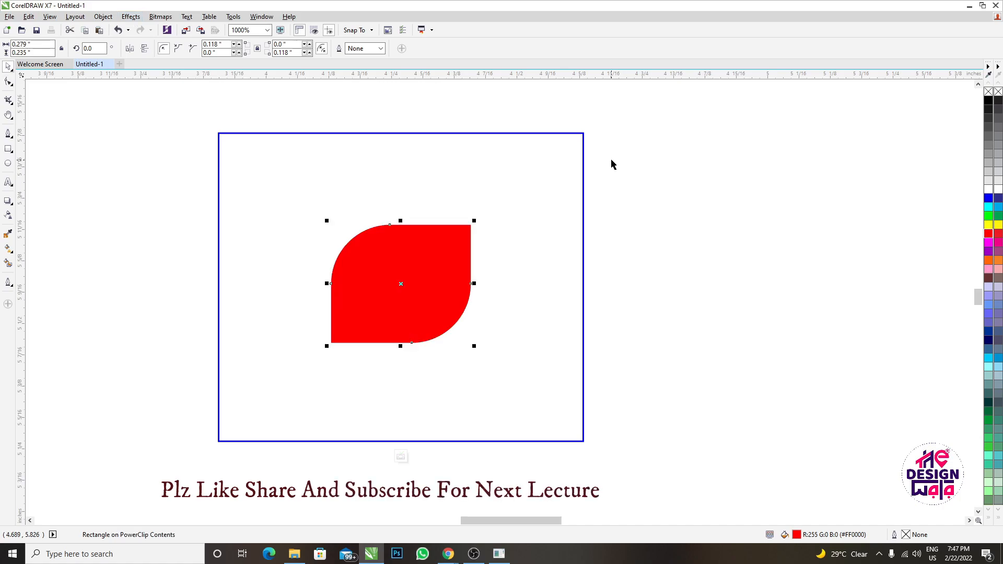
left_click(612, 164)
left_click(130, 17)
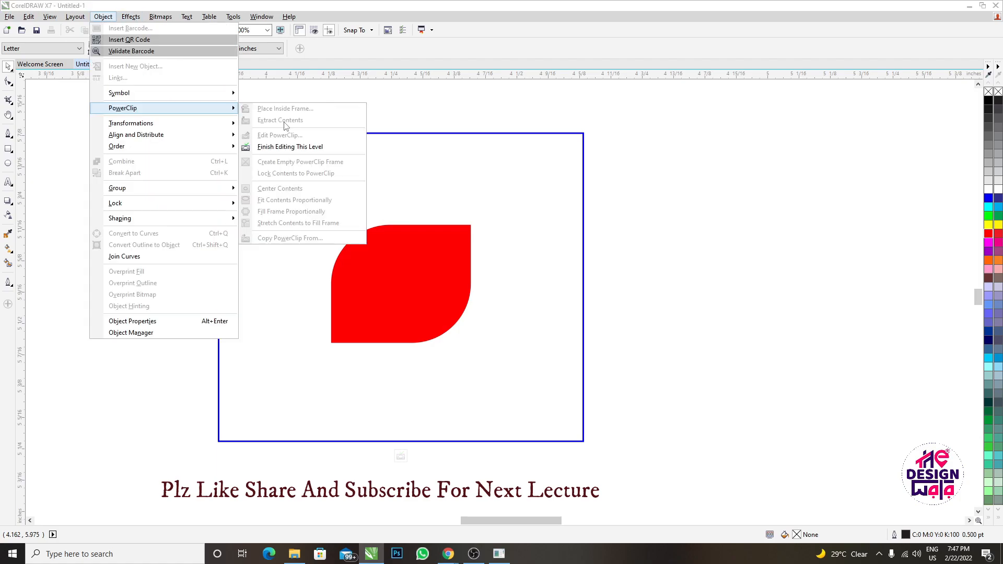
left_click(290, 147)
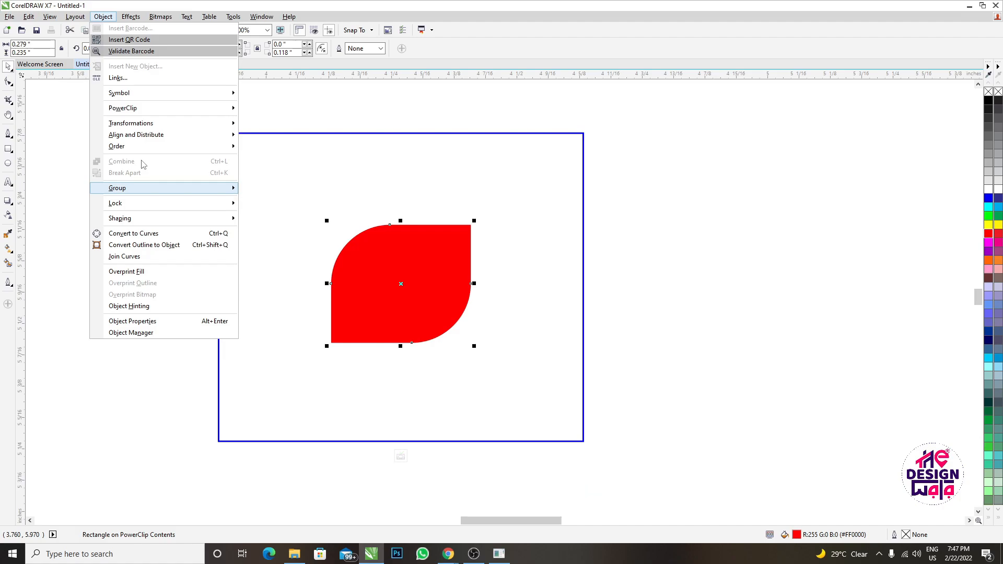
mouse_move(209, 108)
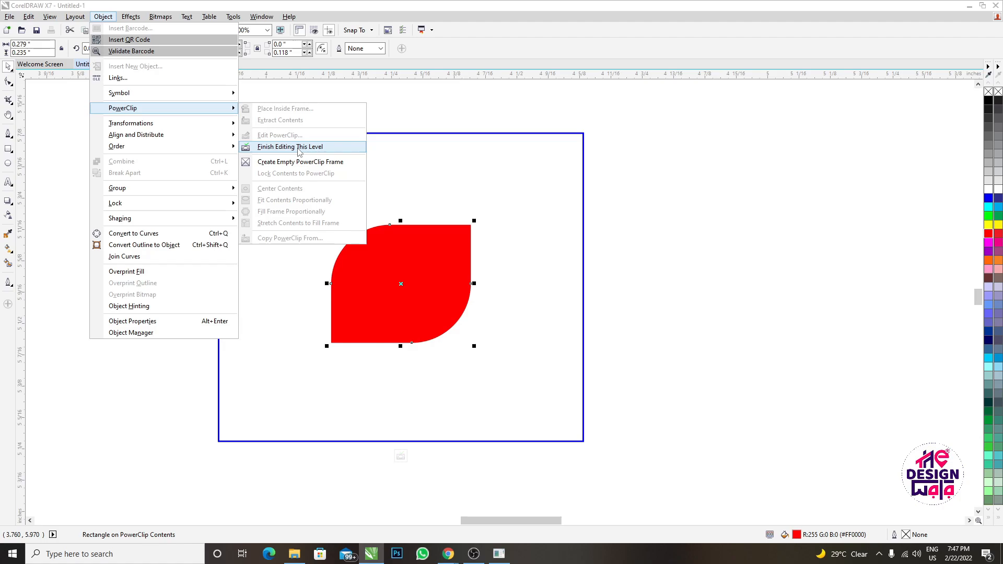
left_click(299, 148)
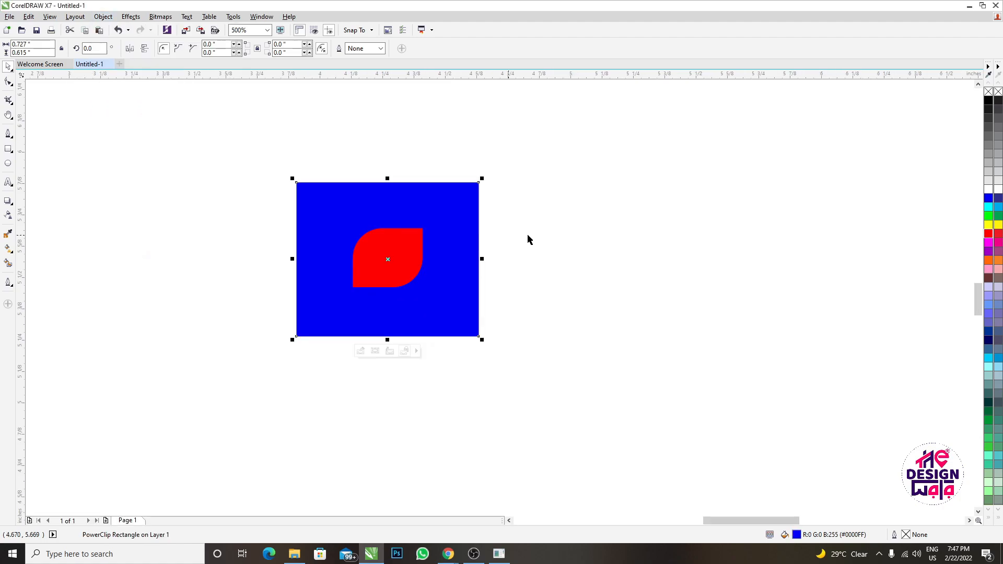
left_click(528, 235)
scroll(416, 277, "down", 3)
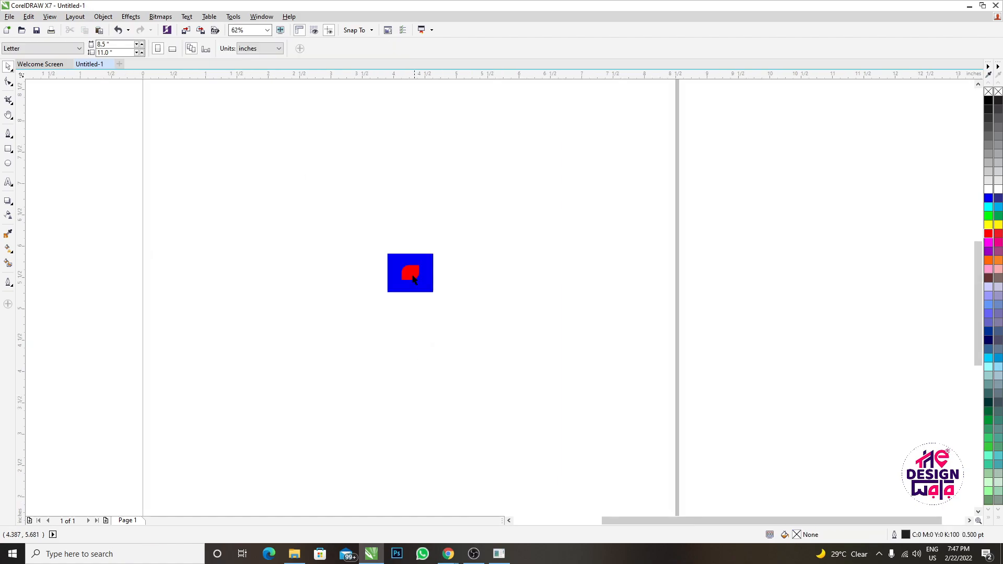
Extract the rounded red shape from the blue PowerClip frame and place it to the right of the frame.
left_click(413, 280)
scroll(413, 280, "up", 5)
left_click(103, 17)
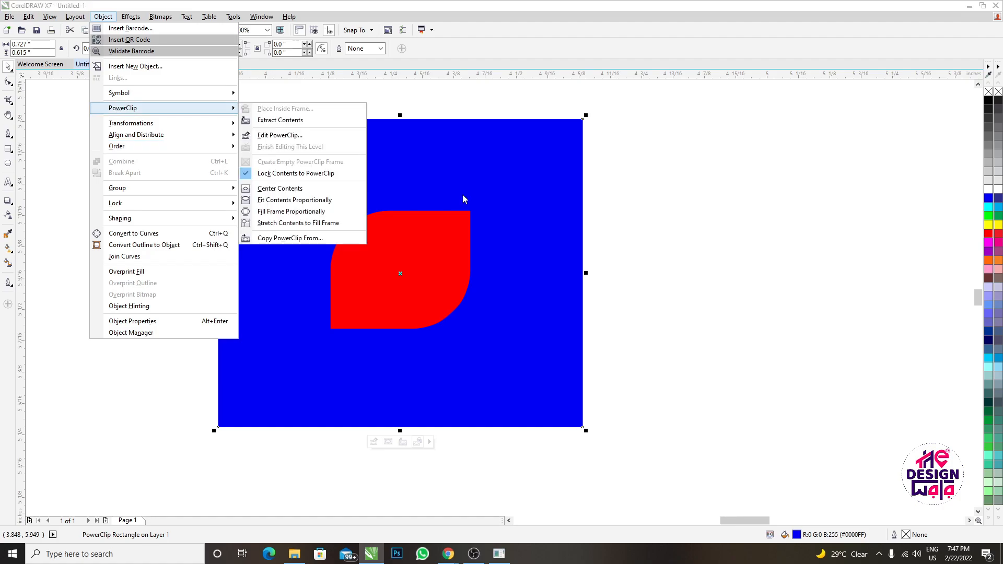
left_click(463, 194)
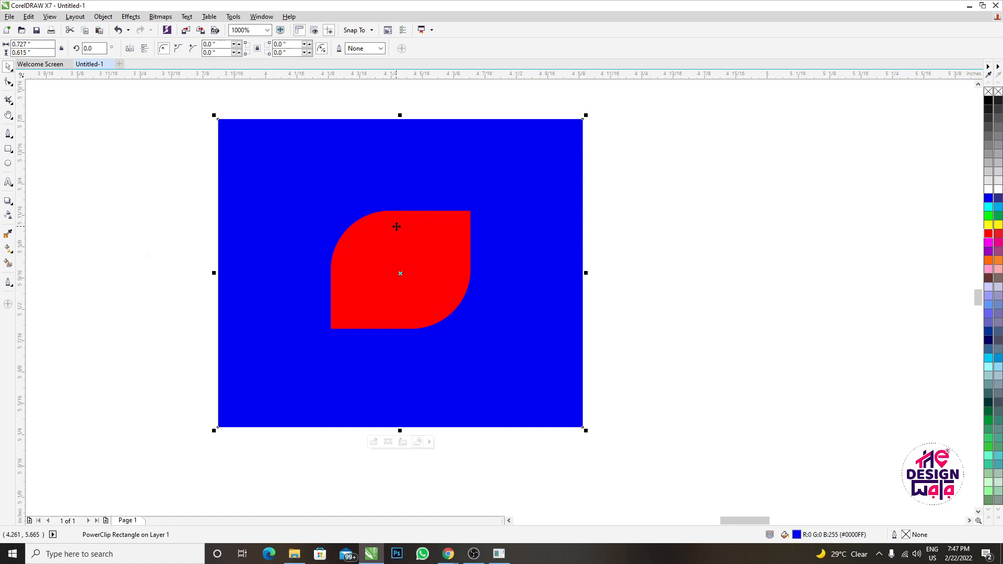
scroll(397, 226, "down", 2)
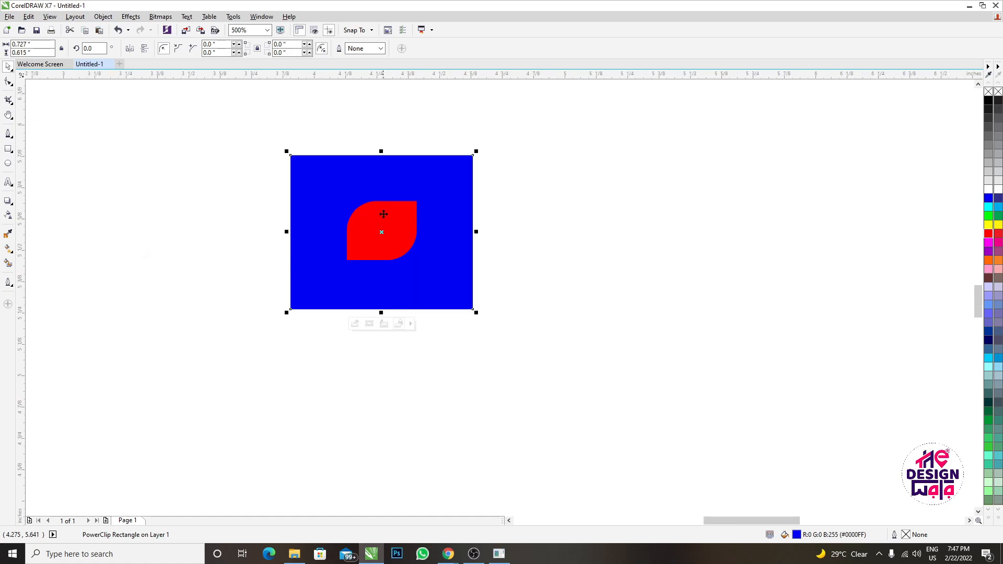
scroll(383, 215, "up", 2)
left_click(103, 16)
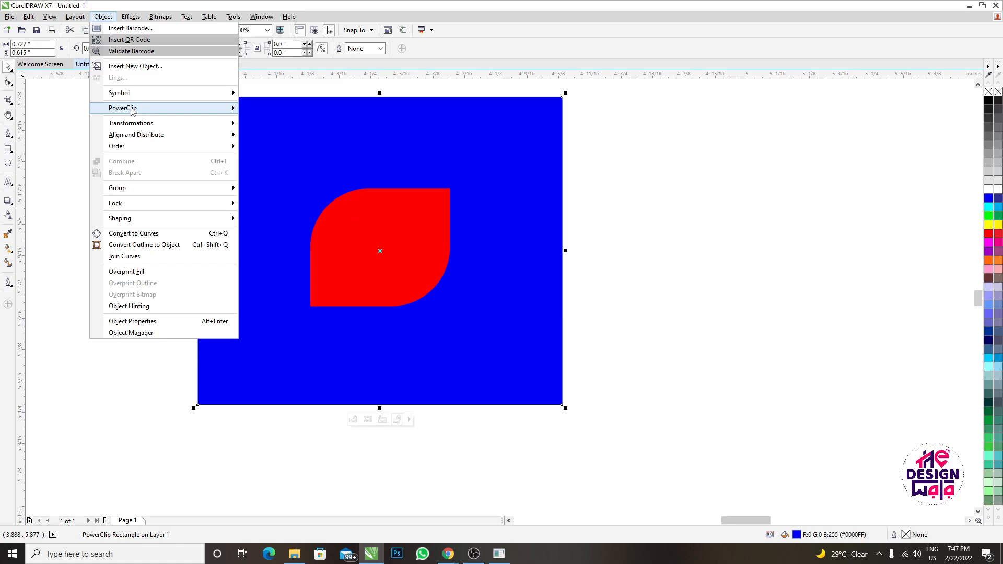
left_click(301, 122)
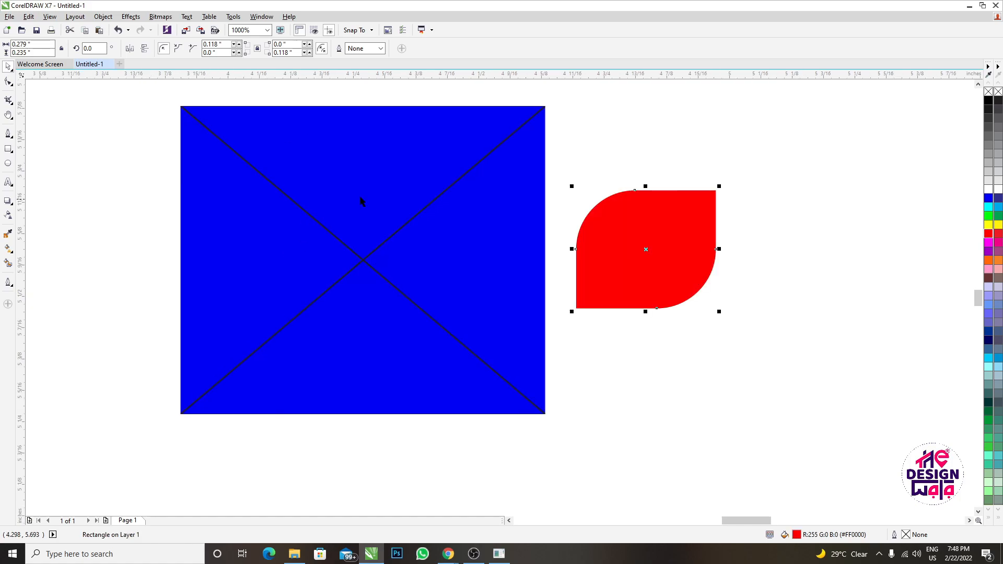
Try setting the empty blue PowerClip rectangle's frame type to None, and undo the change.
right_click(337, 187)
mouse_move(382, 203)
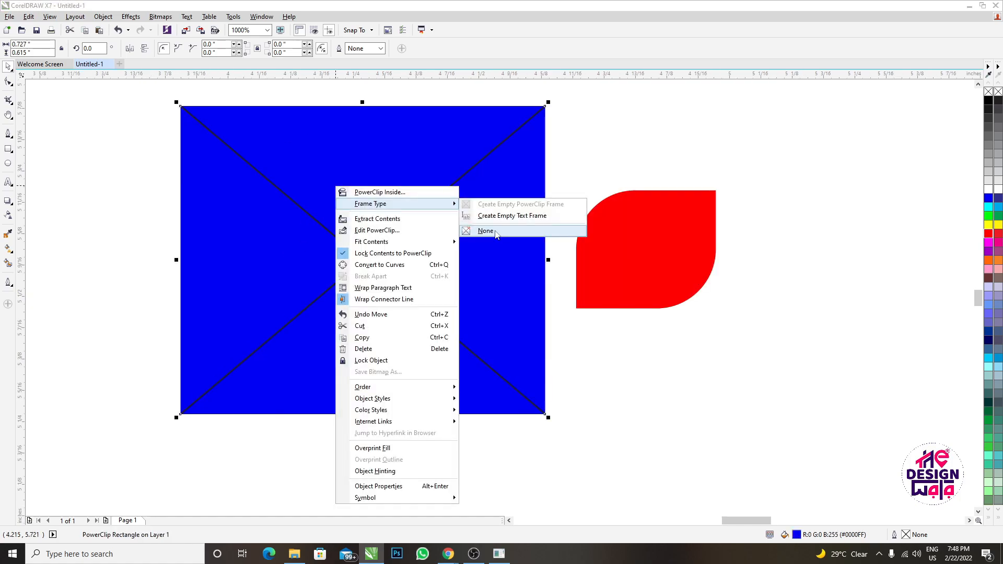
left_click(495, 231)
scroll(356, 190, "down", 2)
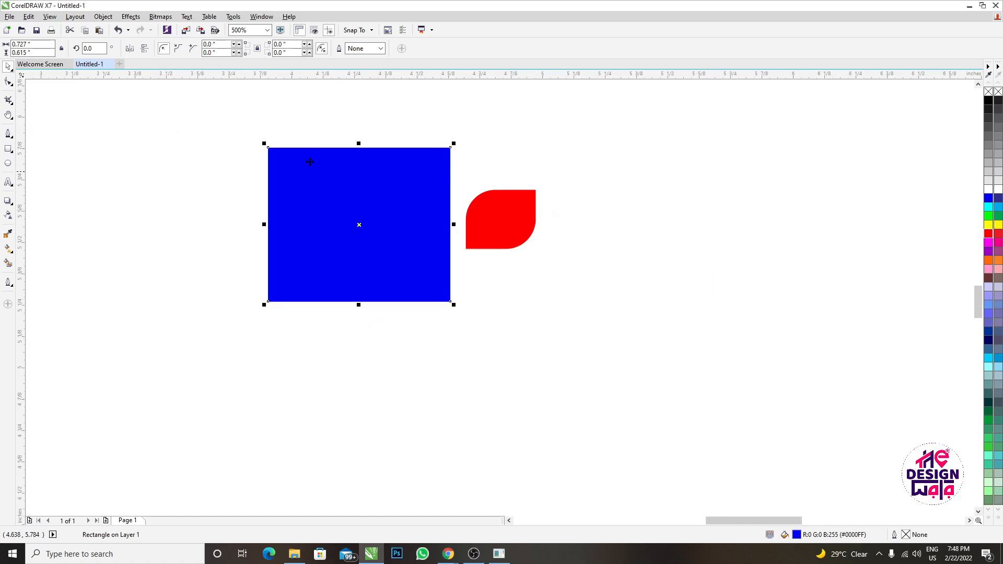
key("ctrl+z")
Turn the empty blue PowerClip frame back into an ordinary rectangle by assigning frame type None.
right_click(342, 206)
mouse_move(388, 226)
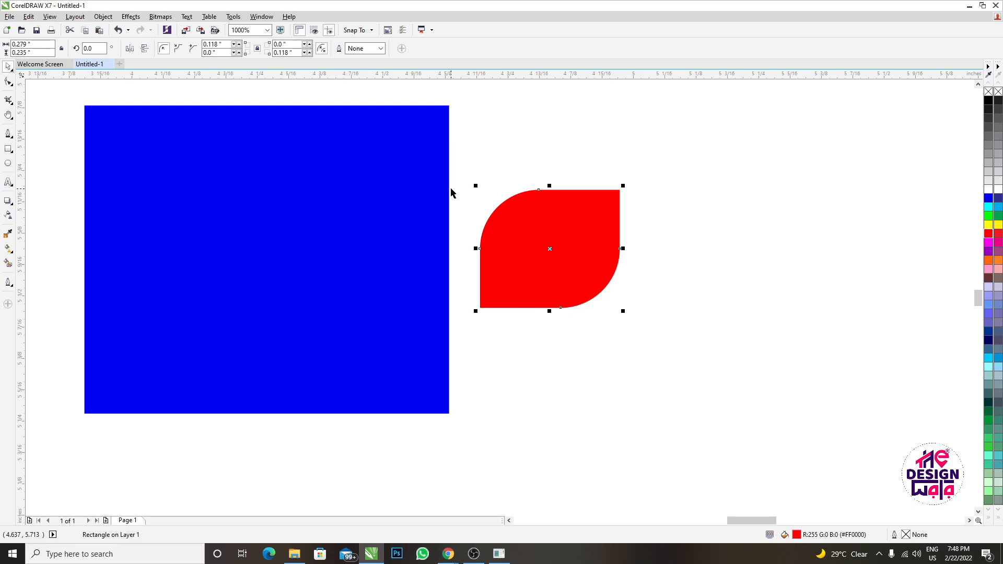
right_click(260, 184)
mouse_move(313, 201)
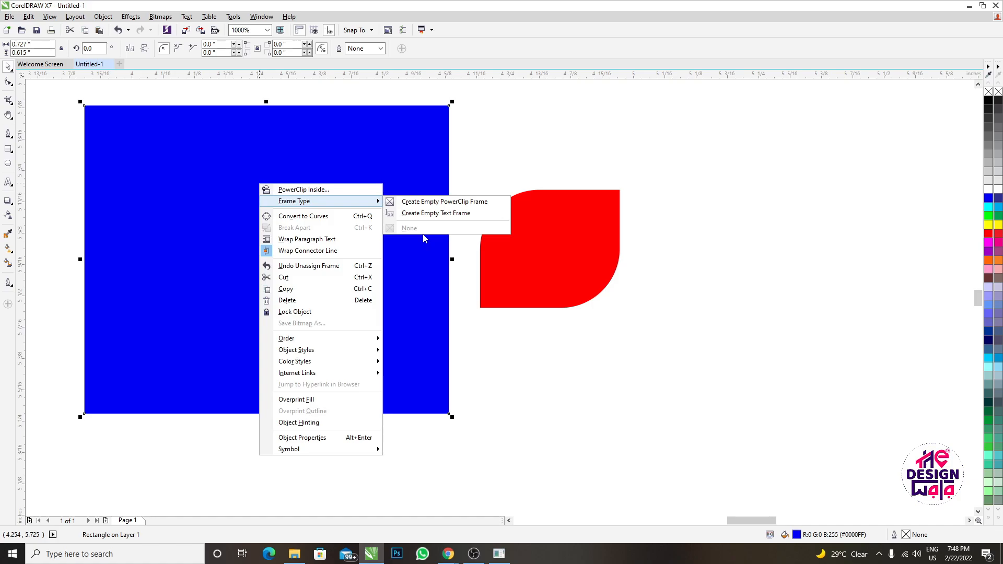
scroll(365, 186, "down", 2)
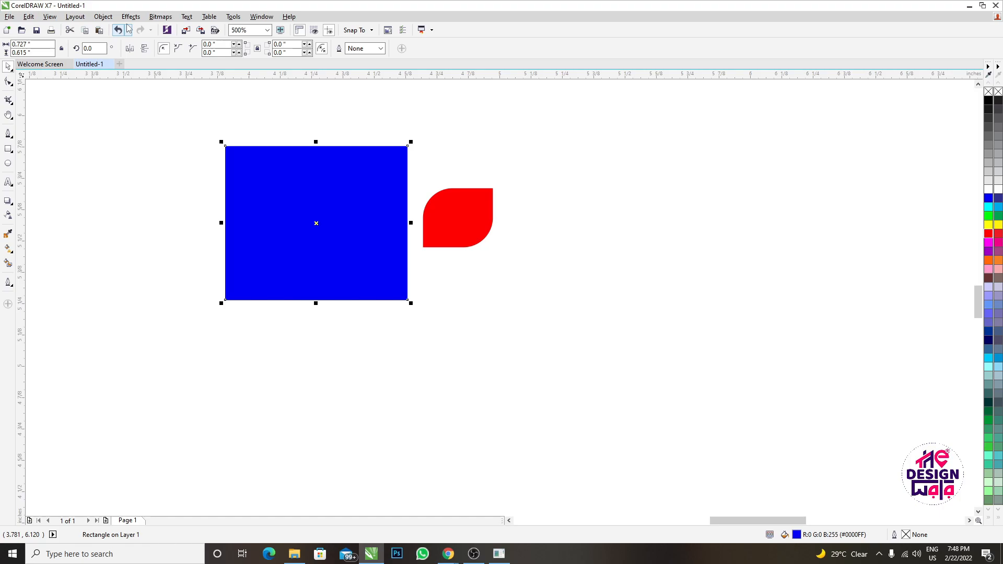
Place the red shape inside the blue rectangle as PowerClip contents.
left_click(103, 16)
mouse_move(140, 112)
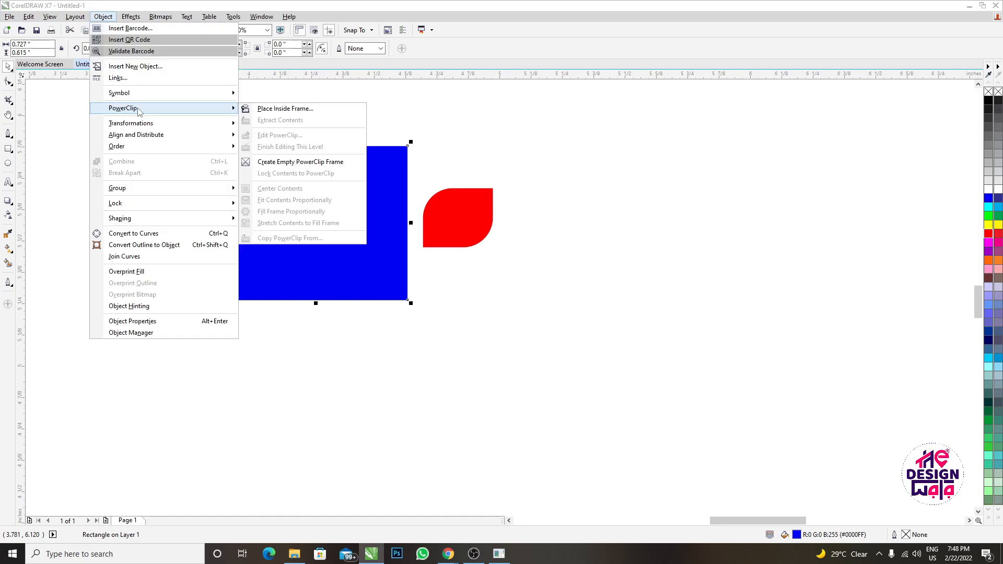
left_click(285, 109)
left_click(337, 214)
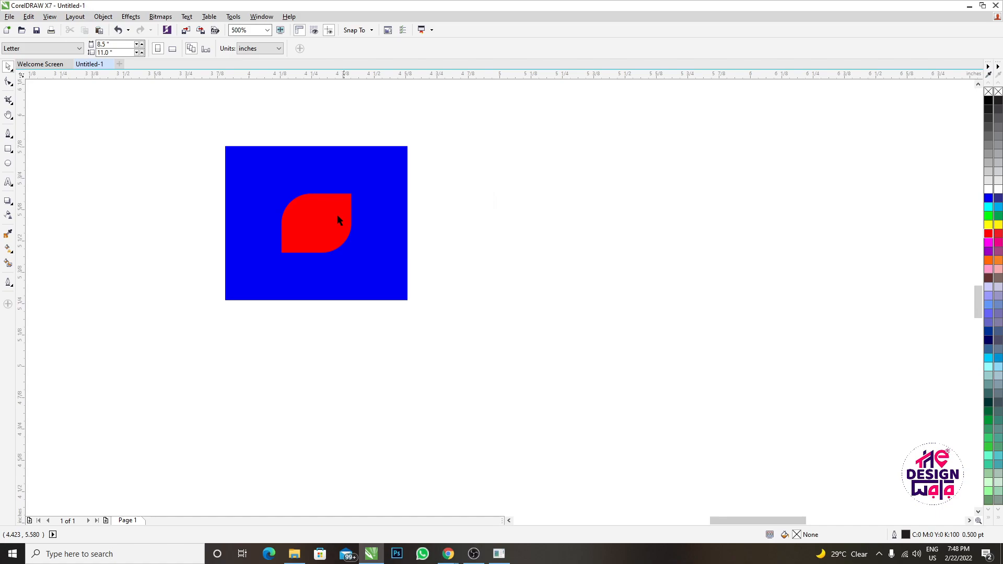
Turn off Lock Contents to PowerClip for the blue rectangle and move the frame slightly without its red contents.
left_click(337, 214)
left_click(103, 16)
mouse_move(124, 108)
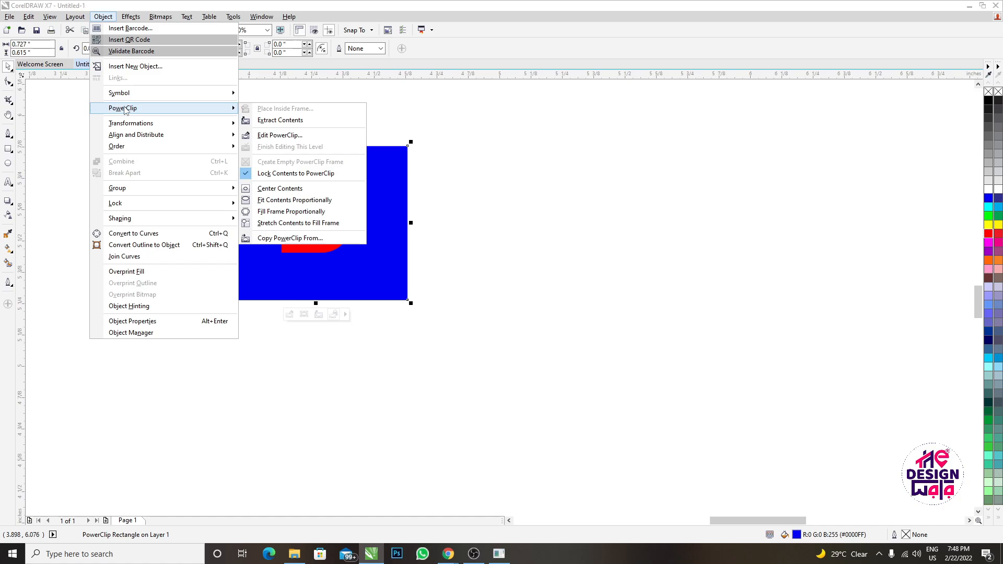
key("Escape")
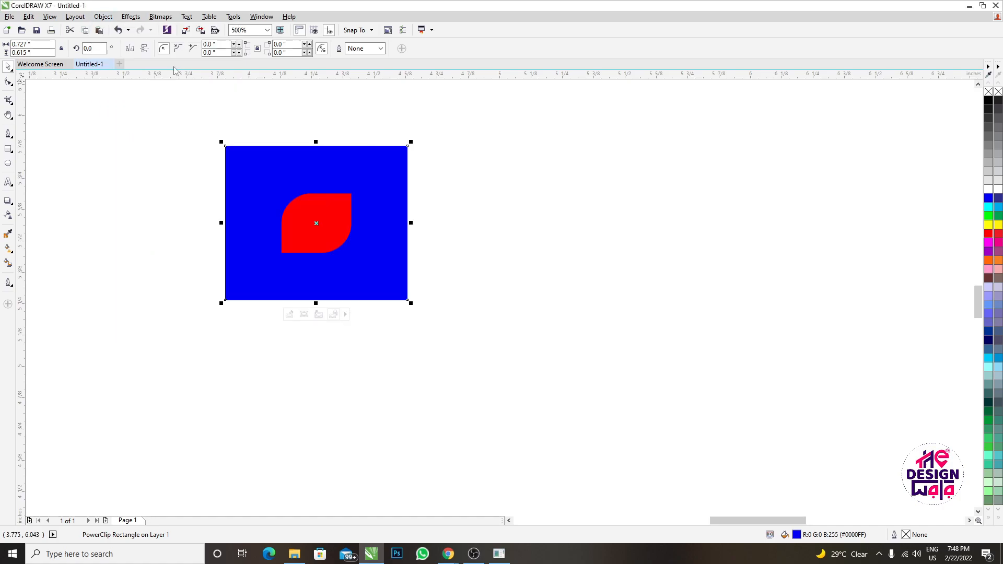
left_click(103, 16)
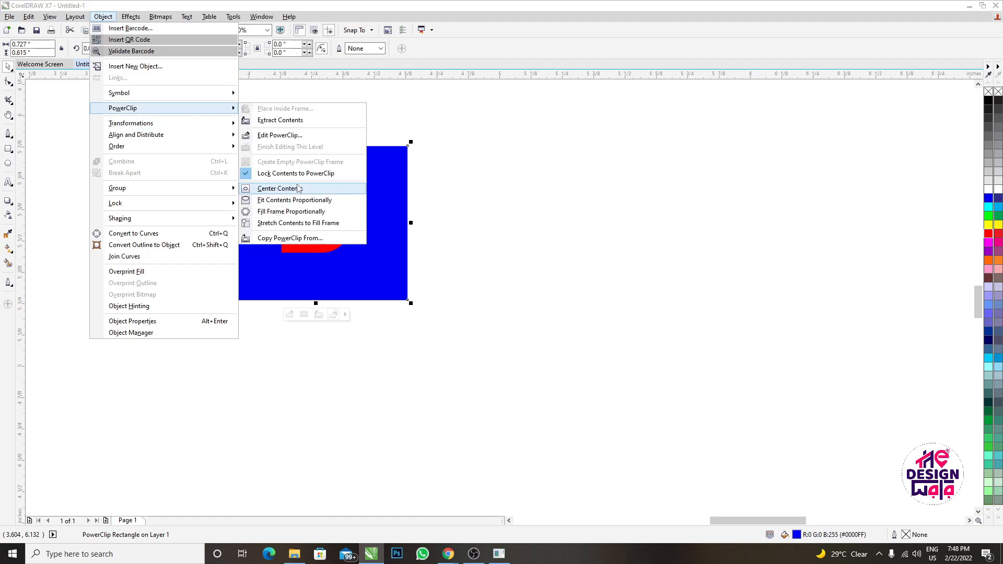
left_click(299, 189)
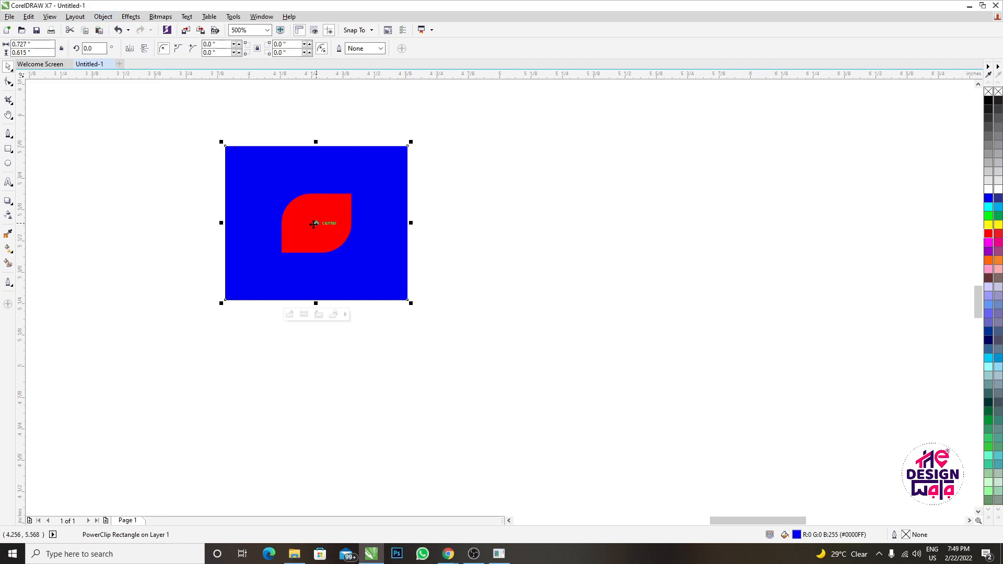
left_click_drag(314, 224, 321, 235)
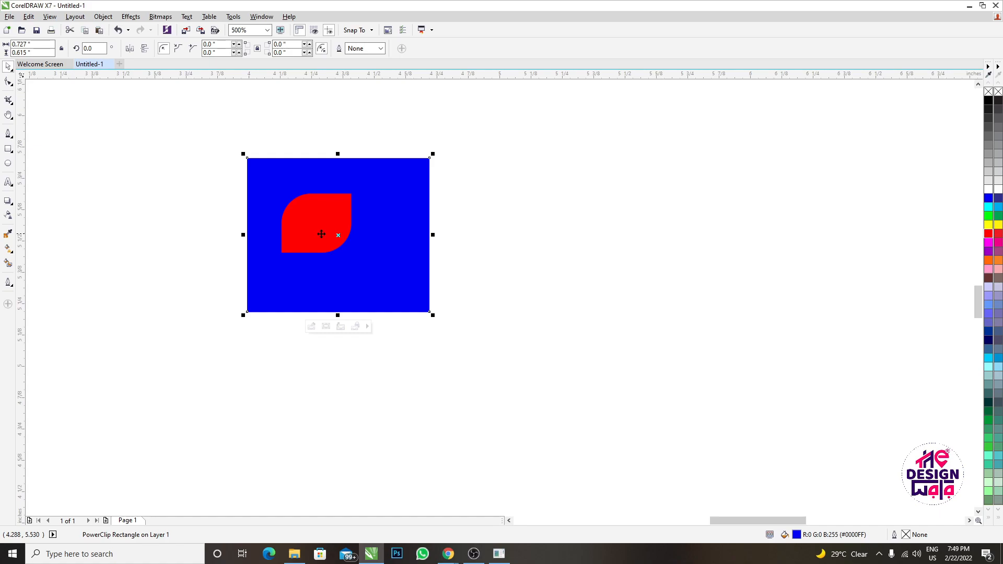
key("ctrl+z")
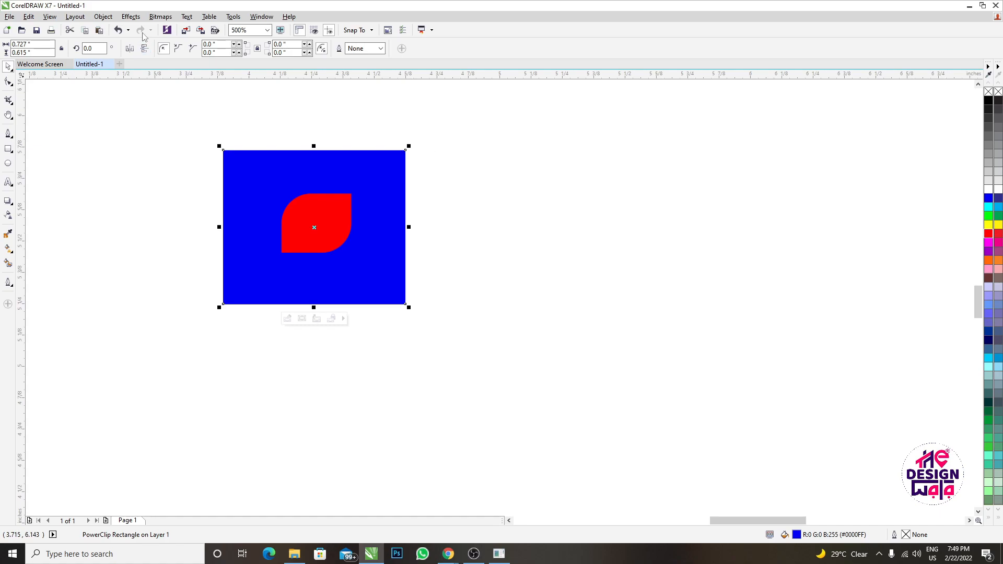
Center the red shape within the shifted blue PowerClip frame.
left_click(103, 16)
mouse_move(123, 107)
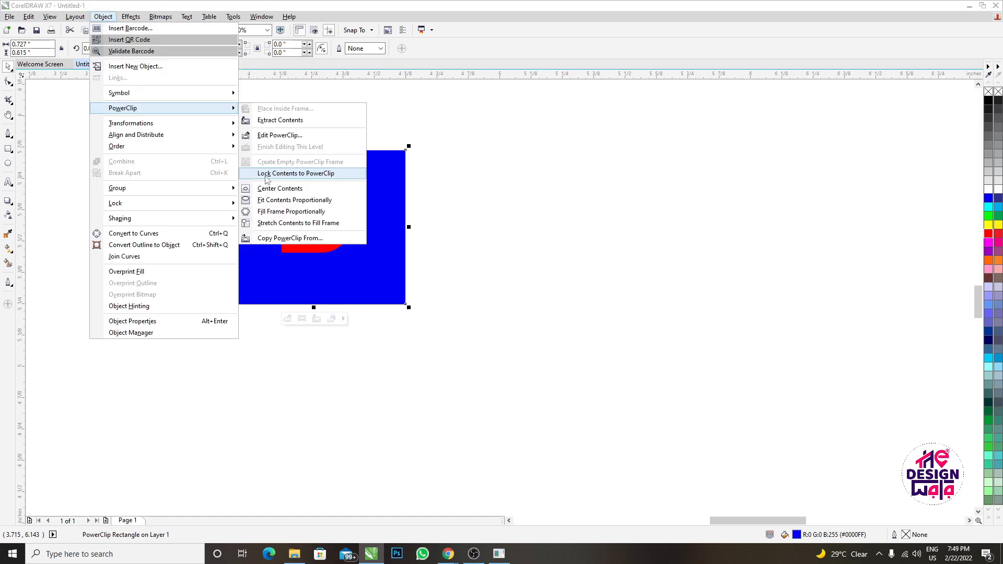
left_click(266, 177)
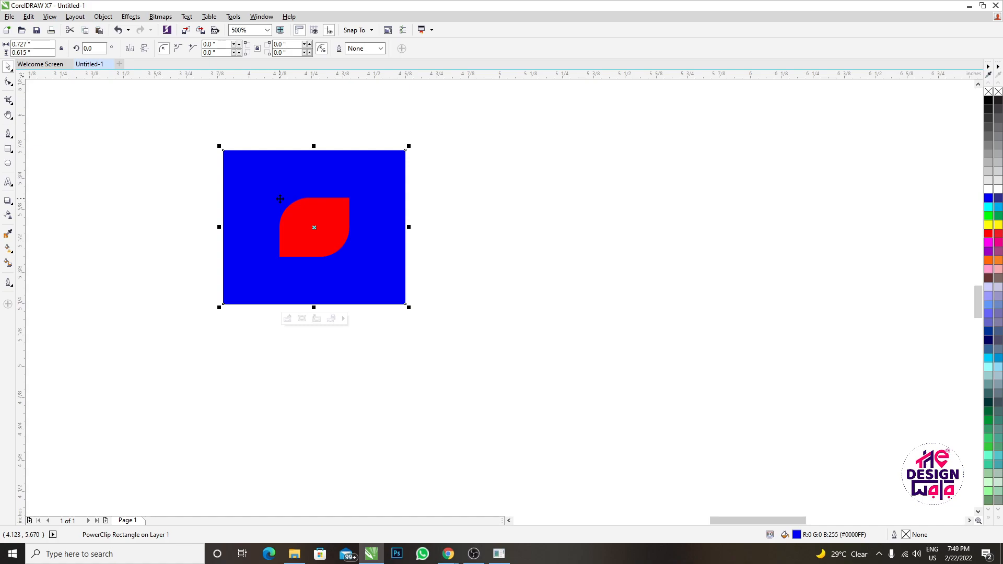
Enter and finish editing the PowerClip level, and move the red shape off-centre toward the blue frame's upper-left corner.
scroll(306, 214, "up", 2)
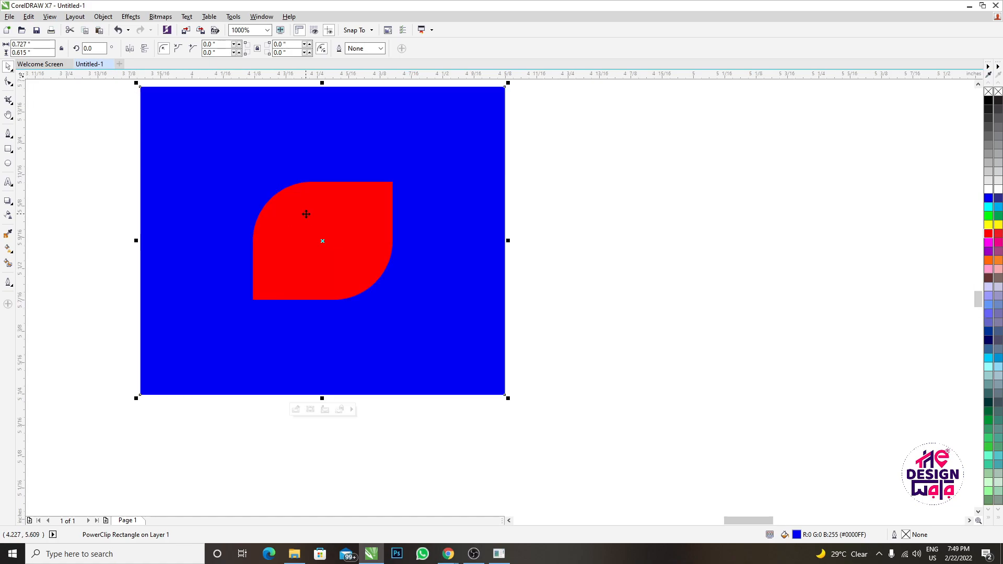
left_click(306, 215, "ctrl")
scroll(393, 205, "down", 1)
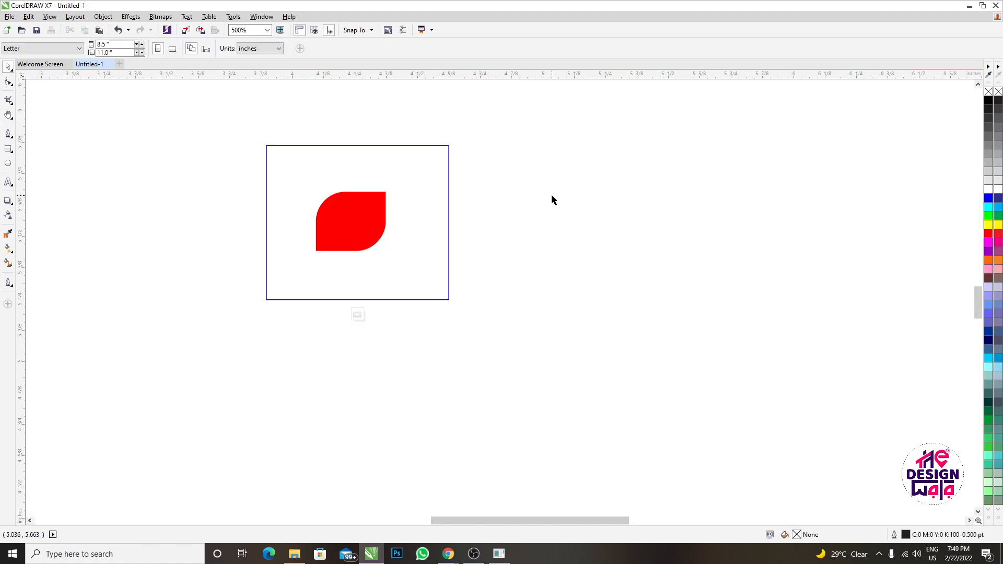
left_click(103, 16)
mouse_move(175, 116)
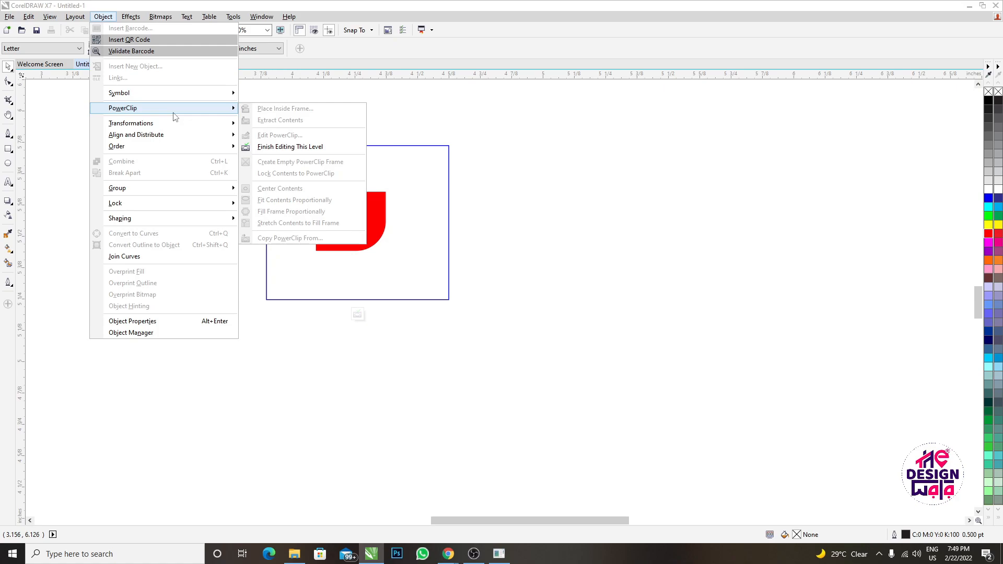
left_click(290, 146)
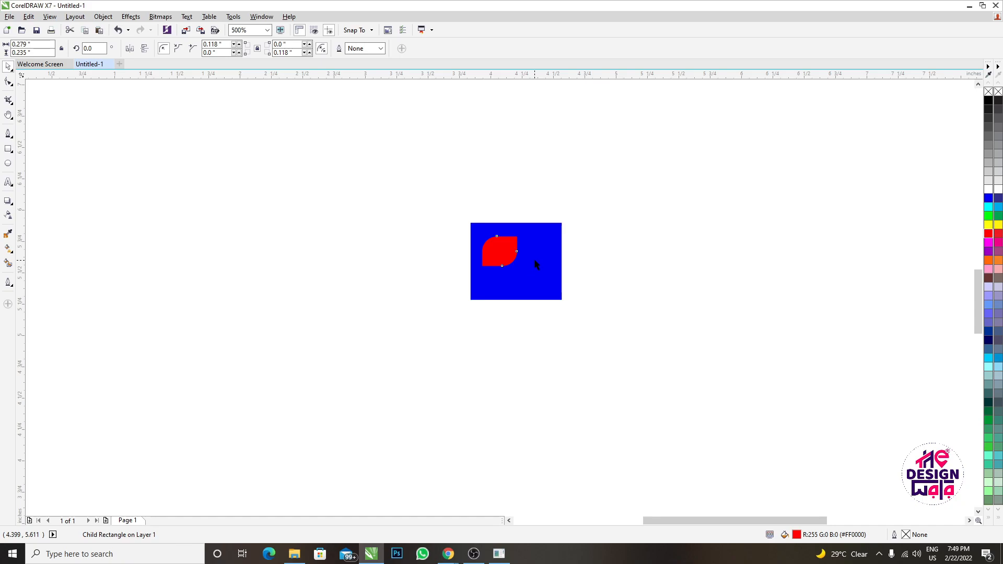
scroll(532, 271, "down", 3)
key("Escape")
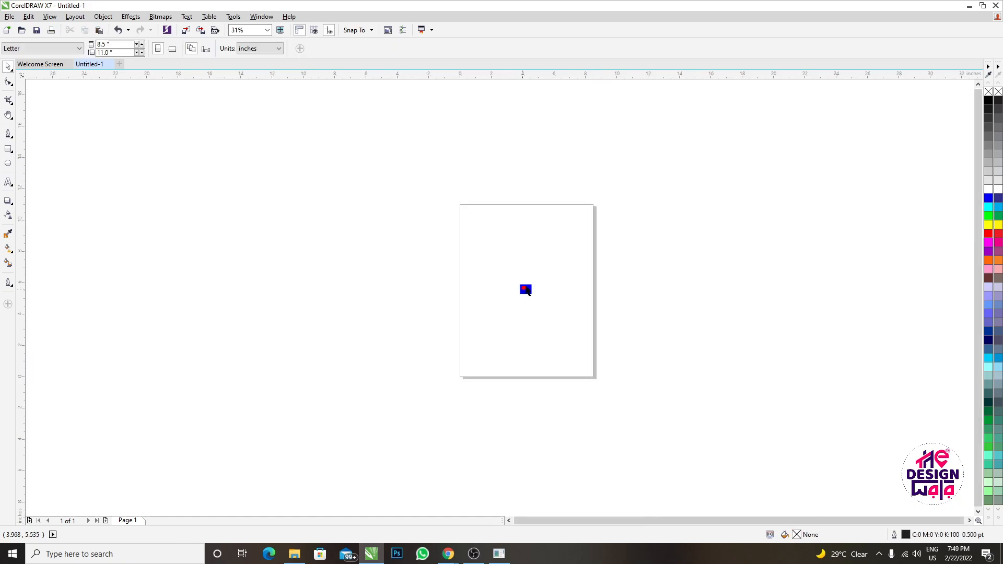
Center the red contents within the blue PowerClip frame.
left_click(527, 290)
scroll(442, 239, "up", 7)
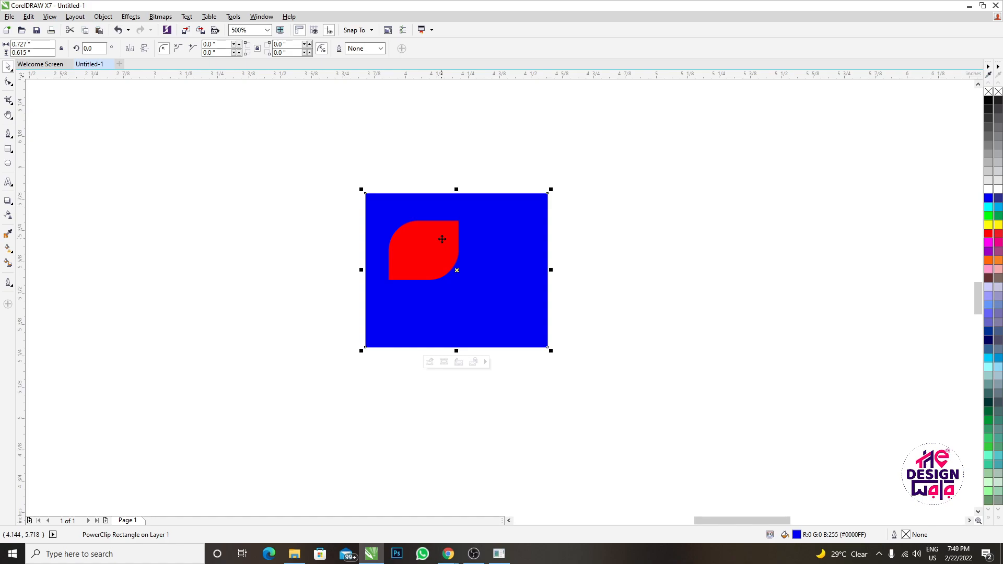
scroll(442, 240, "up", 2)
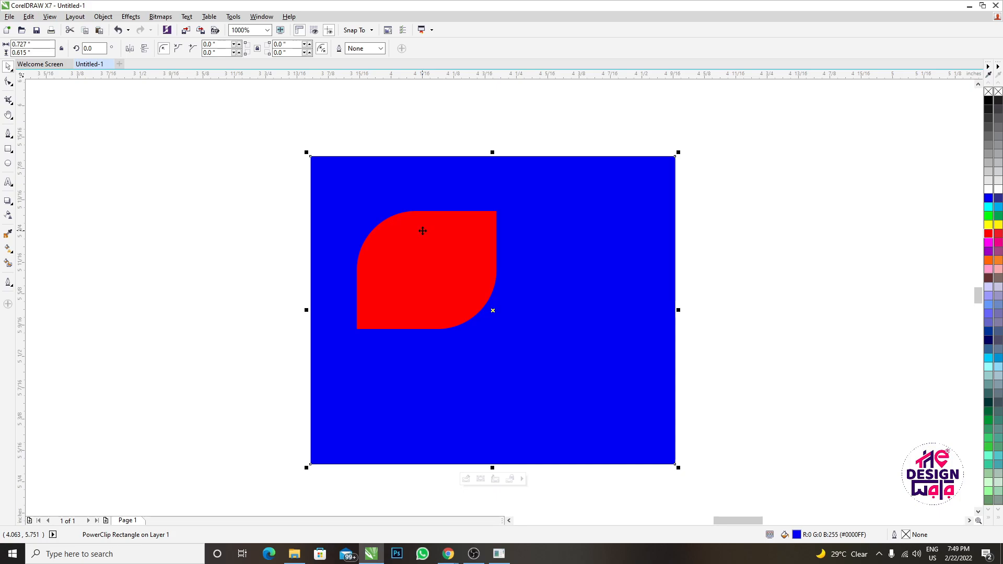
left_click(103, 16)
mouse_move(126, 108)
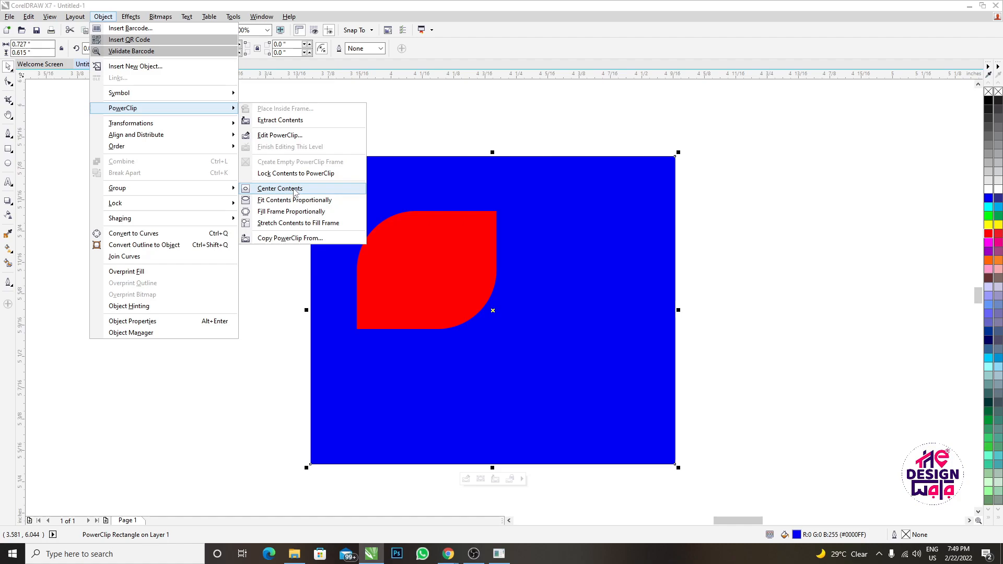
left_click(295, 189)
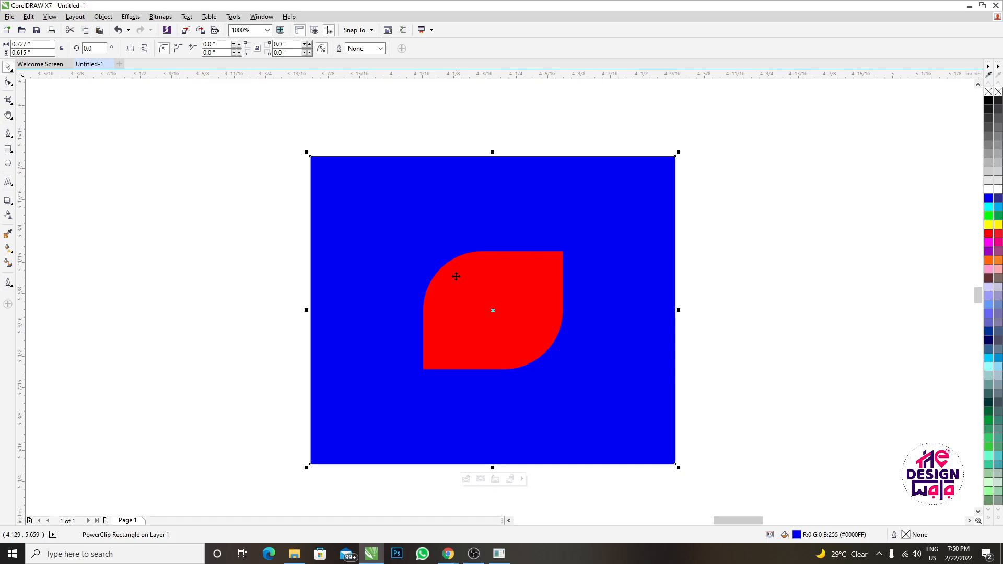
Try Fill Frame Proportionally on the blue PowerClip frame and undo the scaling of its red contents.
left_click(103, 17)
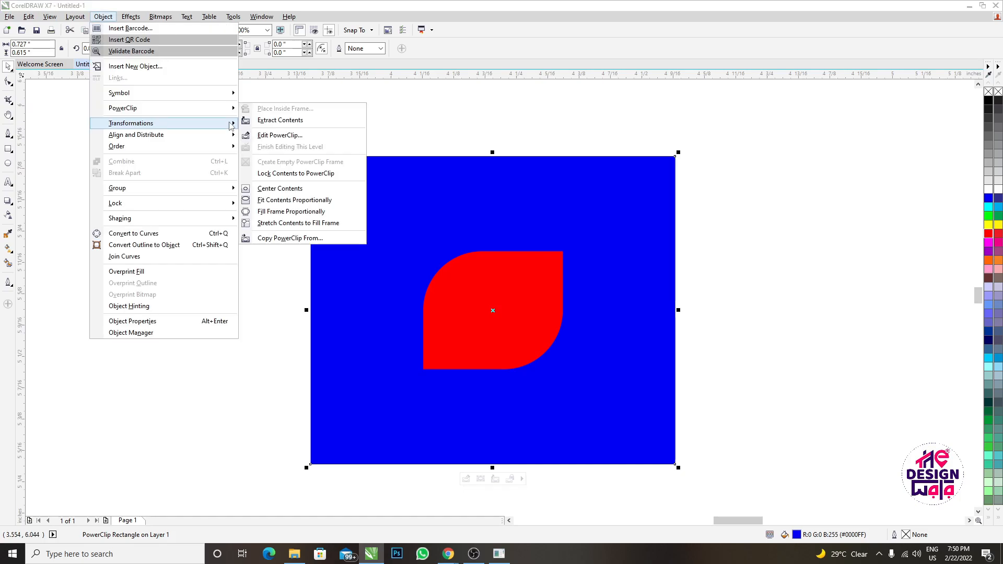
left_click(277, 209)
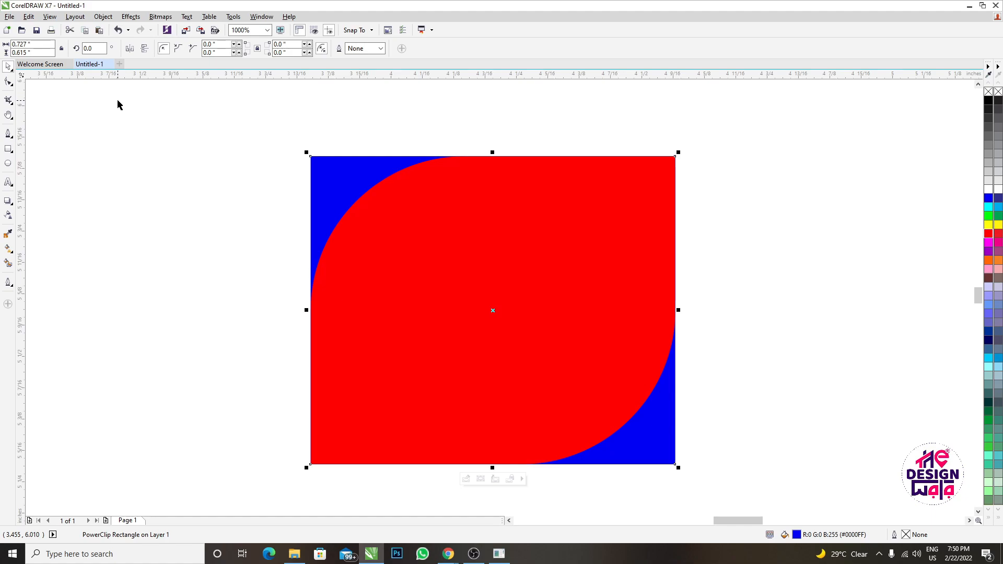
key("ctrl+z")
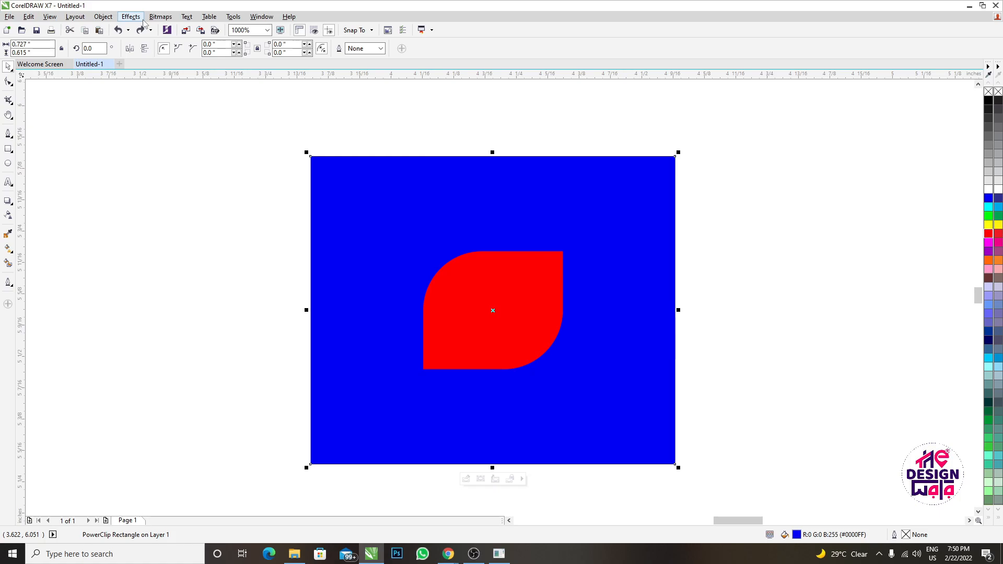
Scale the red contents with Fill Frame Proportionally so they fill the blue PowerClip frame.
left_click(103, 16)
mouse_move(123, 107)
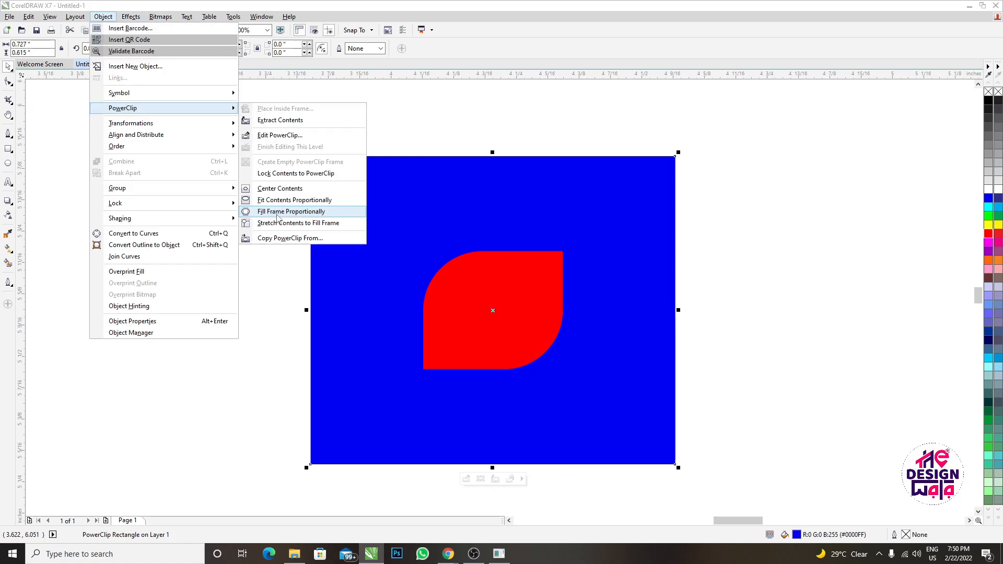
left_click(278, 211)
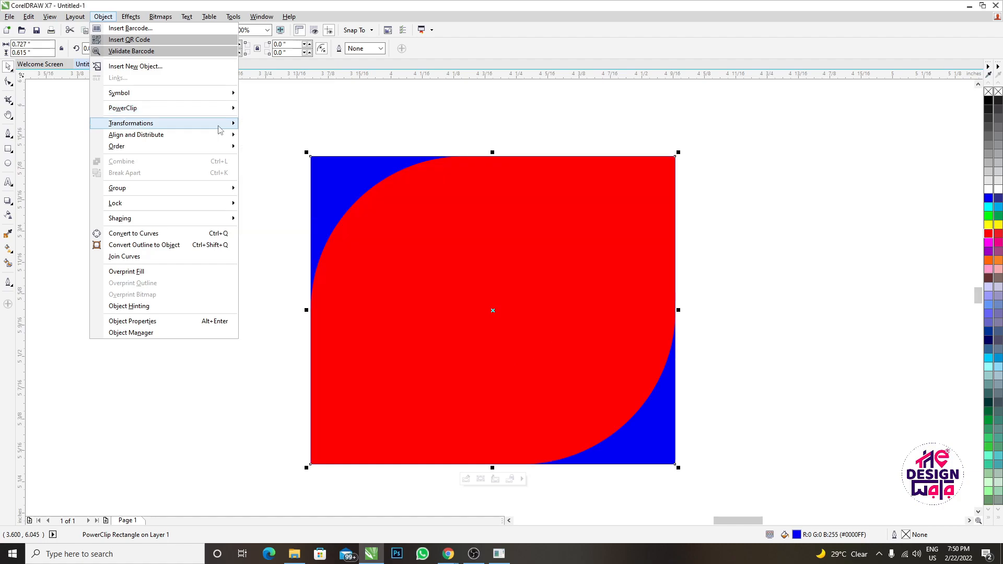
left_click(361, 197)
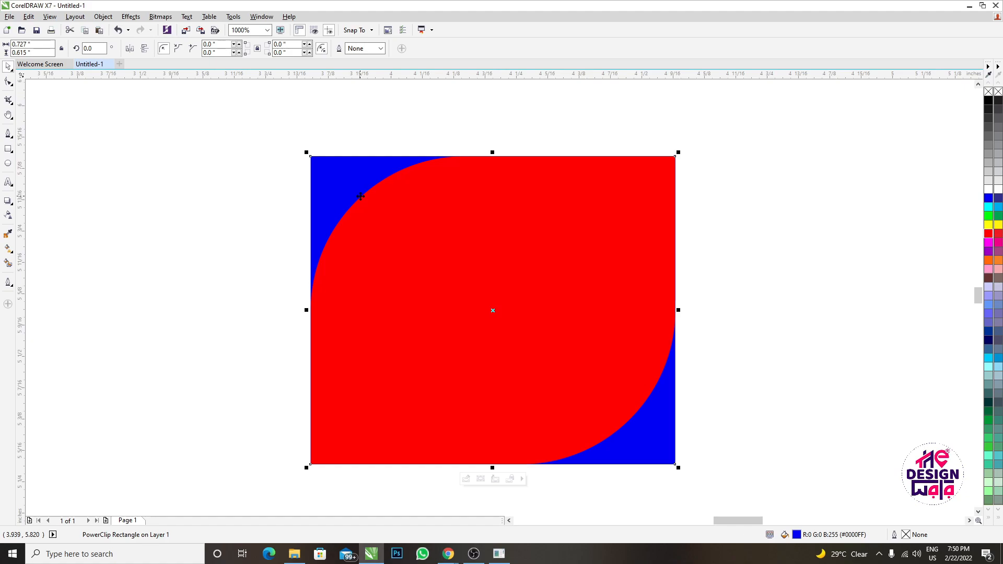
scroll(361, 197, "down", 2)
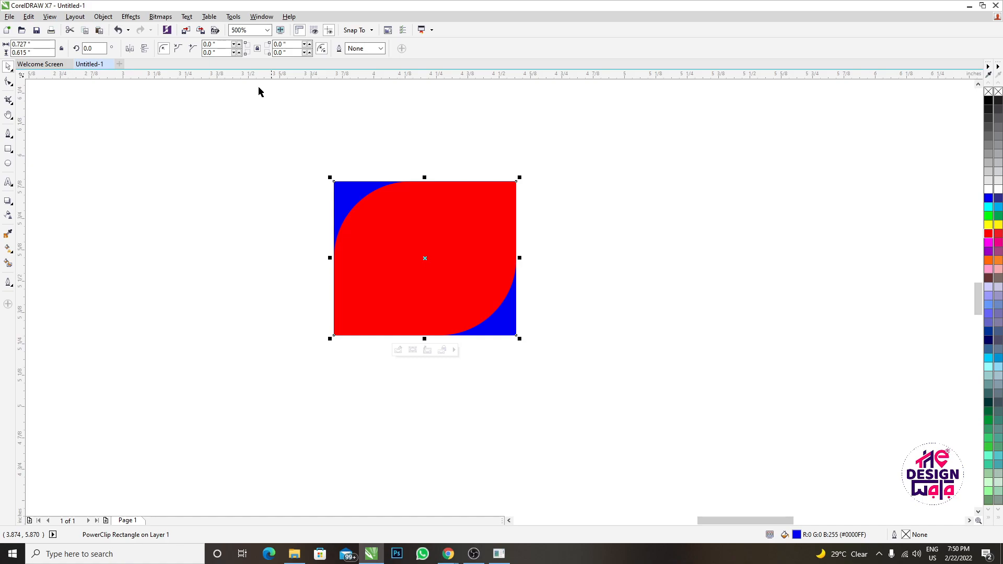
Try setting the frame type of the emptied blue PowerClip rectangle to None and move the rectangle slightly.
left_click(103, 17)
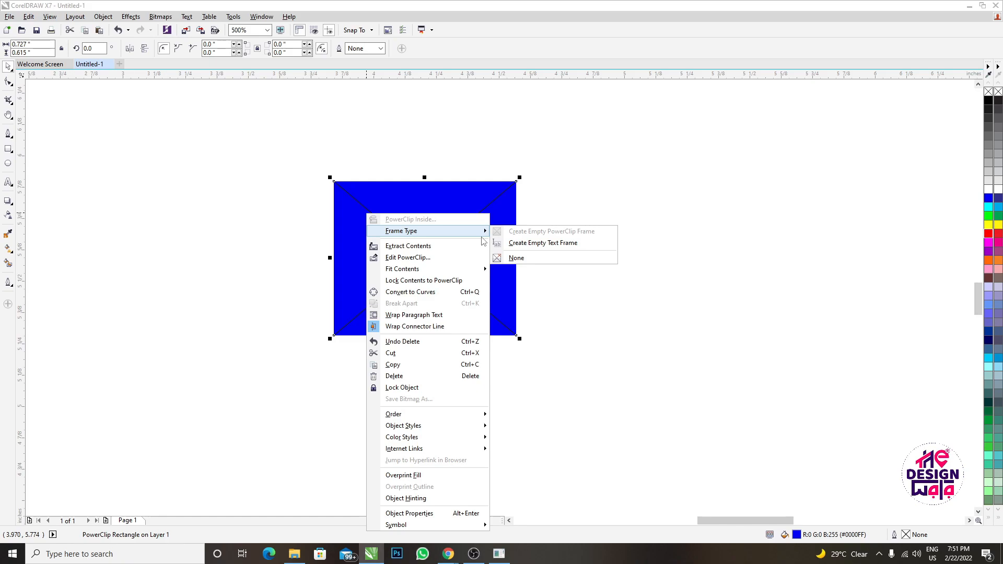
left_click(516, 257)
left_click_drag(432, 221, 433, 245)
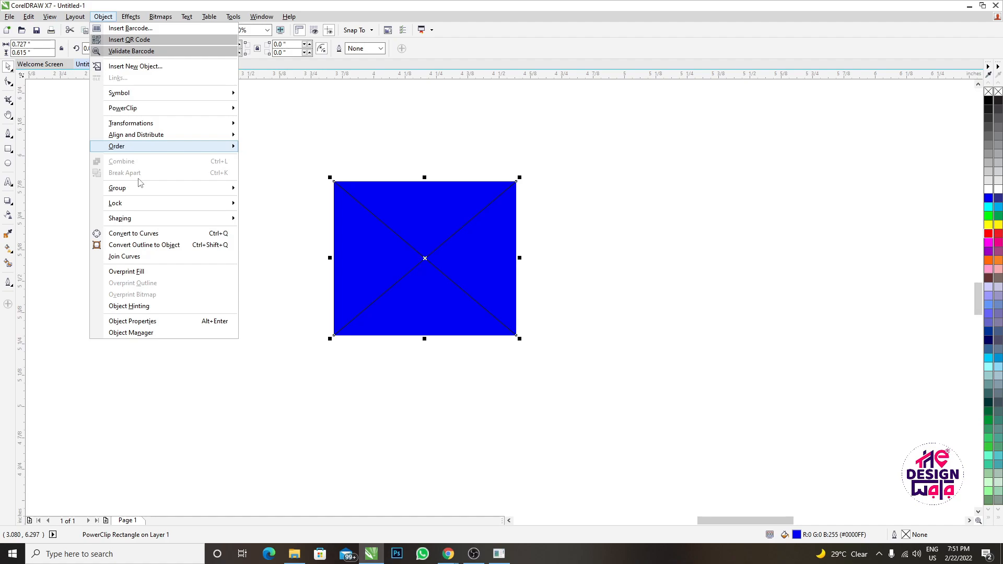
left_click(537, 267)
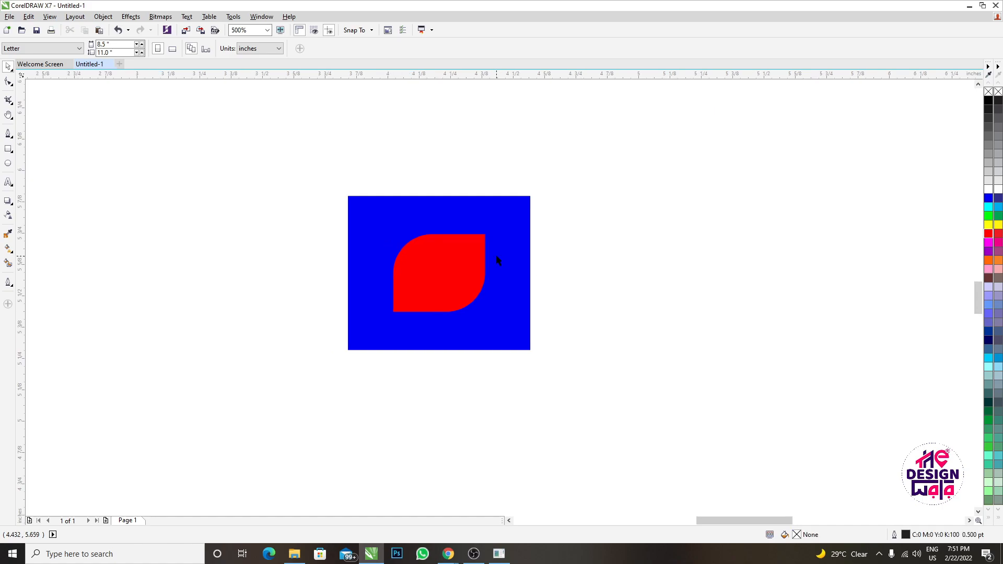
Shift the red contents around inside the blue frame and delete them from the PowerClip editing level.
left_click_drag(421, 278, 475, 251)
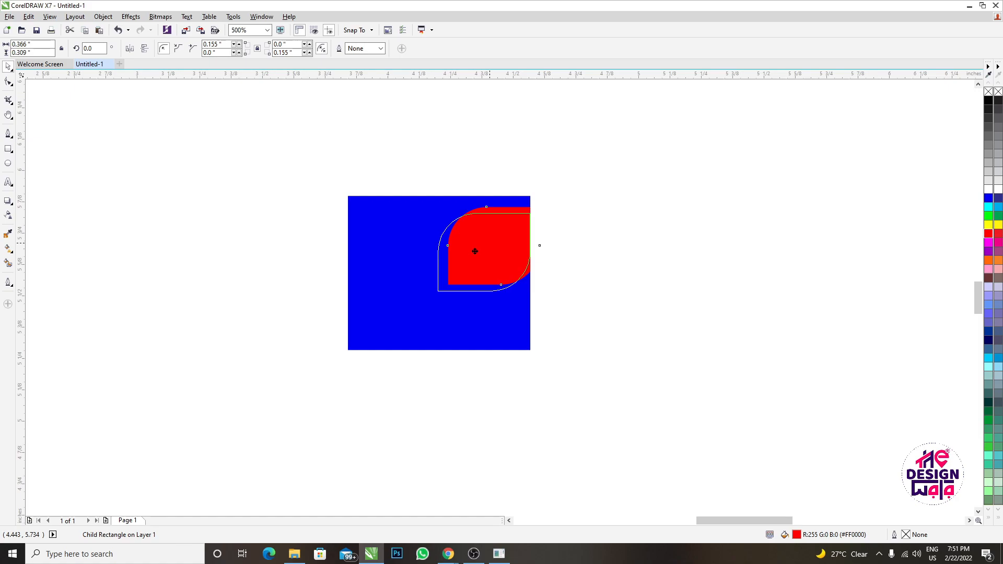
left_click_drag(475, 252, 463, 256)
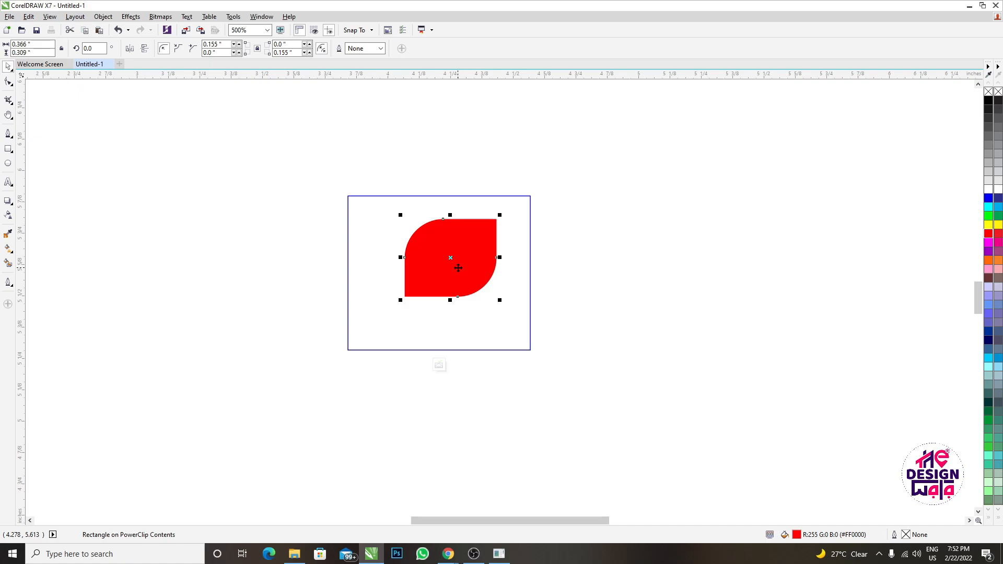
key("Delete")
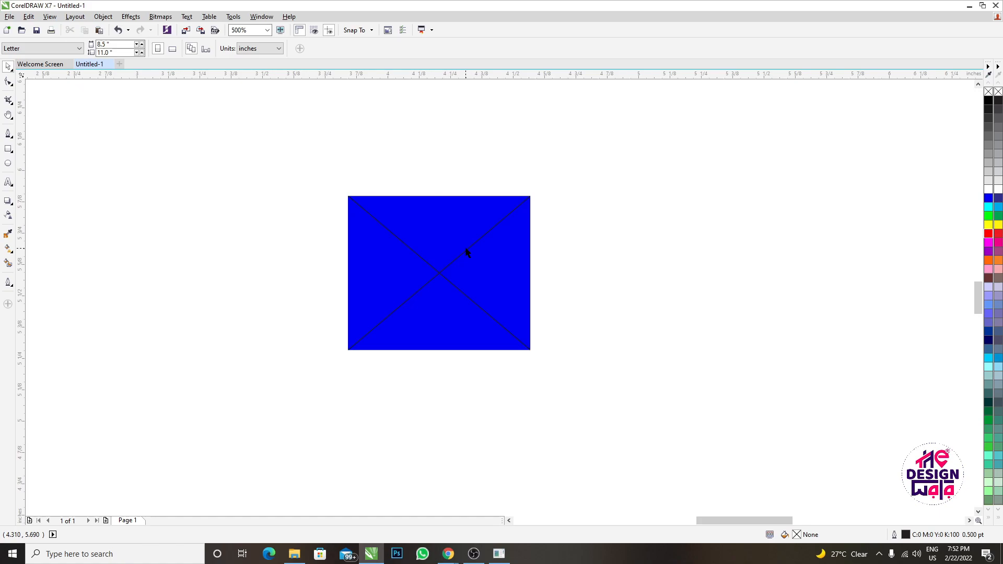
Convert the empty blue PowerClip frame back to a plain rectangle by setting its frame type to None.
right_click(436, 228)
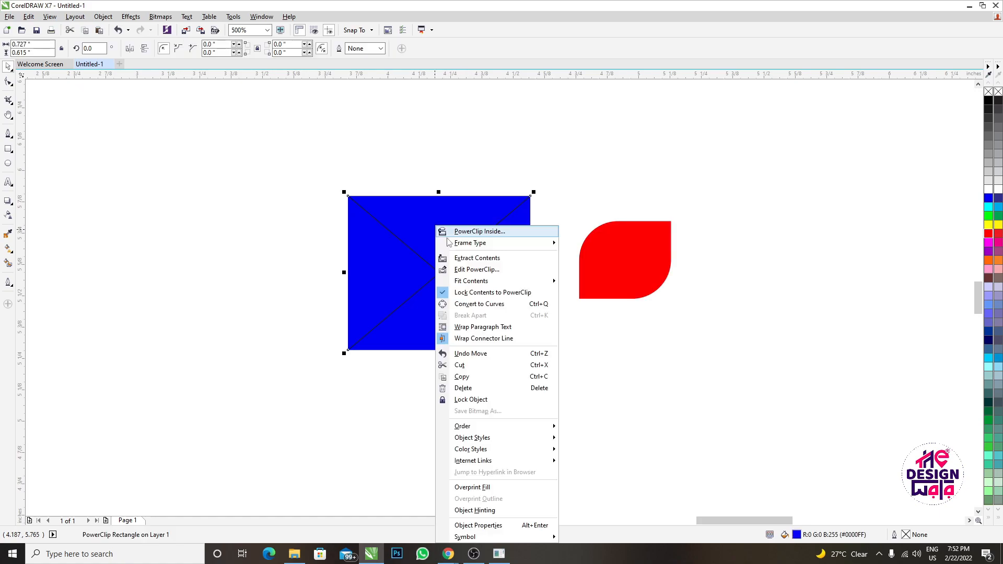
mouse_move(471, 244)
left_click(588, 266)
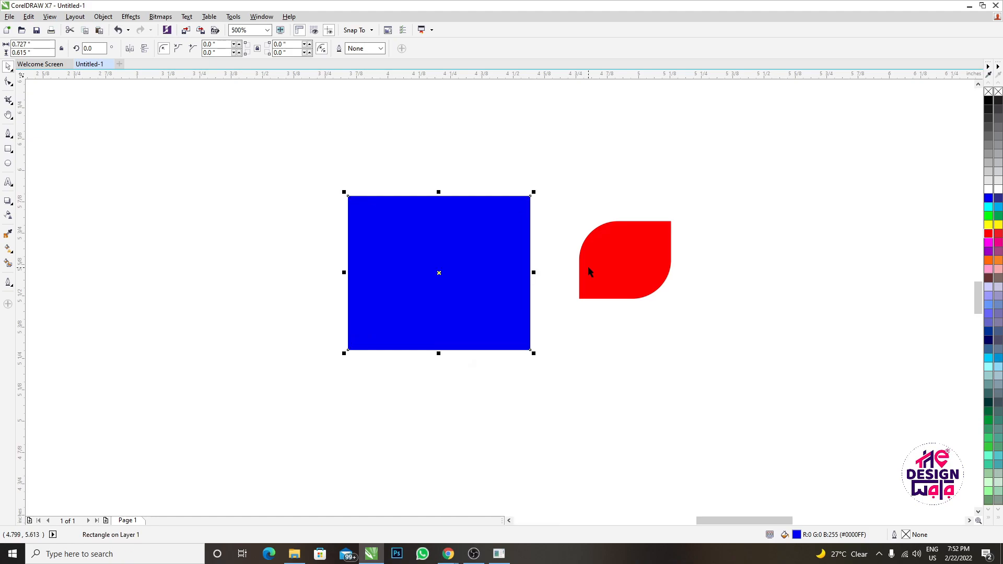
Select the blue rectangle together with the red shape and align their centers horizontally.
left_click(589, 271, "shift")
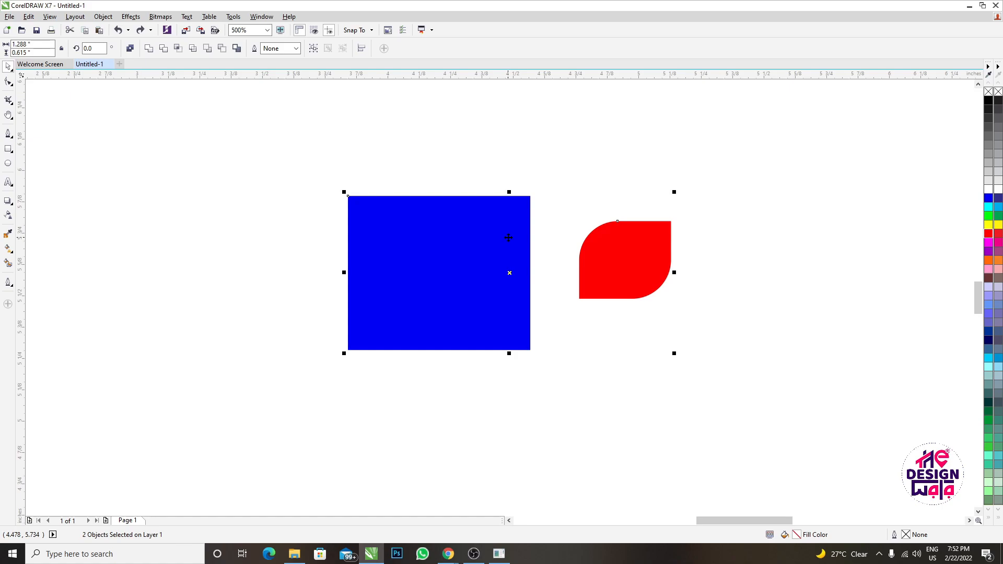
key("e")
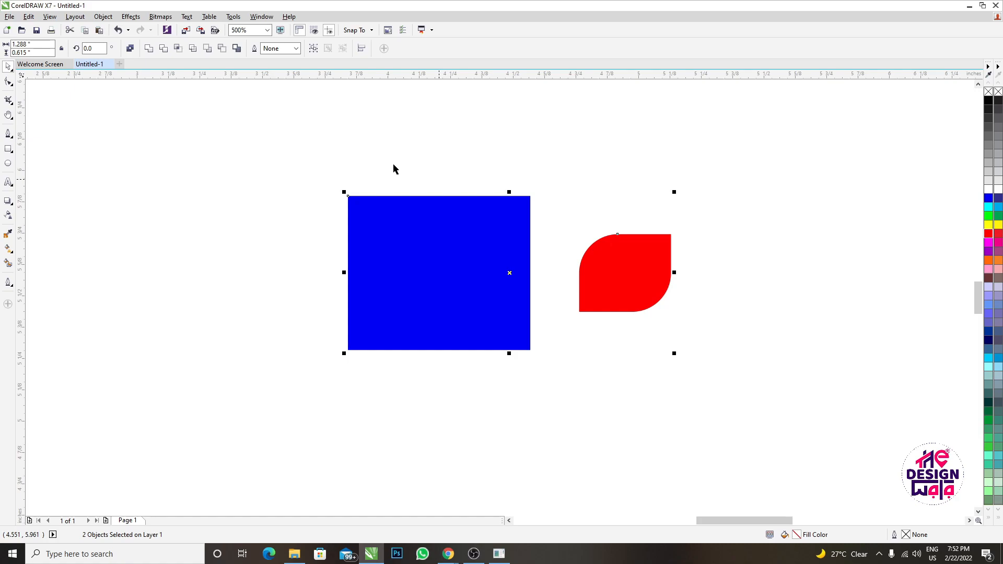
left_click(103, 17)
mouse_move(138, 147)
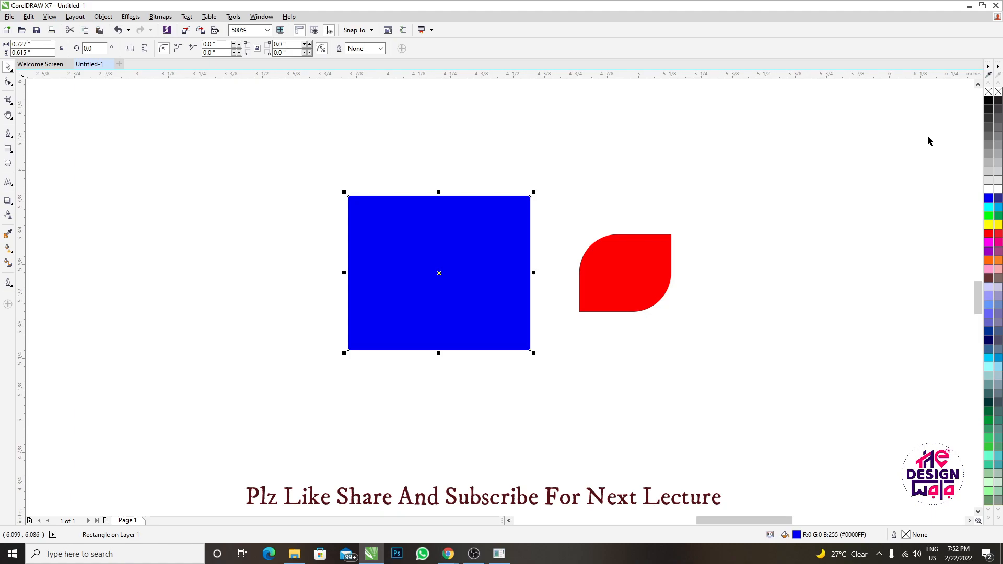
Remove the blue rectangle's fill and move the unfilled leaf shape to just beyond the rectangle's right edge.
left_click(989, 92)
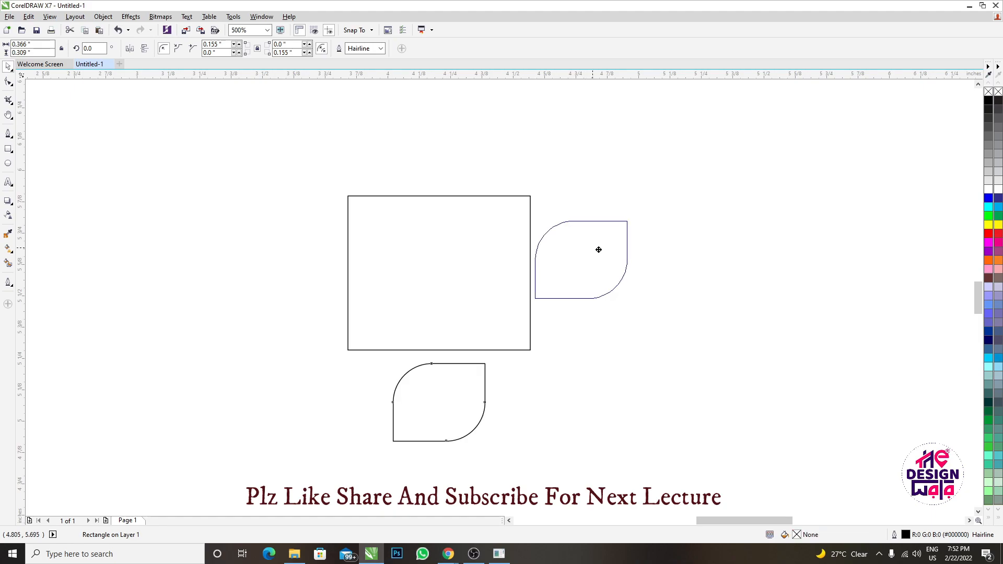
left_click_drag(598, 250, 609, 251)
Fill the leaf shape with blue, and remove its outline and fill.
left_click(989, 199)
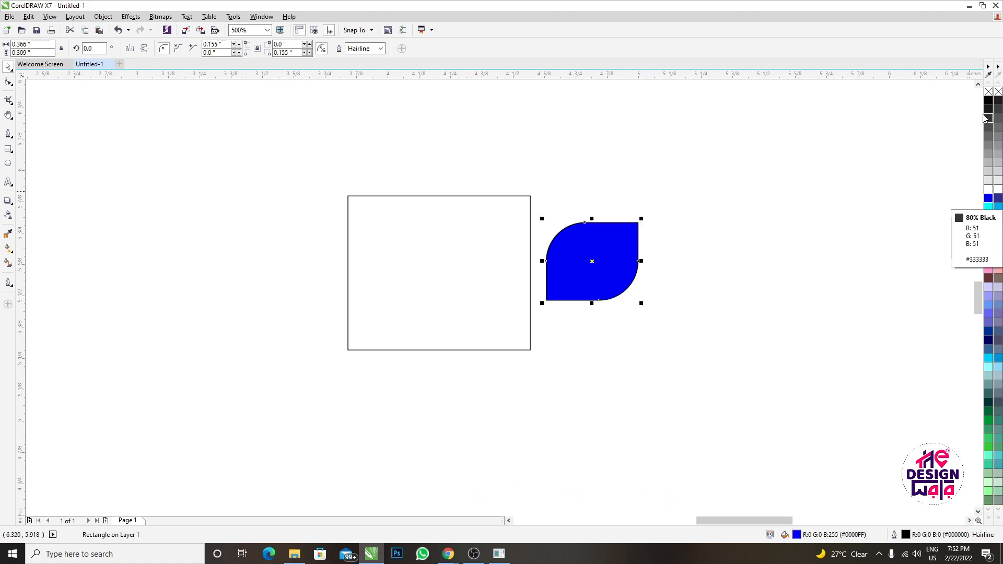
right_click(988, 93)
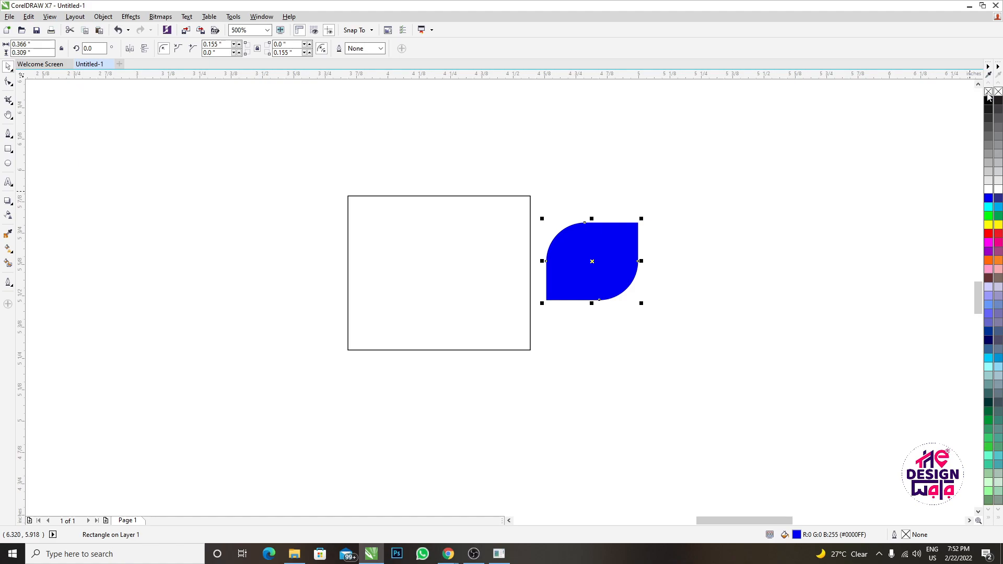
left_click(989, 93)
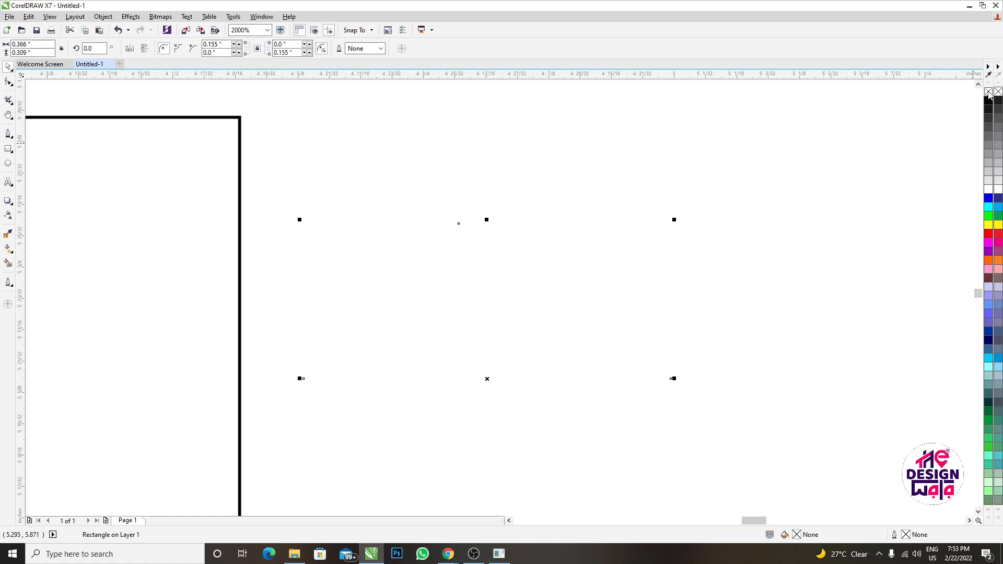
Give the leaf shape a blue fill with a red and then a dark teal #003333 outline, and clear the fill.
left_click(988, 198)
right_click(989, 235)
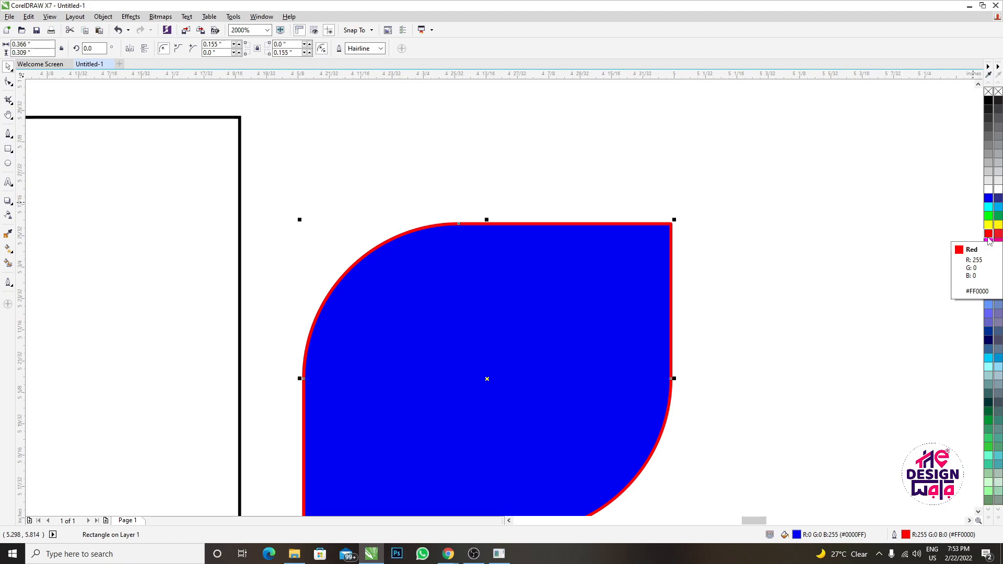
right_click(989, 402)
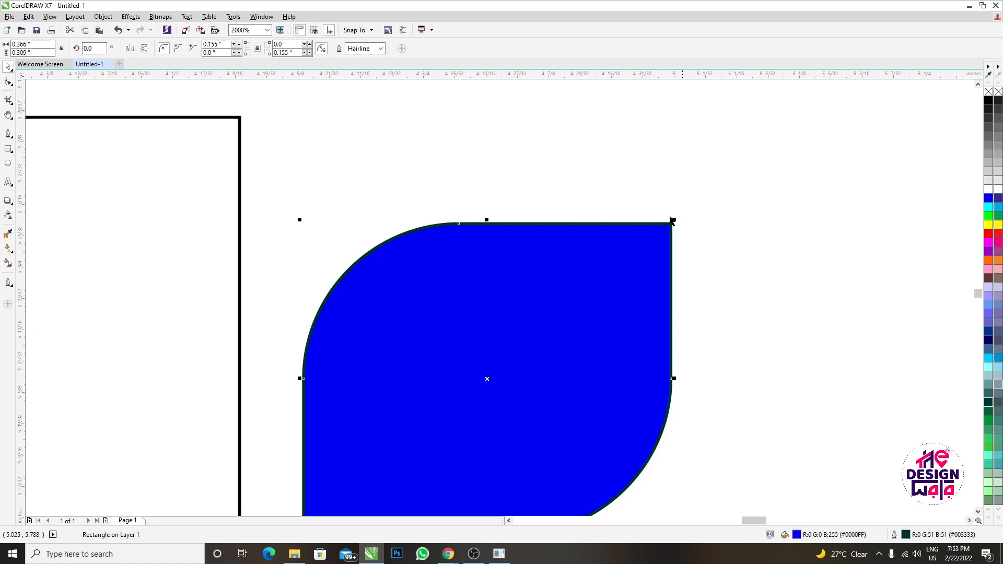
left_click(989, 92)
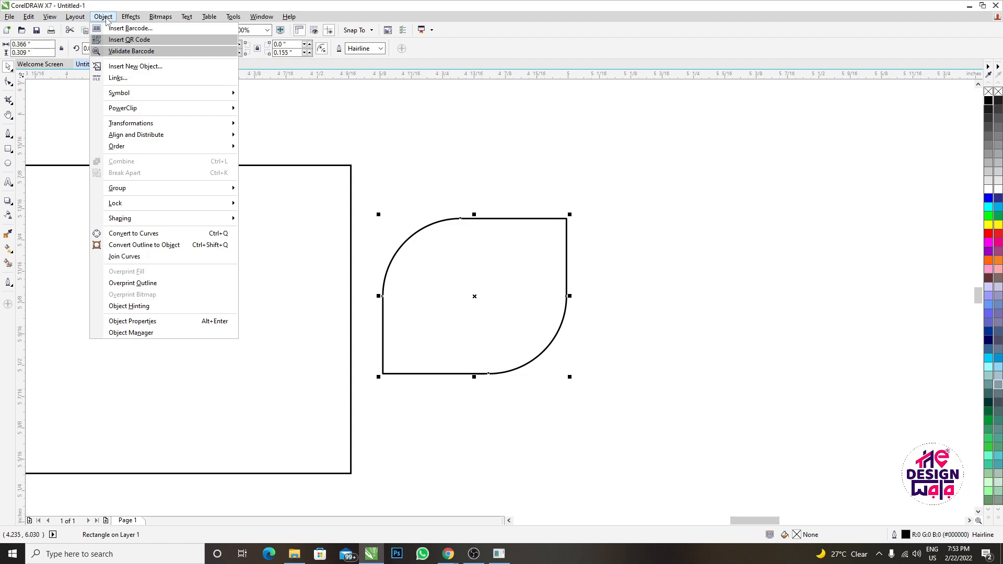
mouse_move(133, 128)
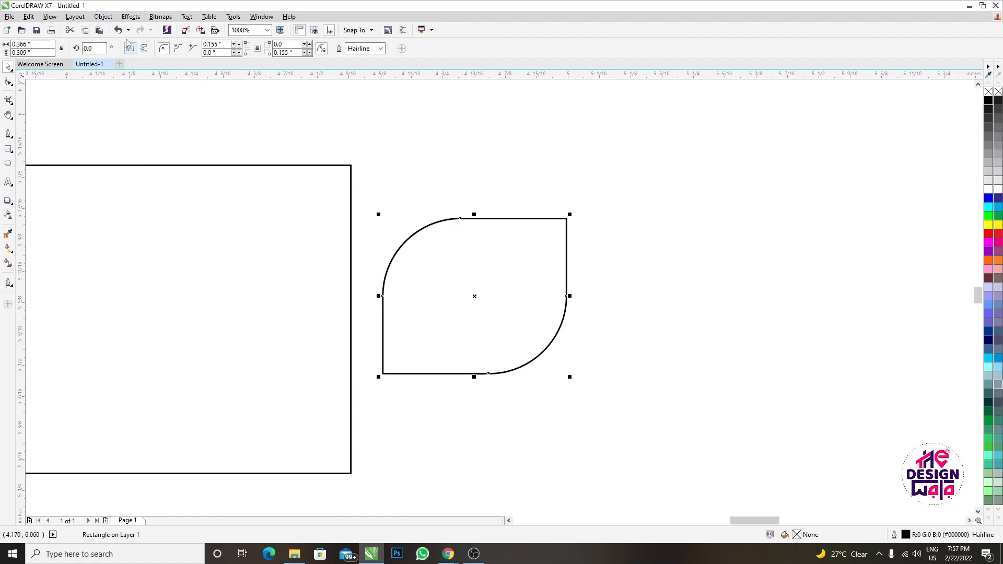
left_click(109, 20)
mouse_move(146, 128)
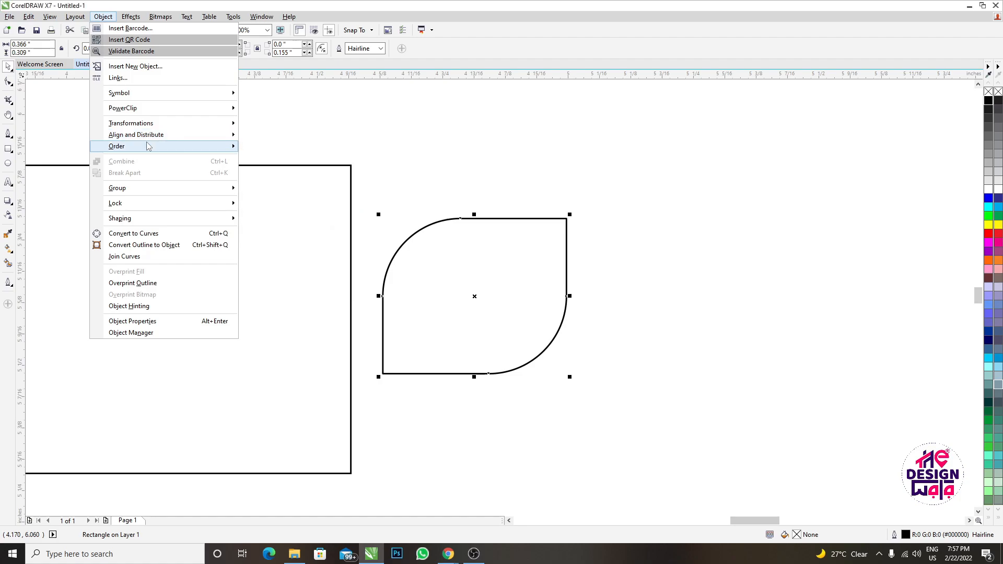
Enlarge the leaf shape to about 5.0 × 4.2 inches beside the page's right edge and fill it with red.
left_click(397, 216)
scroll(387, 225, "down", 3)
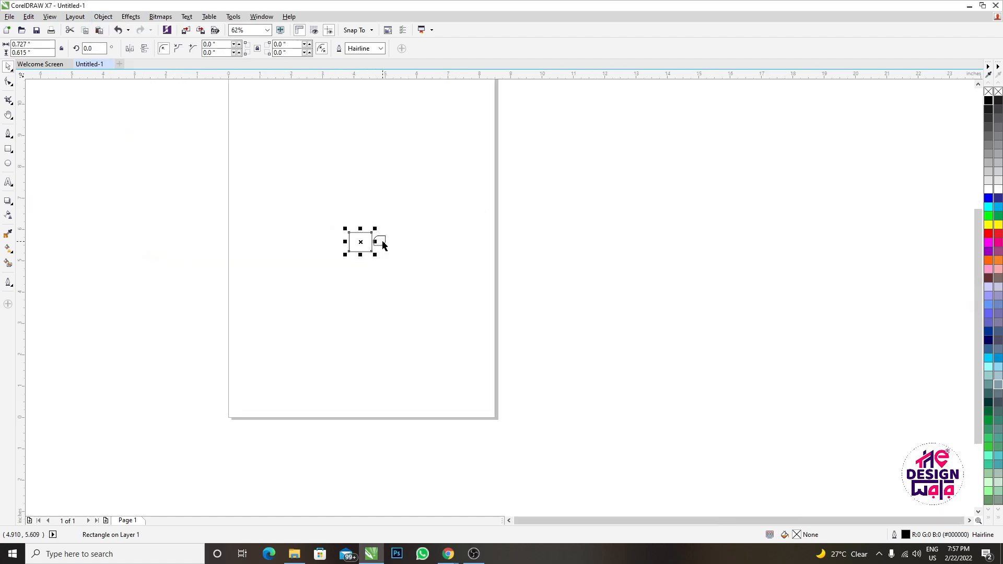
left_click_drag(373, 242, 587, 182)
scroll(458, 220, "down", 2)
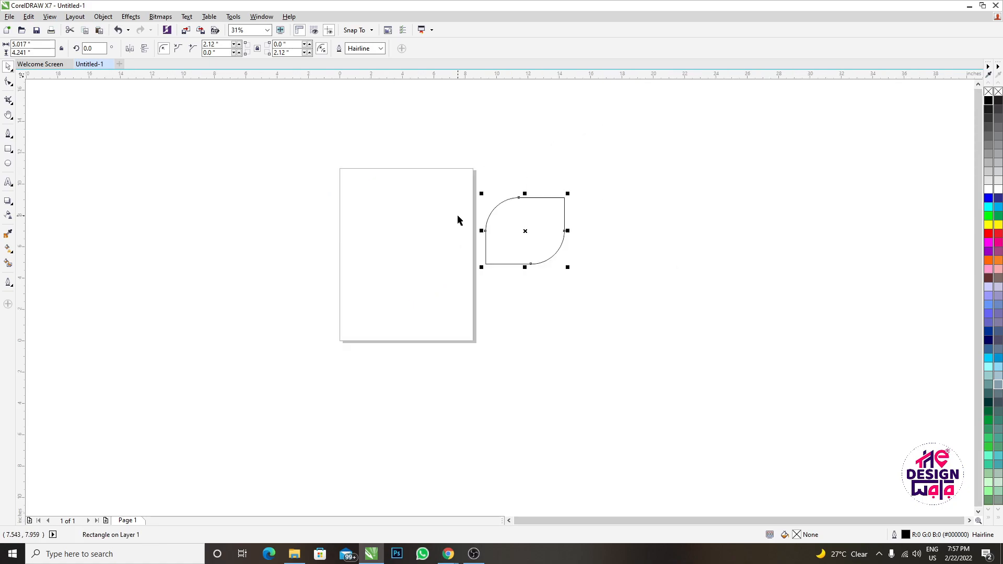
scroll(459, 204, "up", 2)
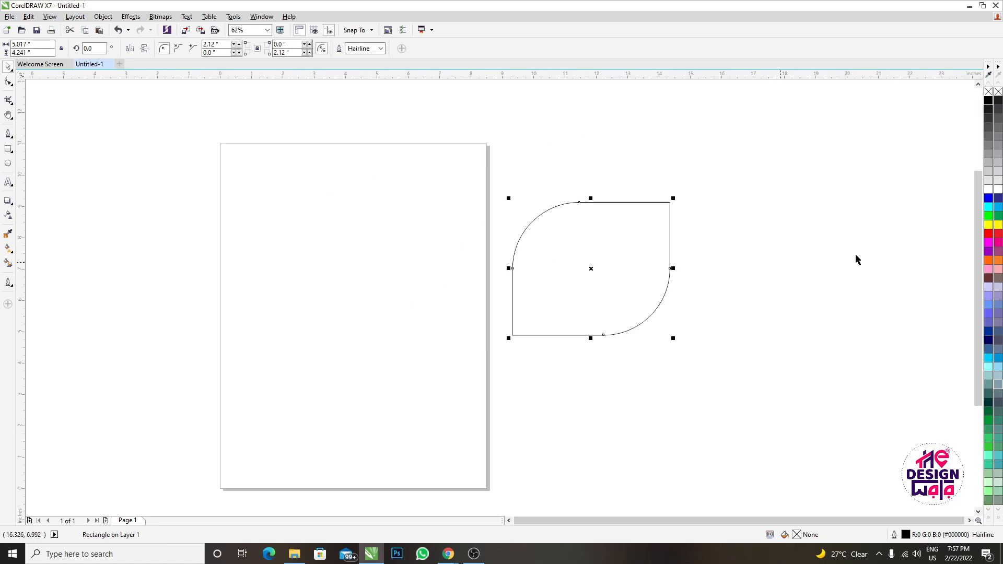
left_click(989, 233)
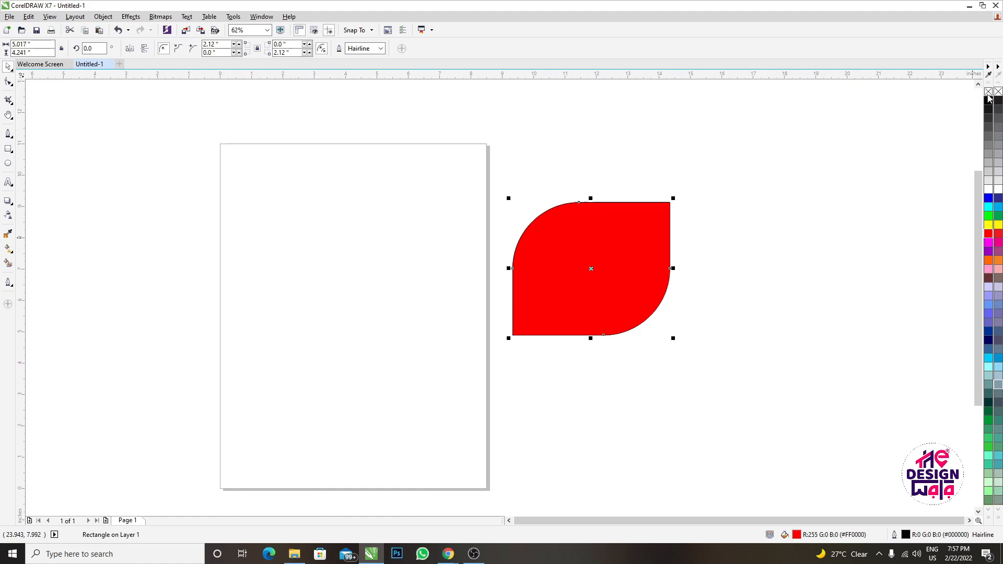
Remove the red leaf shape's outline and try centering it on the page before placing it beyond the page's upper right.
right_click(989, 94)
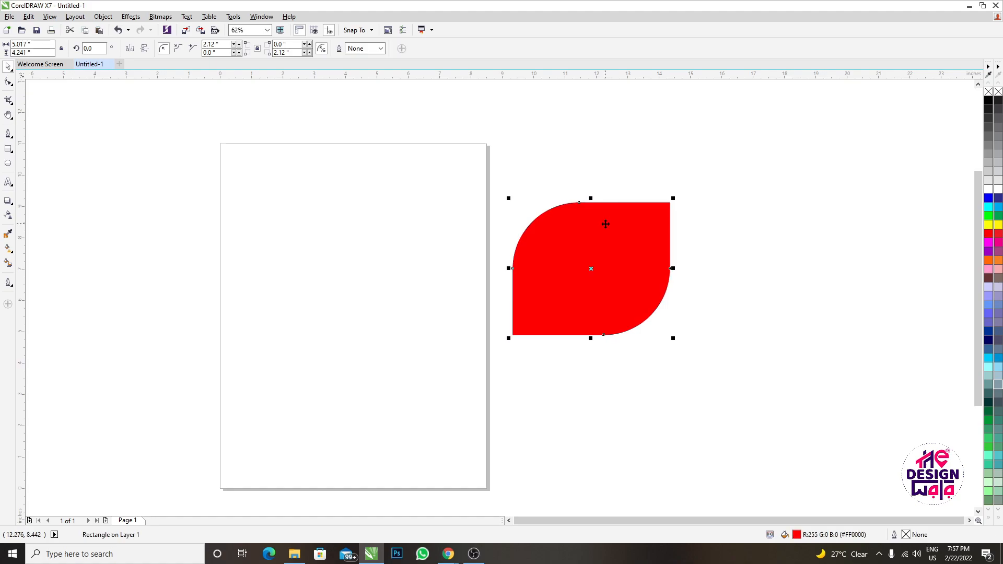
left_click_drag(606, 224, 324, 327)
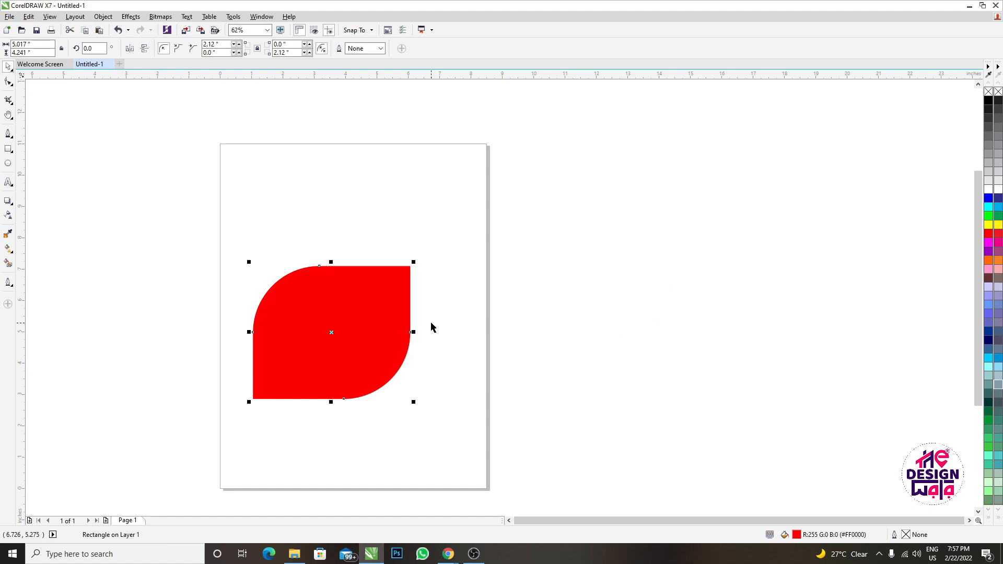
key("ctrl+z")
key("ctrl+shift+z")
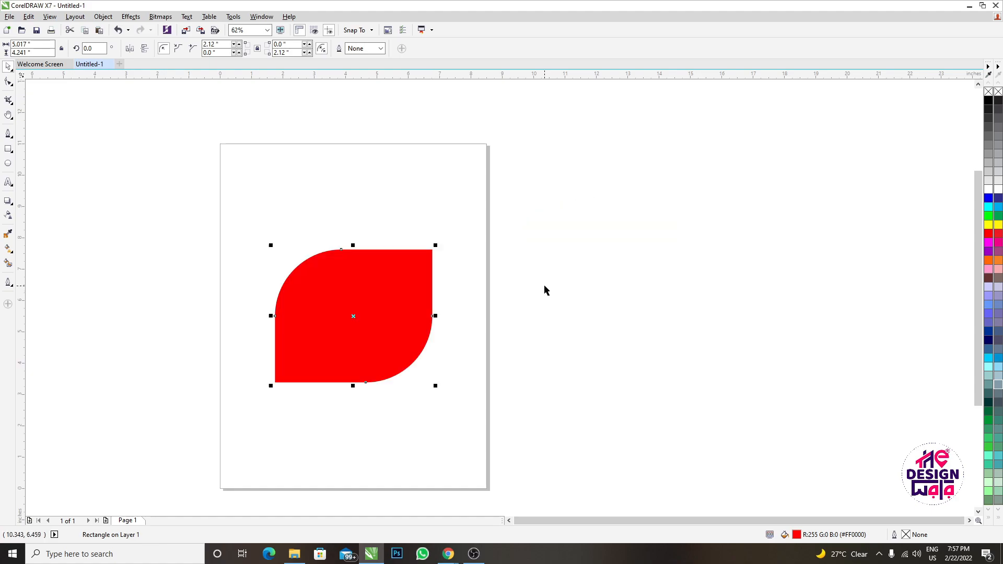
key("ctrl+z")
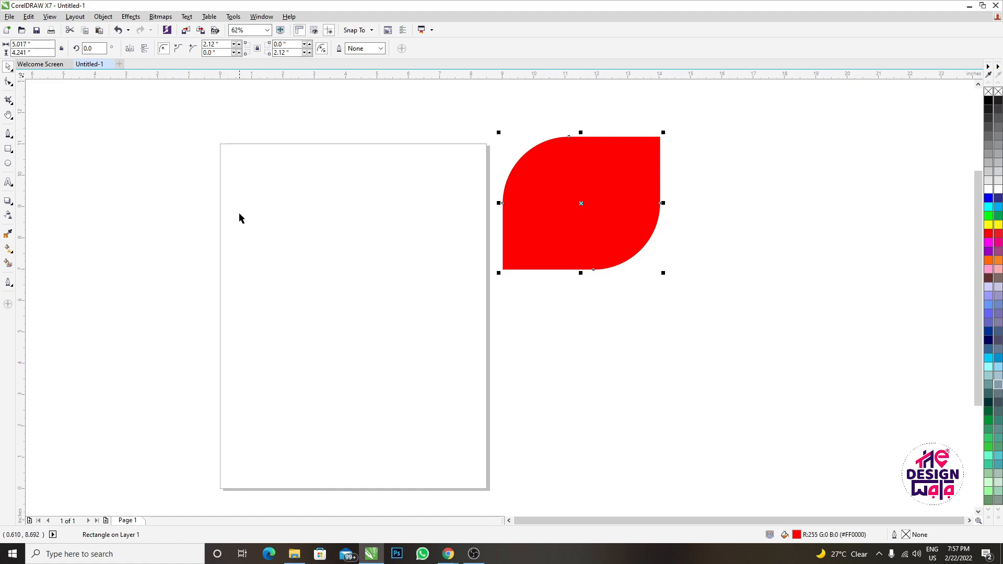
Try centering a newly drawn rectangle of about 2.7 × 3.3 inches on the page, and delete it.
left_click(9, 149)
left_click_drag(87, 145, 173, 249)
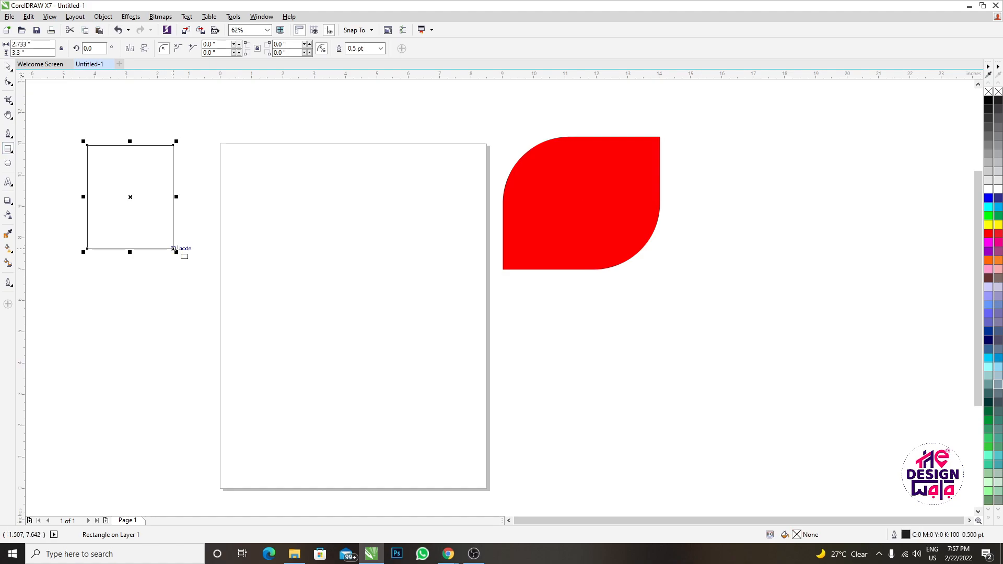
key("p")
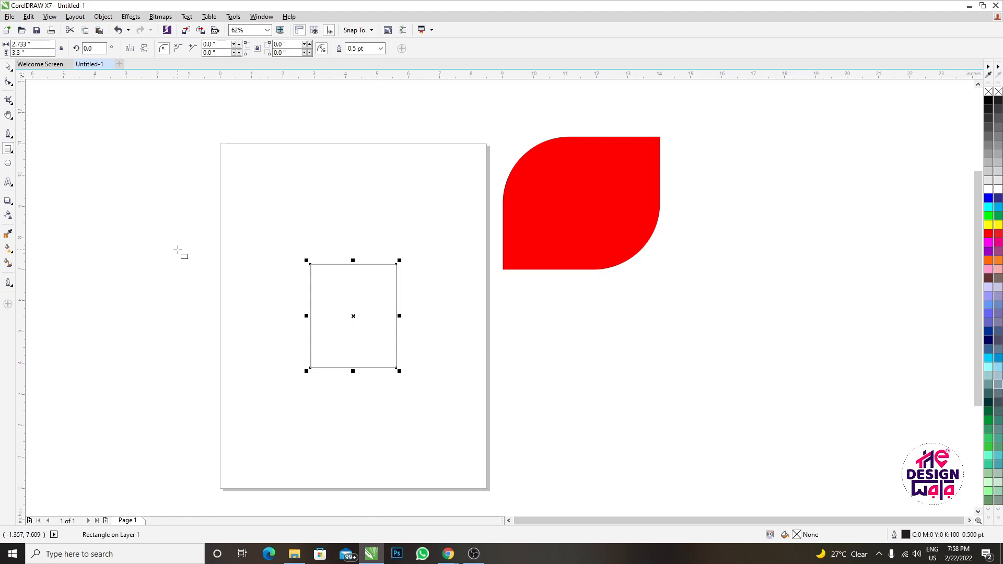
key("Delete")
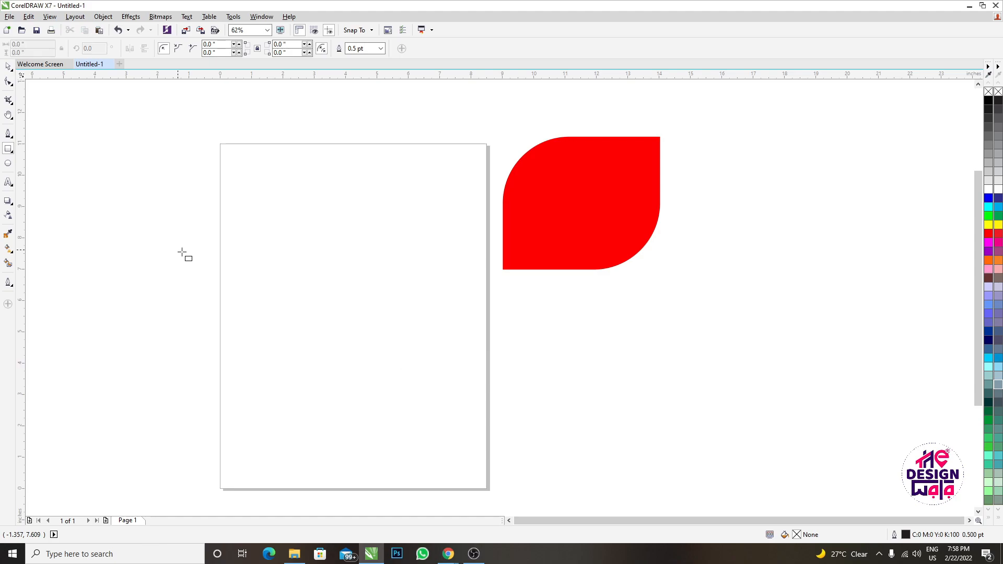
left_click_drag(555, 190, 571, 187)
key("space")
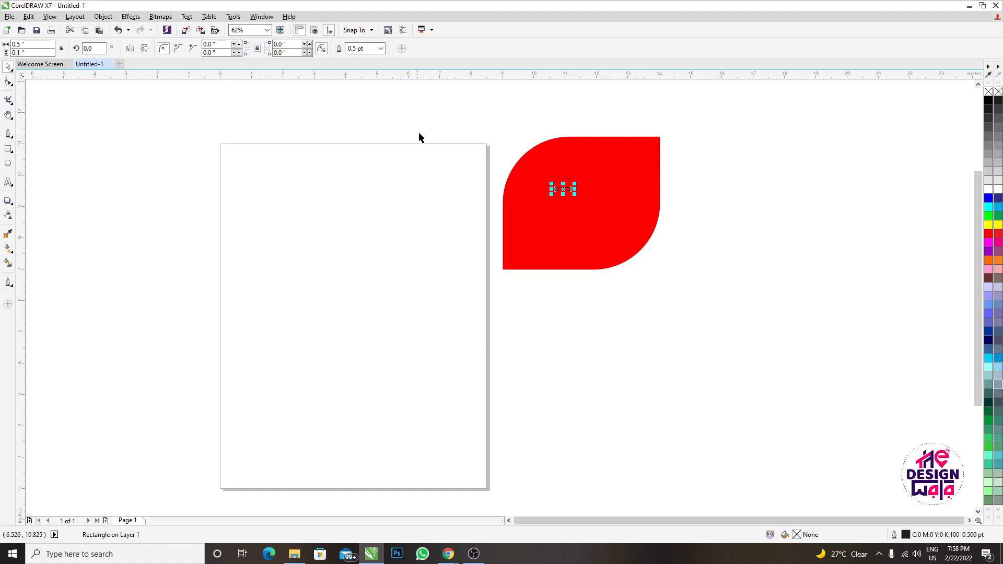
key("Delete")
Move the red leaf shape slightly farther from the page, and center it to the page horizontally and vertically.
left_click_drag(592, 189, 597, 186)
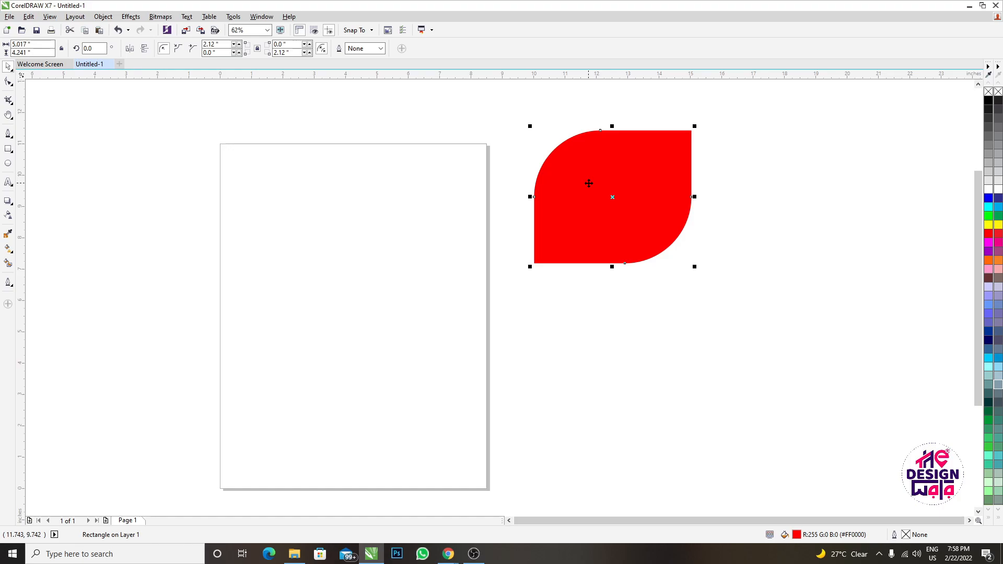
left_click(139, 19)
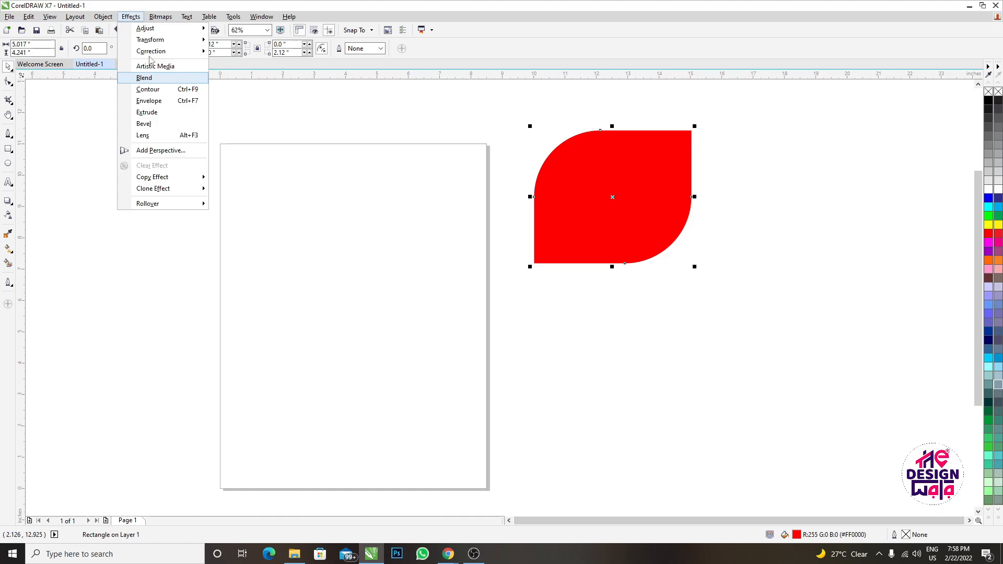
mouse_move(103, 16)
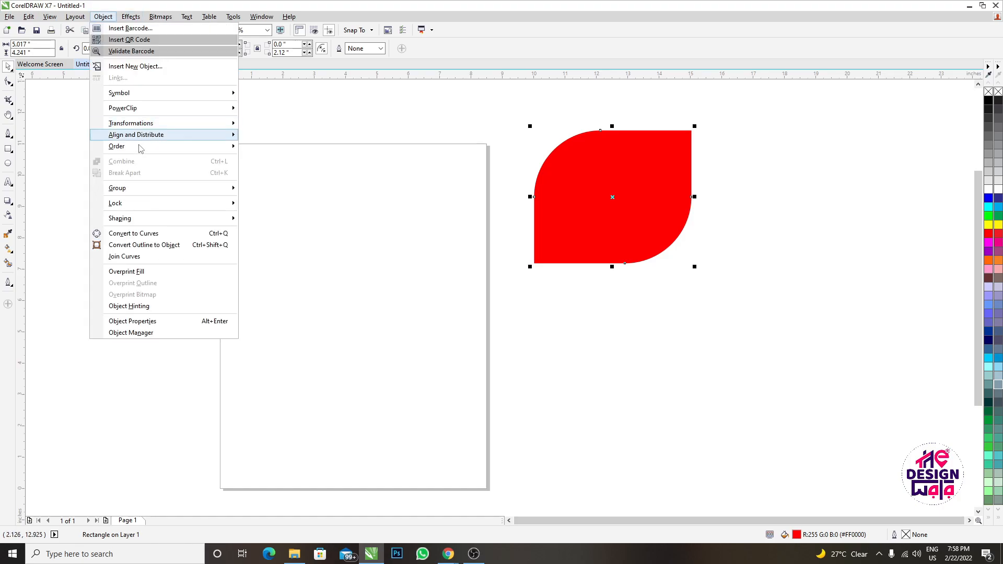
mouse_move(140, 141)
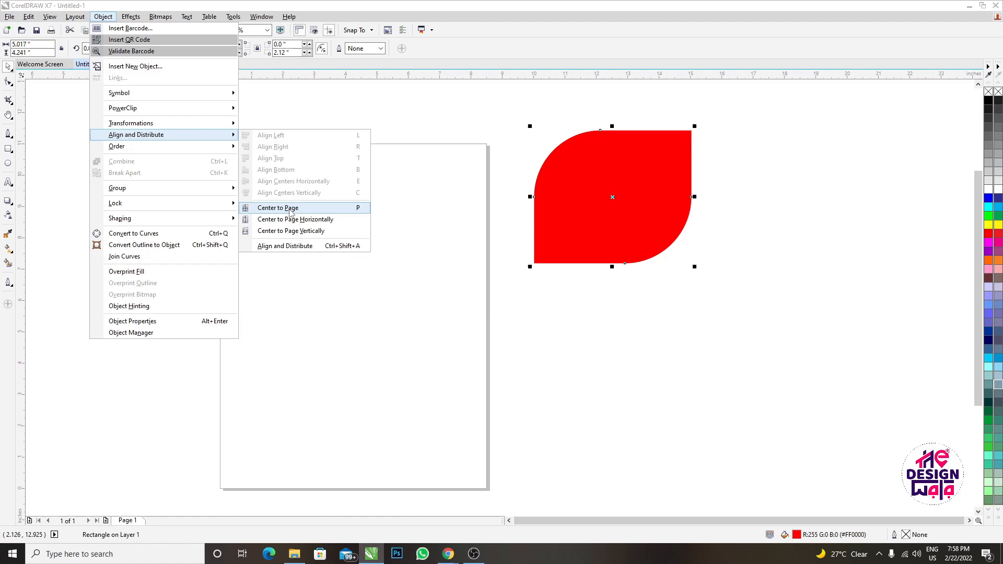
left_click(337, 225)
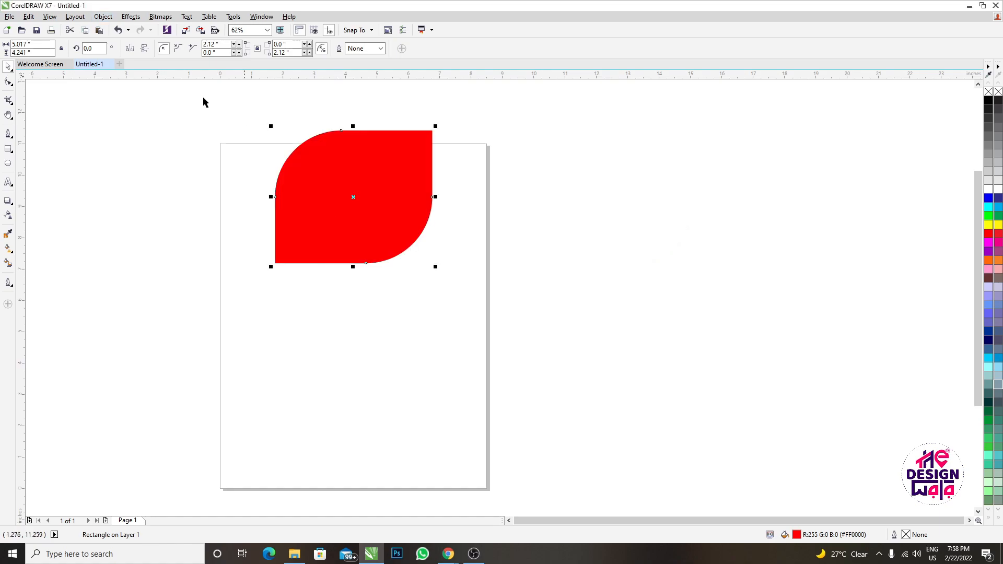
left_click(103, 17)
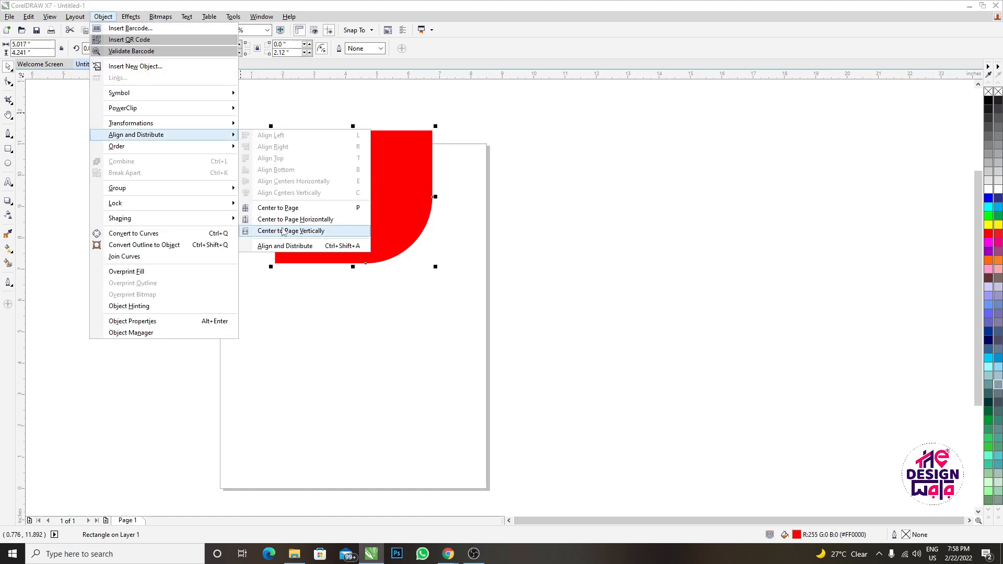
left_click(282, 231)
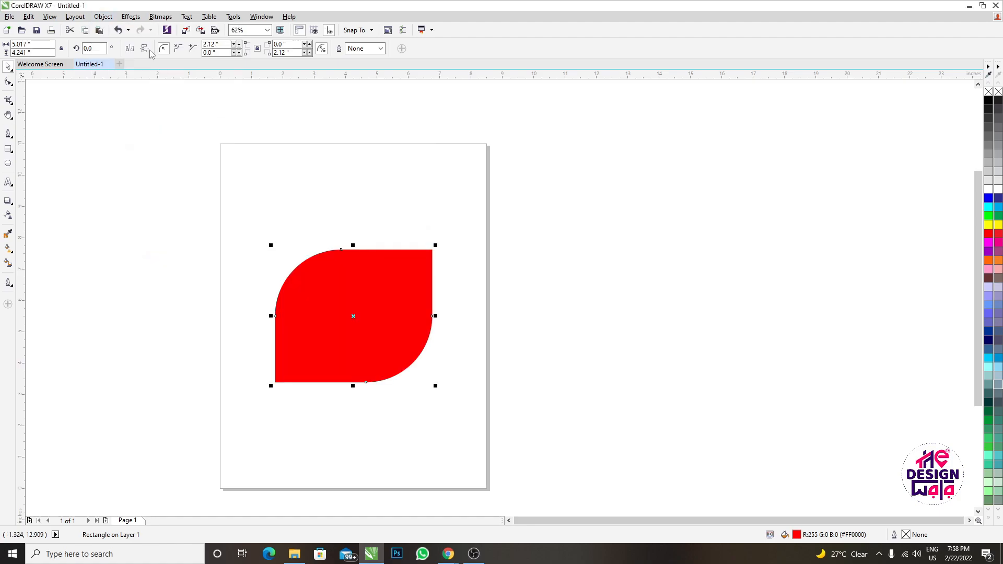
Enlarge the red leaf shape around its center to about 8.9 × 7.5 inches, and clear it from the page.
left_click(102, 17)
mouse_move(173, 135)
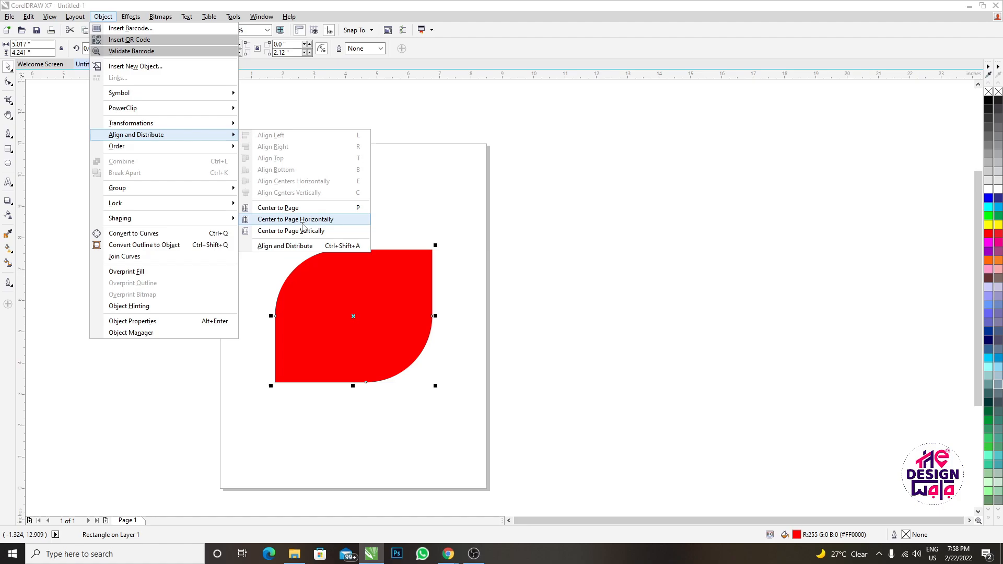
left_click(322, 254)
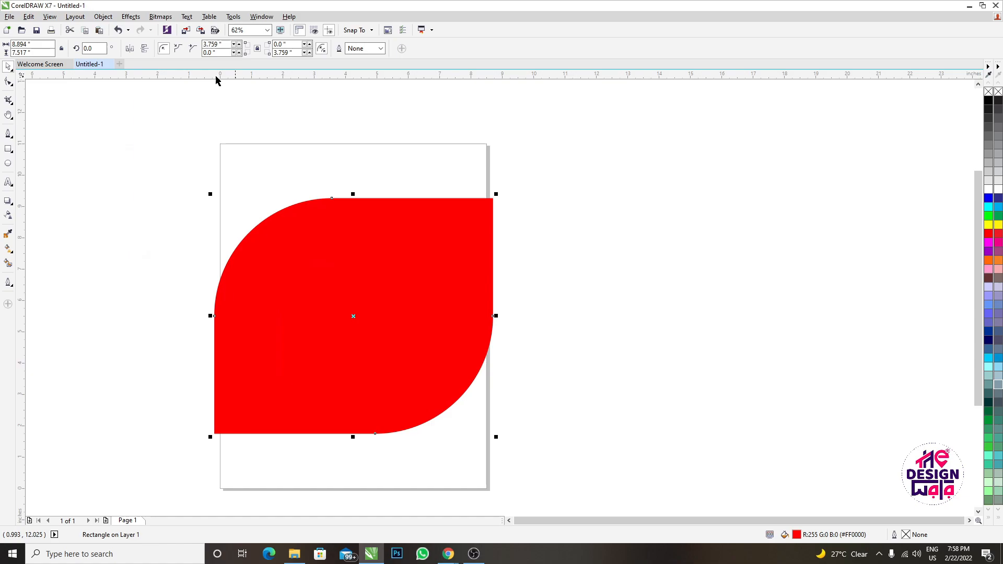
left_click(103, 16)
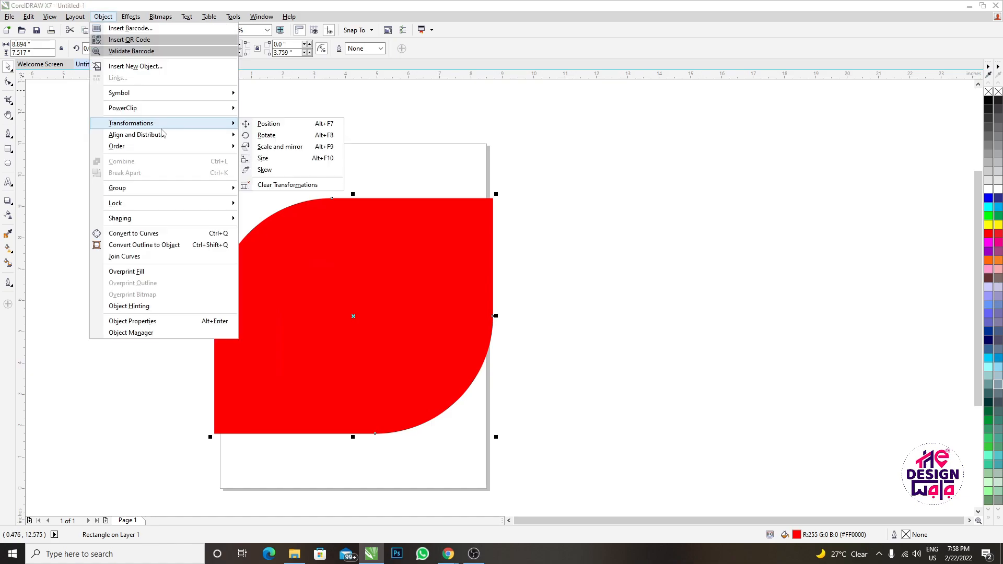
mouse_move(176, 139)
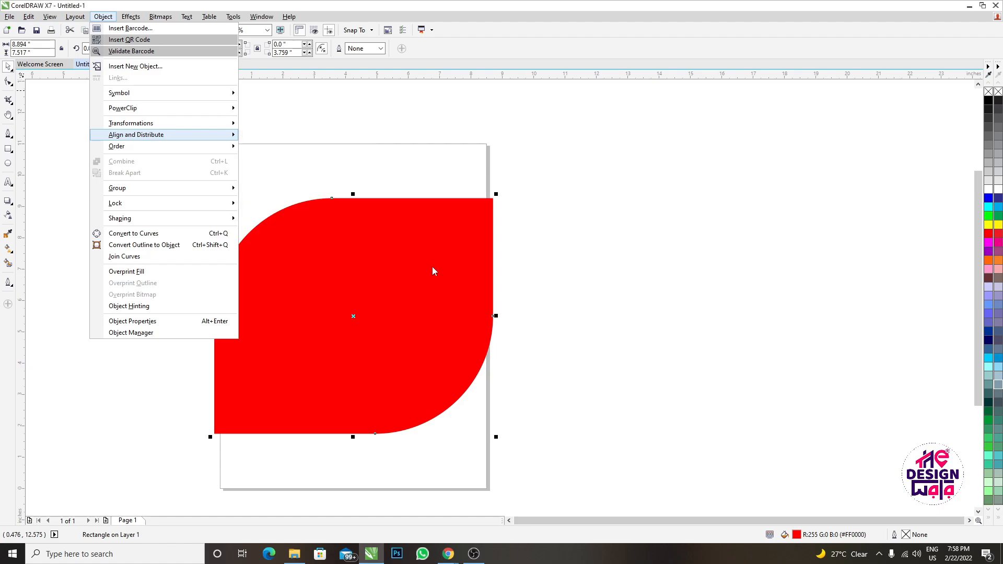
left_click_drag(496, 195, 419, 259)
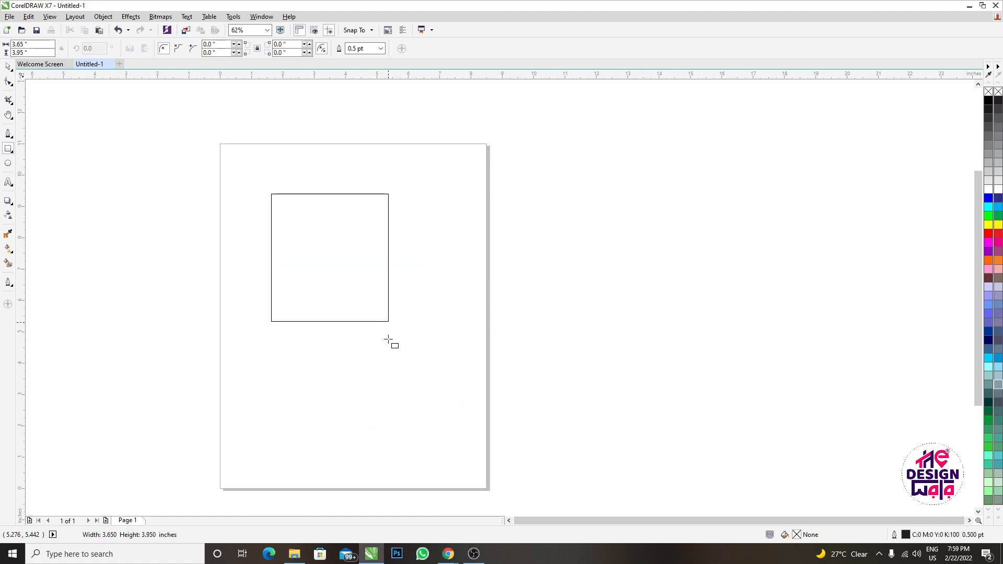
Draw a rectangle about 5.4 × 5.7 inches on the page and place a copy of about 3.2 × 3.35 inches beside it.
left_click_drag(389, 340, 440, 372)
key("space")
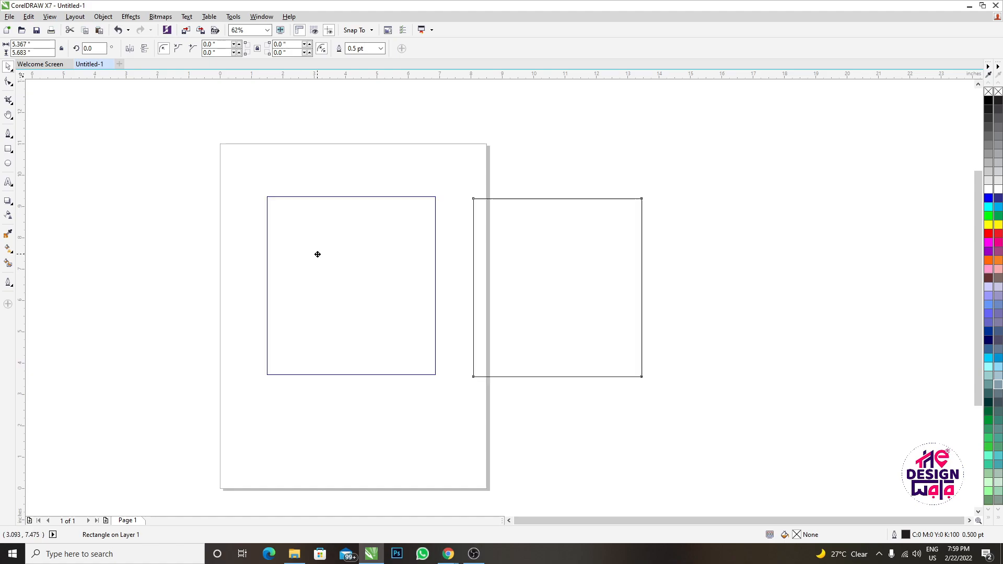
left_click_drag(318, 254, 493, 254)
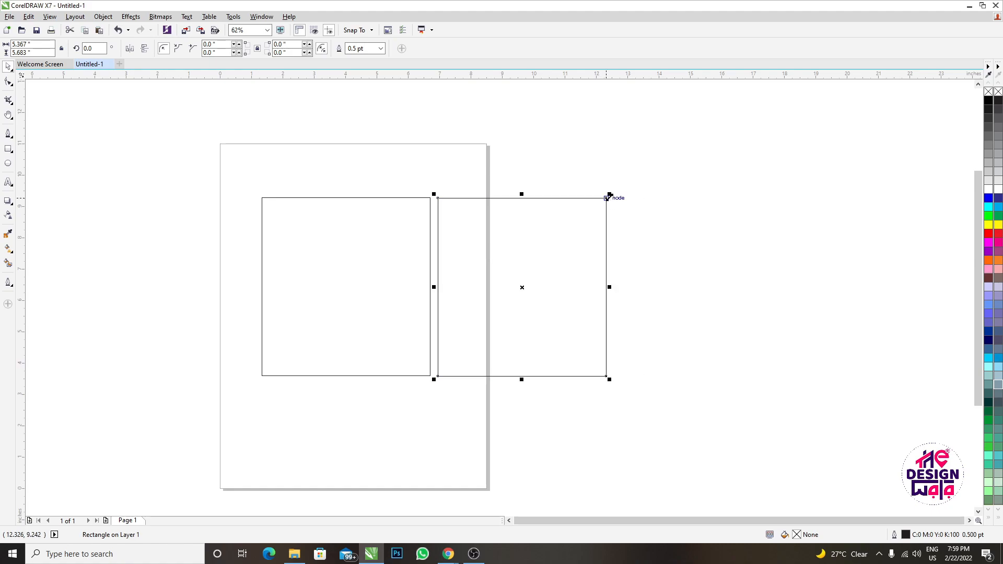
left_click_drag(608, 197, 537, 271)
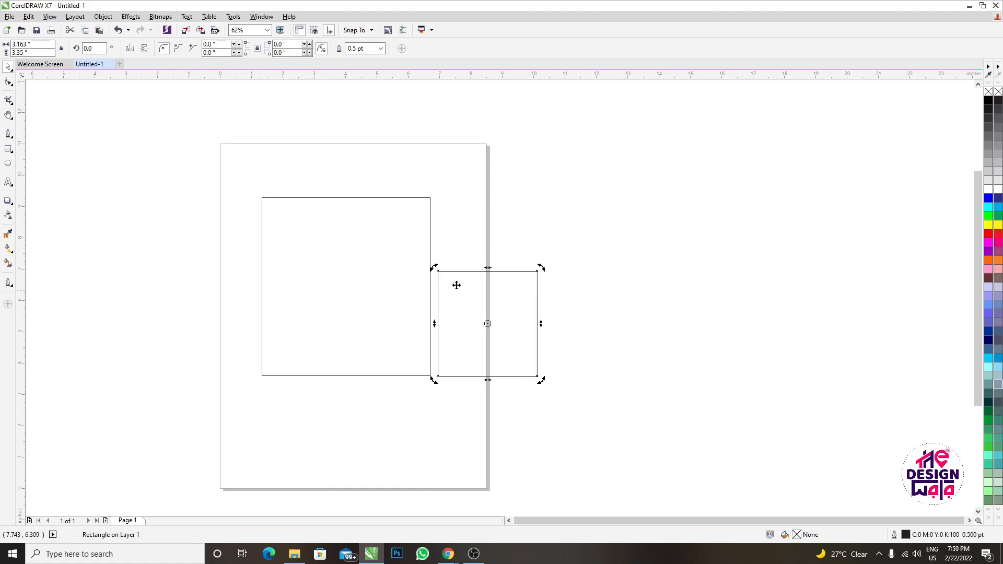
Try aligning the smaller rectangle with the larger one along their top edges.
left_click(413, 249, "shift")
key("t")
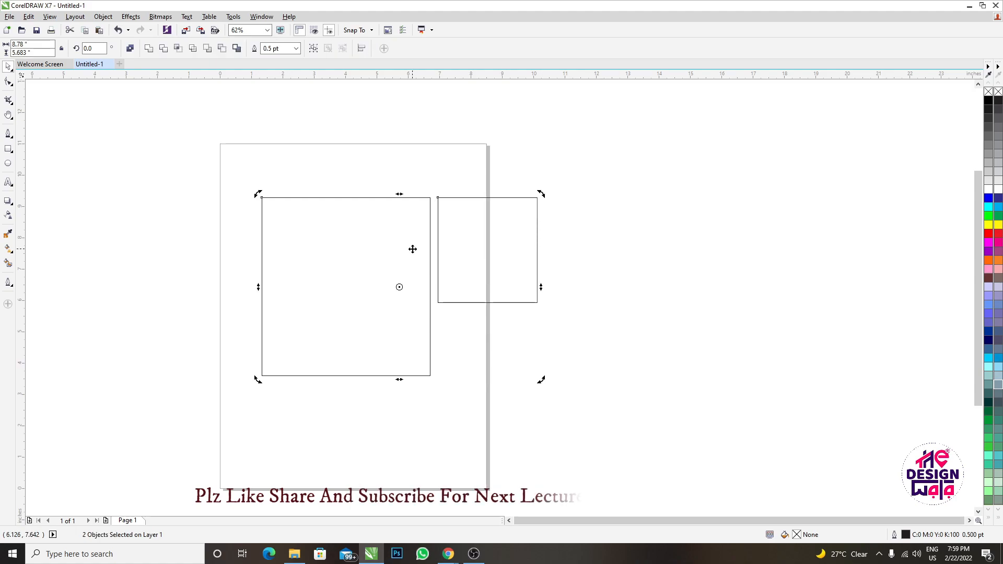
key("ctrl+z")
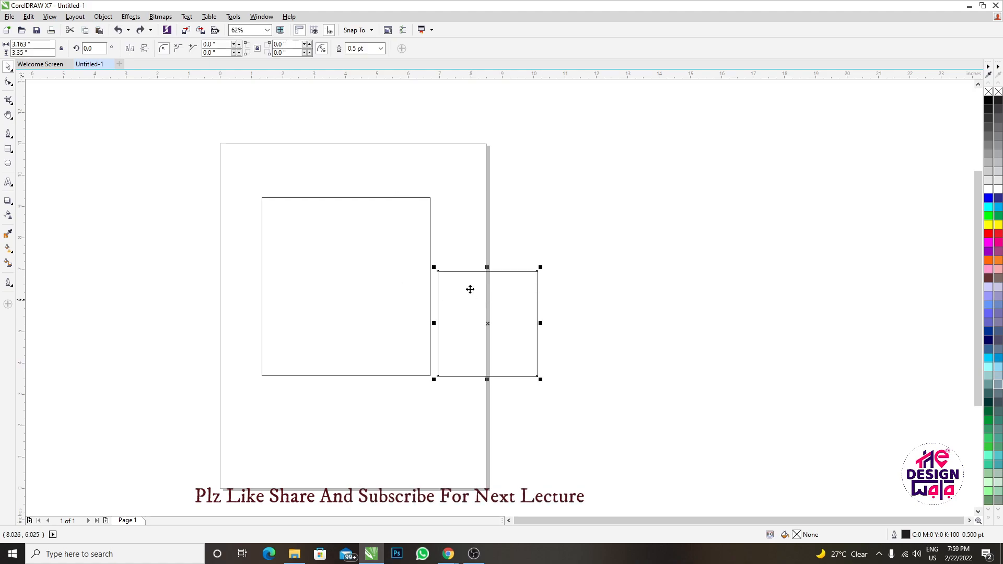
left_click(403, 277, "shift")
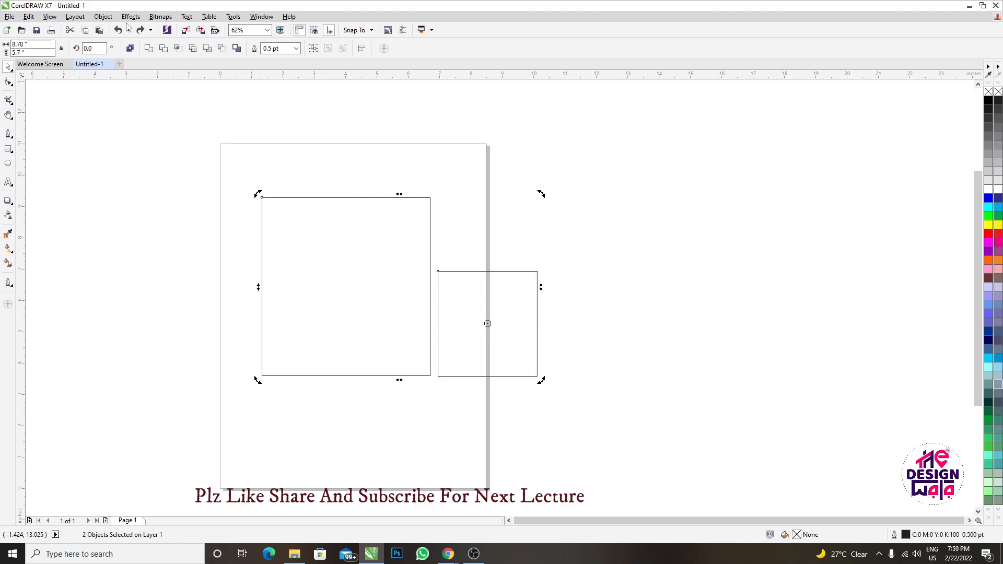
left_click(103, 16)
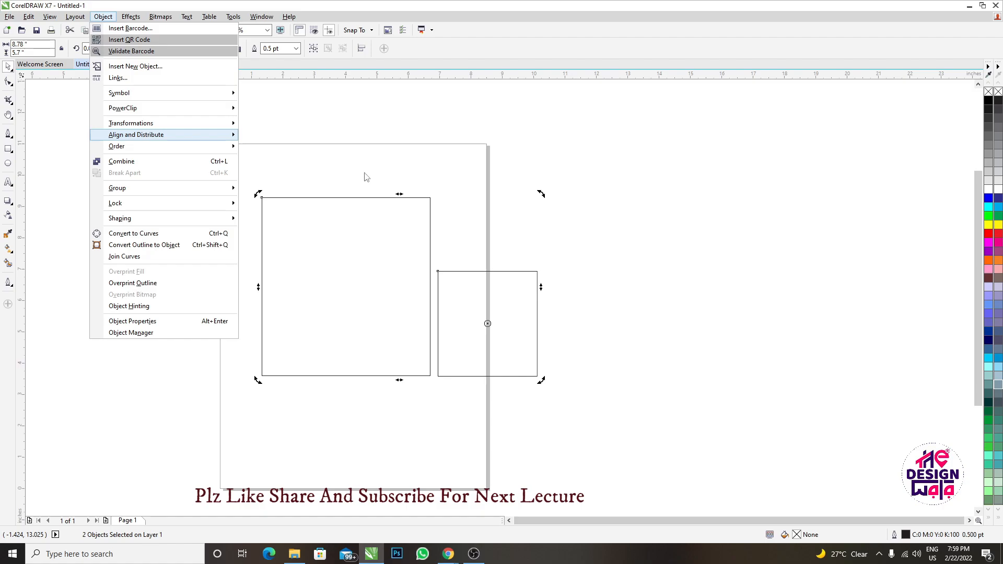
left_click(309, 264)
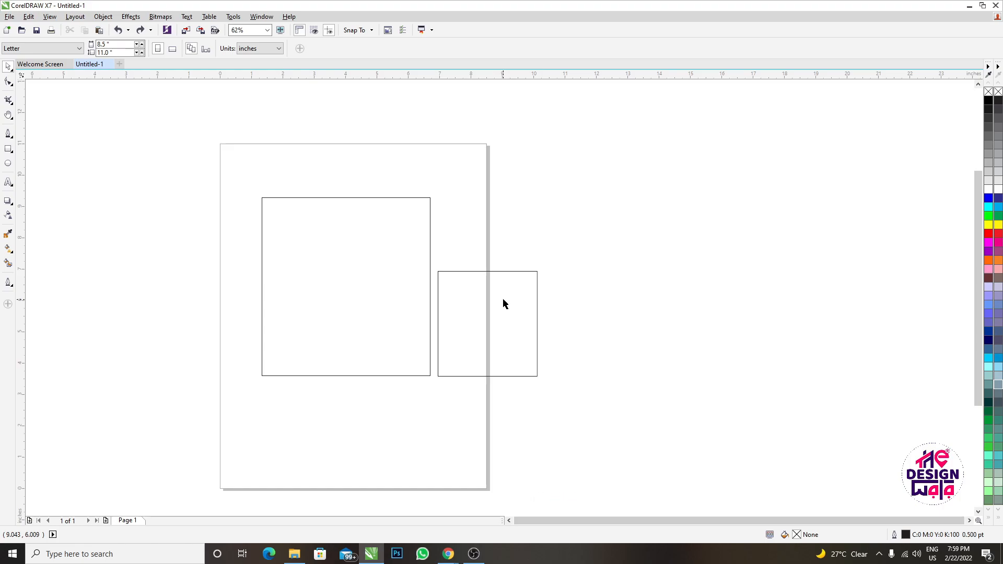
Select both rectangles and align the smaller one to the larger one's top edge, followed by its bottom edge.
key("ctrl+a")
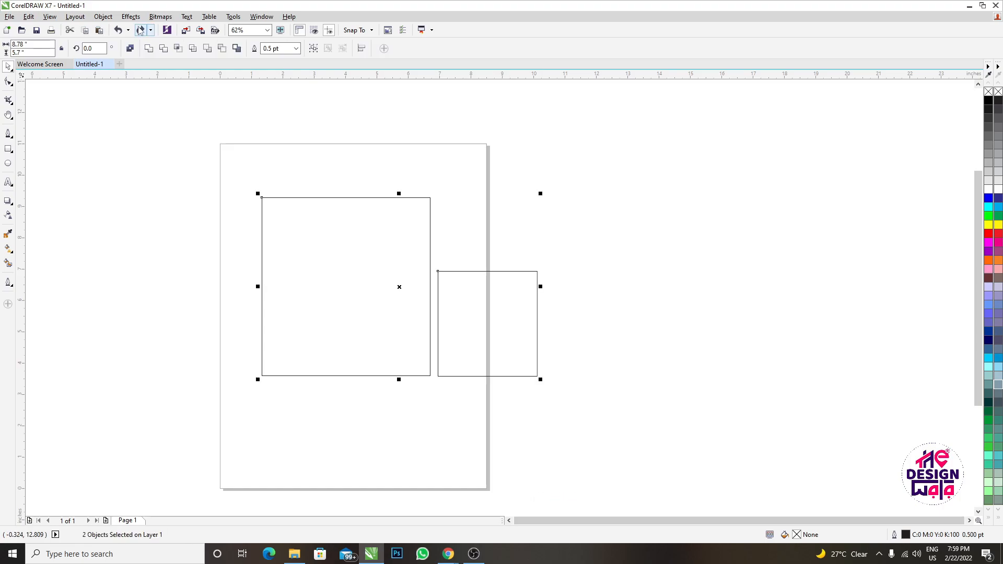
left_click(103, 16)
mouse_move(235, 137)
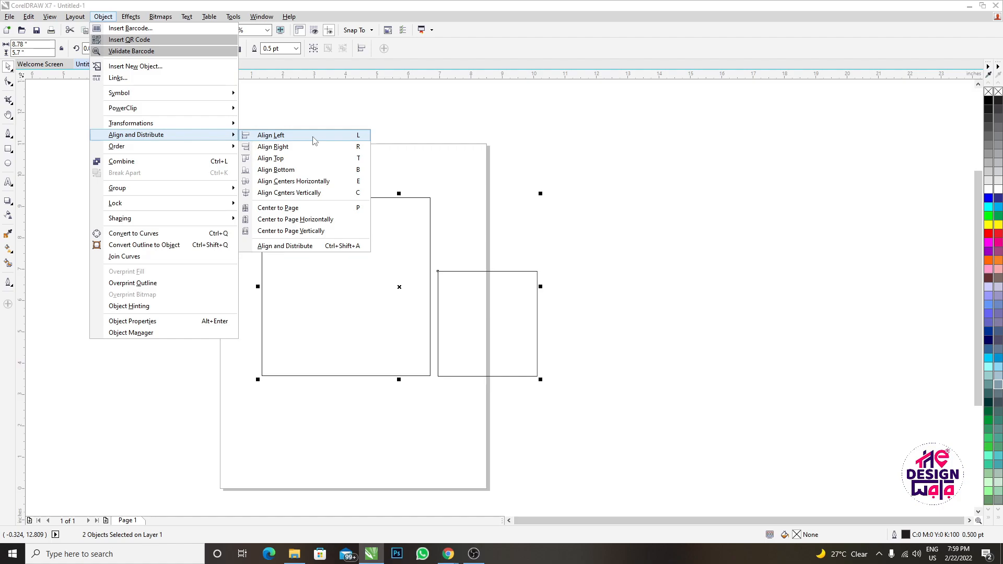
key("t")
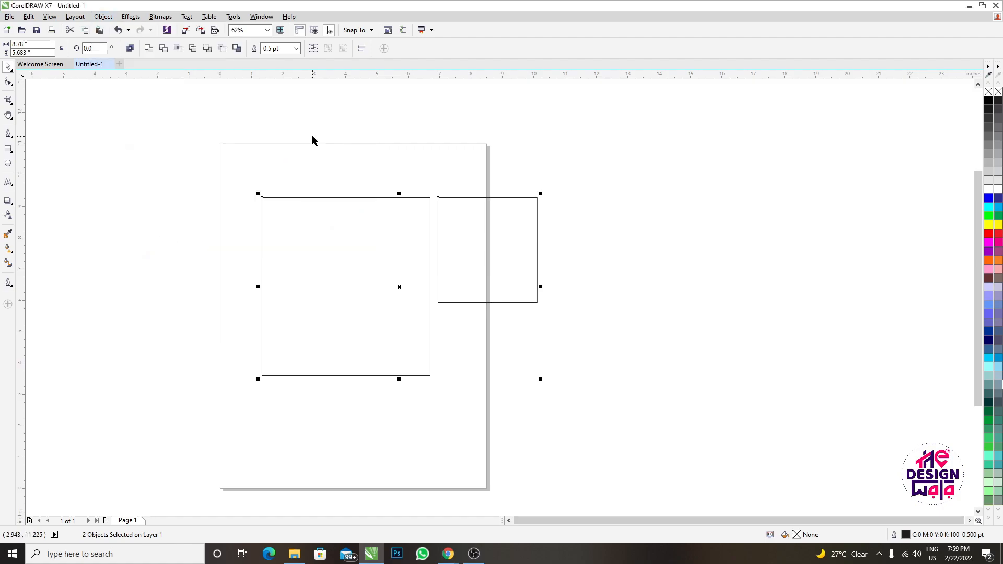
key("b")
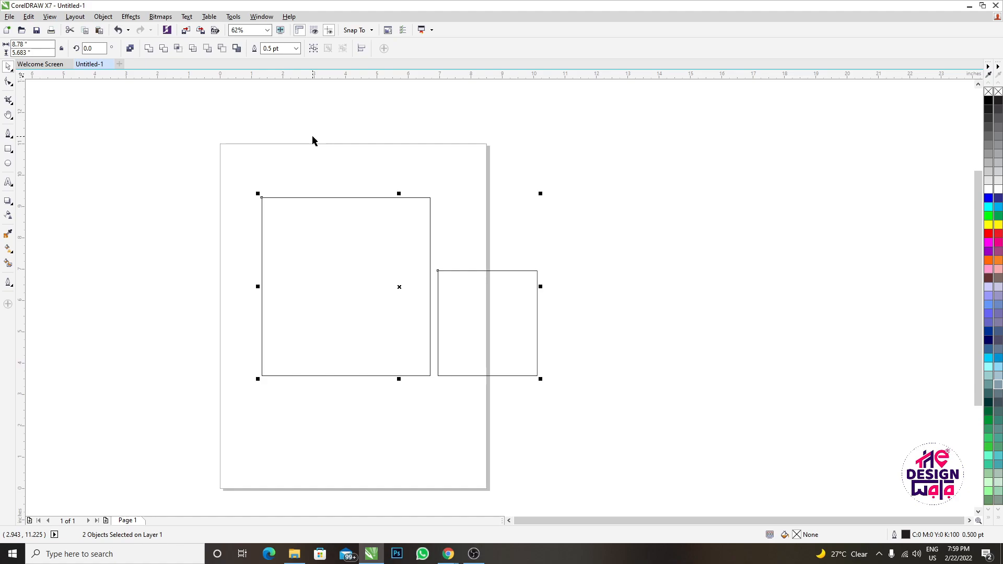
Align the two rectangles by their vertical centers and top edges, followed by their left and finally right edges.
key("c")
key("t")
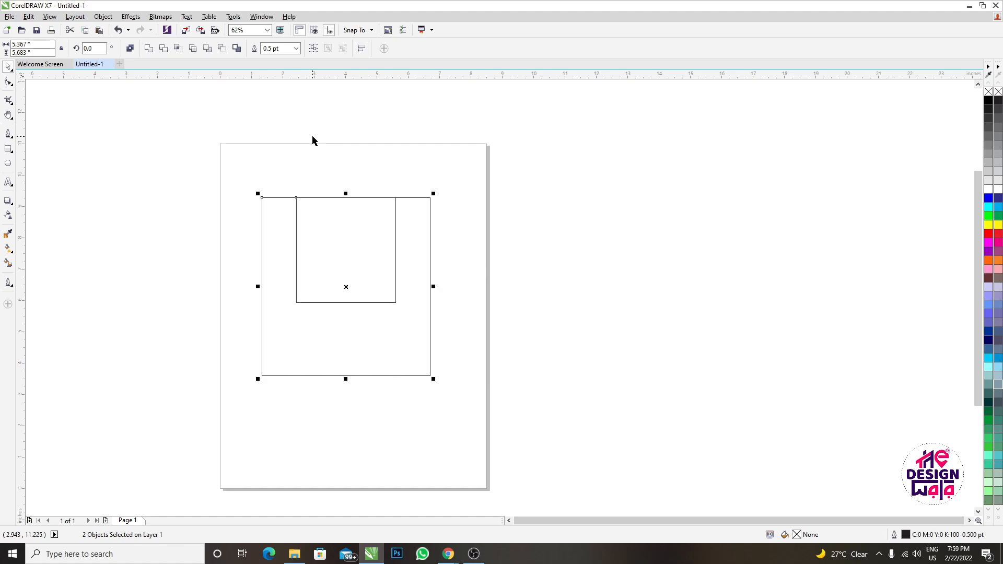
key("l")
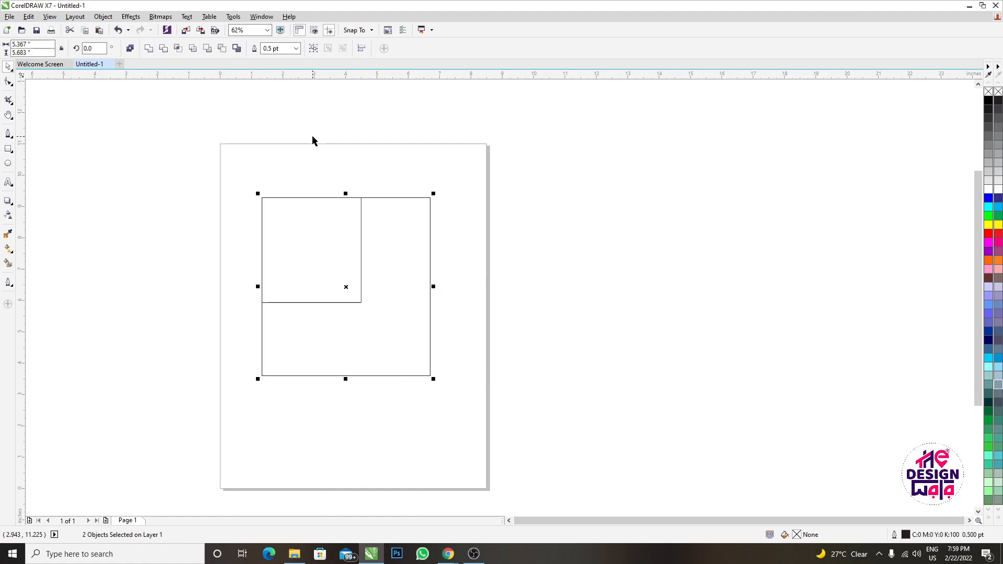
key("r")
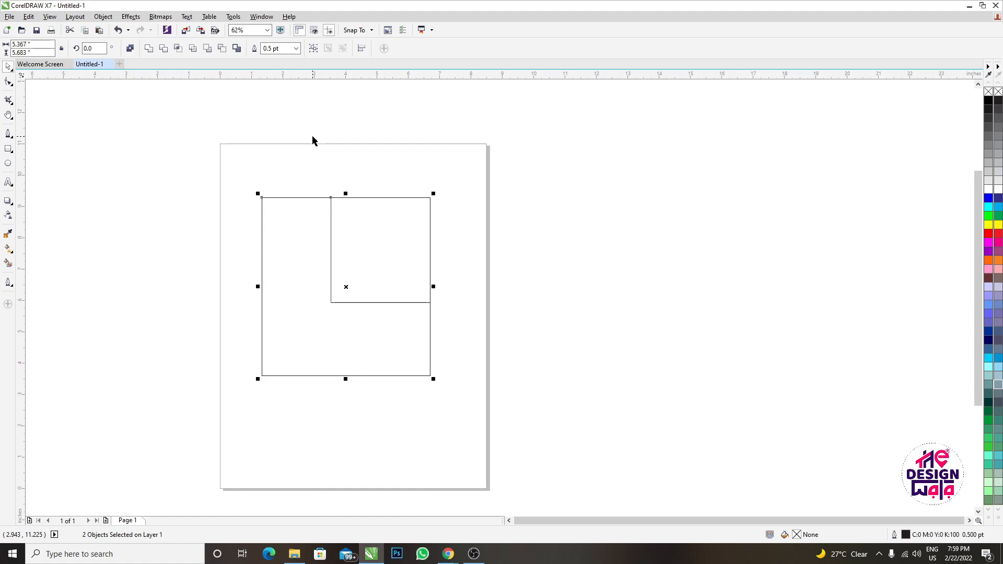
Send the copied rectangle that overlaps the page's upper right edge to the back of the page.
left_click(105, 17)
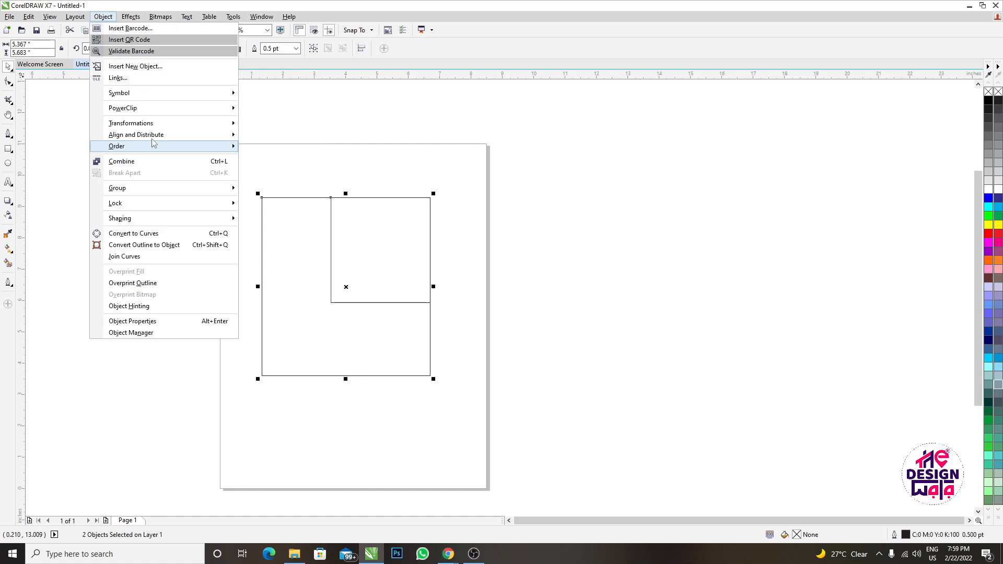
mouse_move(155, 139)
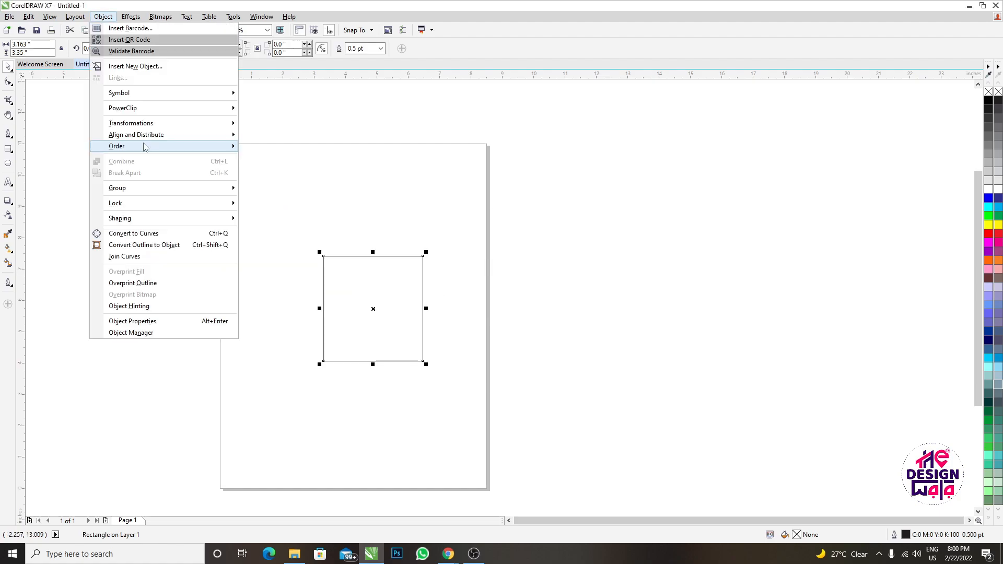
mouse_move(145, 147)
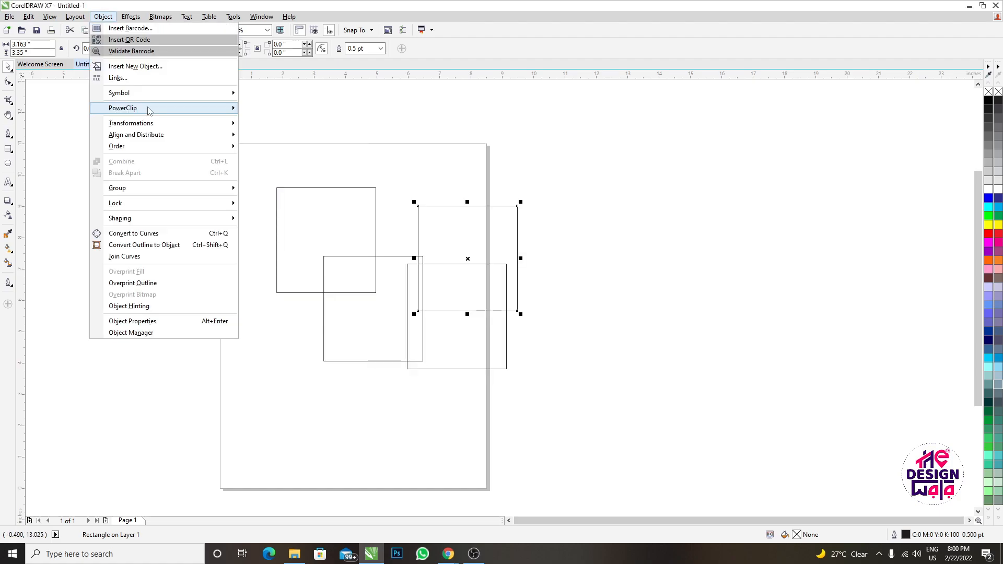
mouse_move(156, 146)
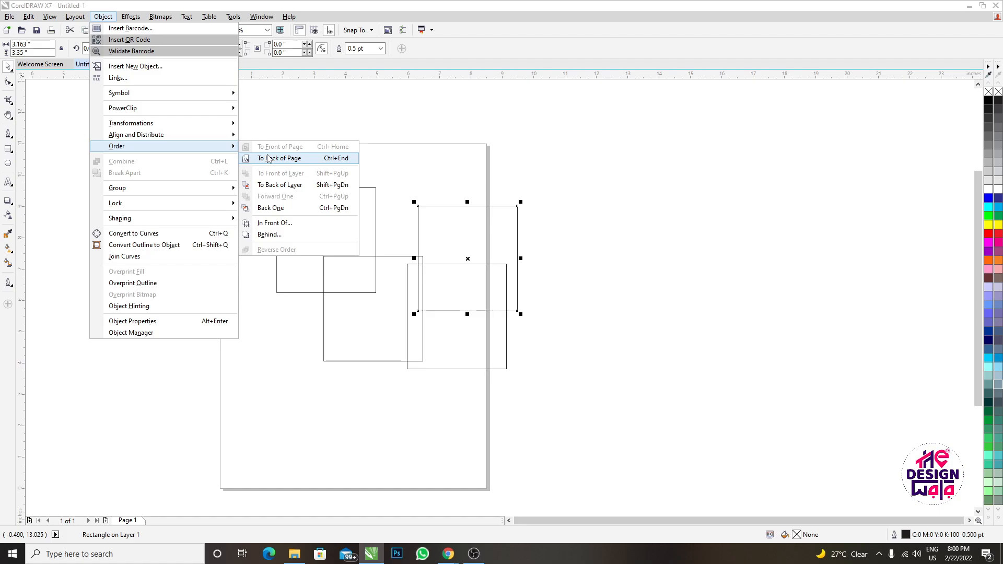
left_click(269, 158)
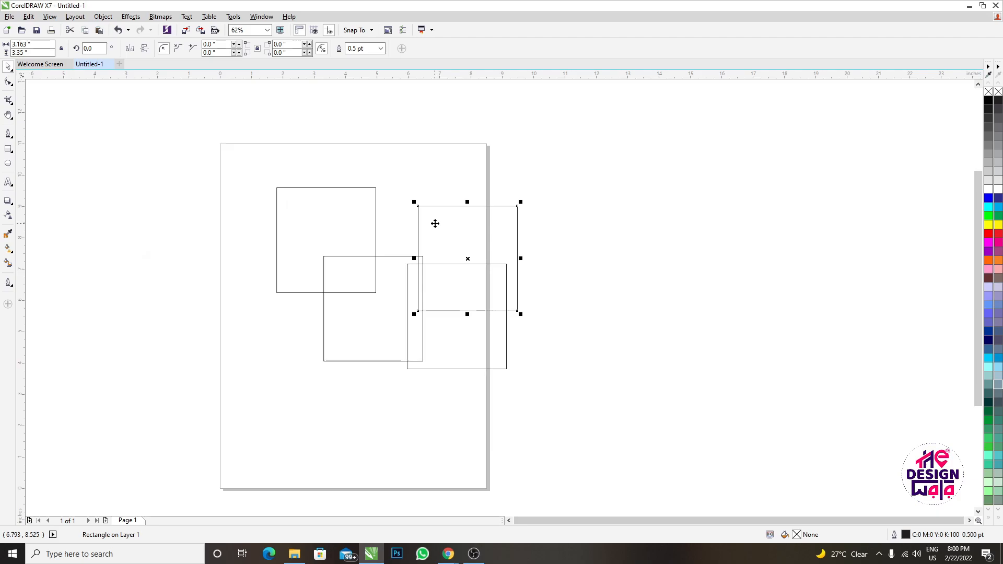
left_click(435, 224)
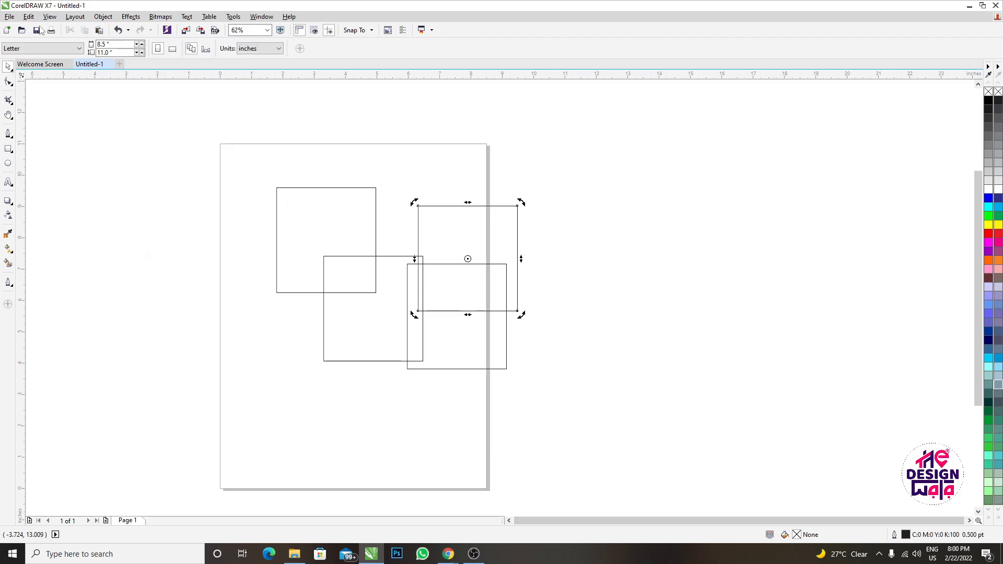
left_click(29, 17)
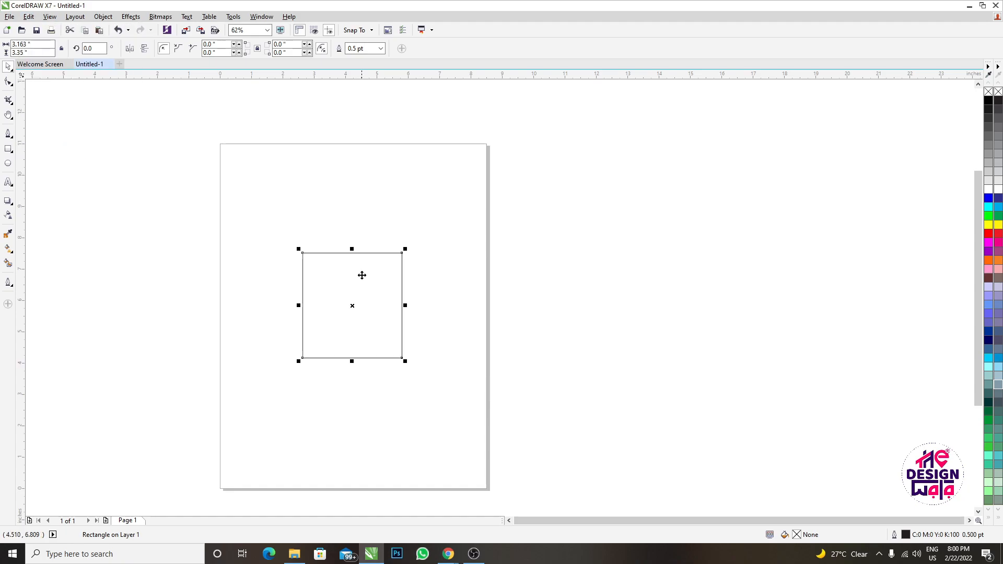
Add an enlarged concentric copy of the rectangle, about 7.4 × 7.9 inches, and move the small rectangle off the page beside it.
left_click_drag(362, 276, 364, 286)
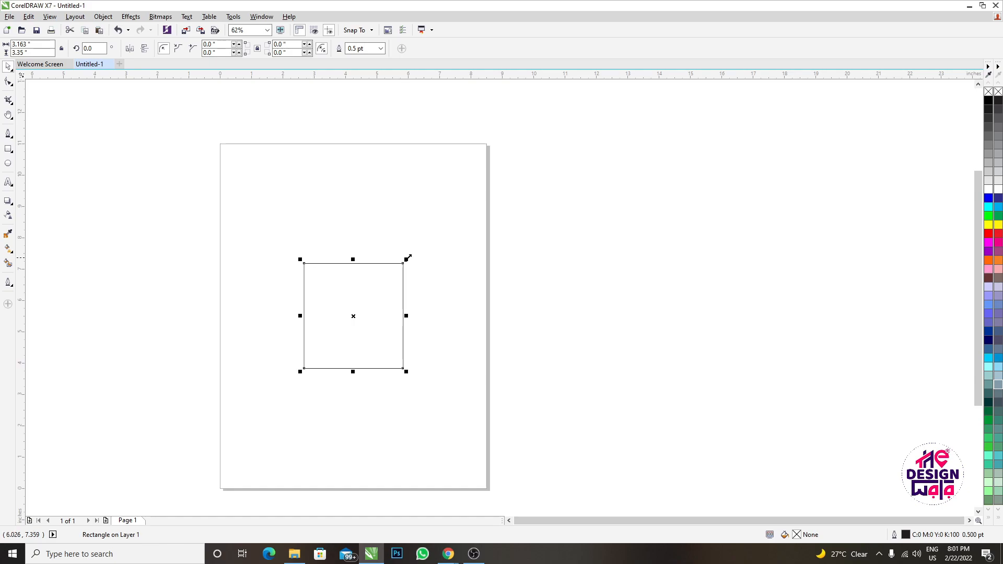
left_click_drag(408, 258, 604, 328)
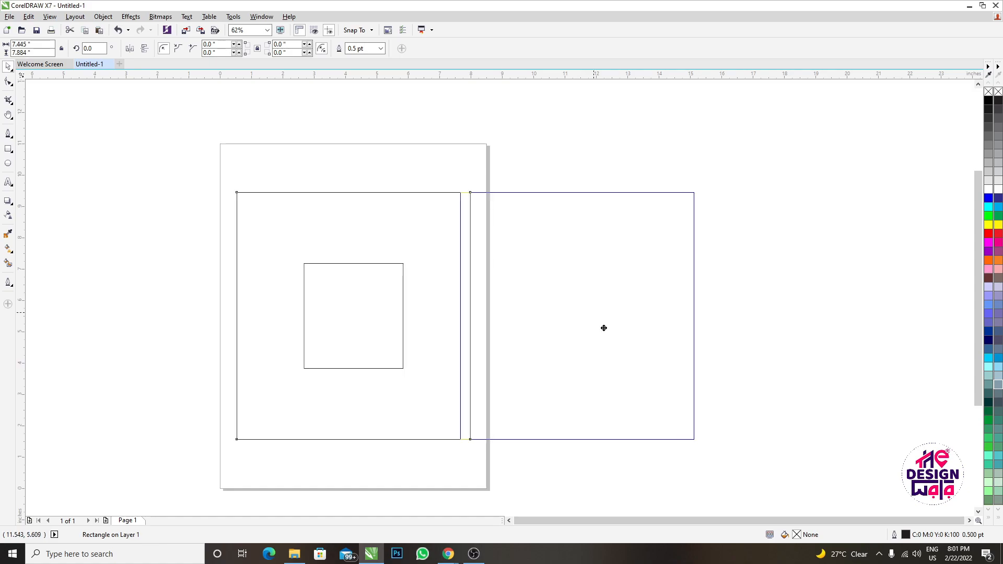
key("ctrl+z")
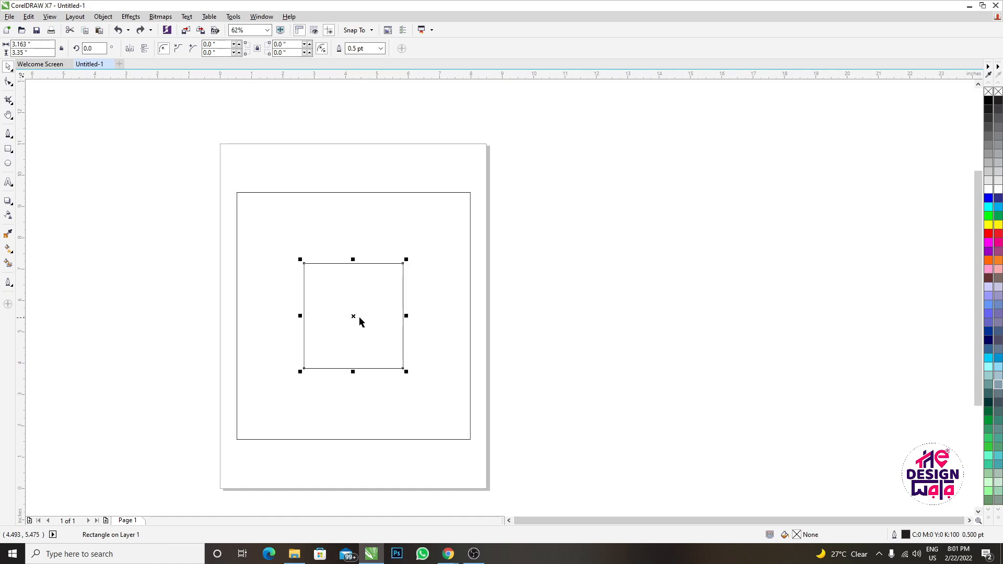
key("ctrl+shift+z")
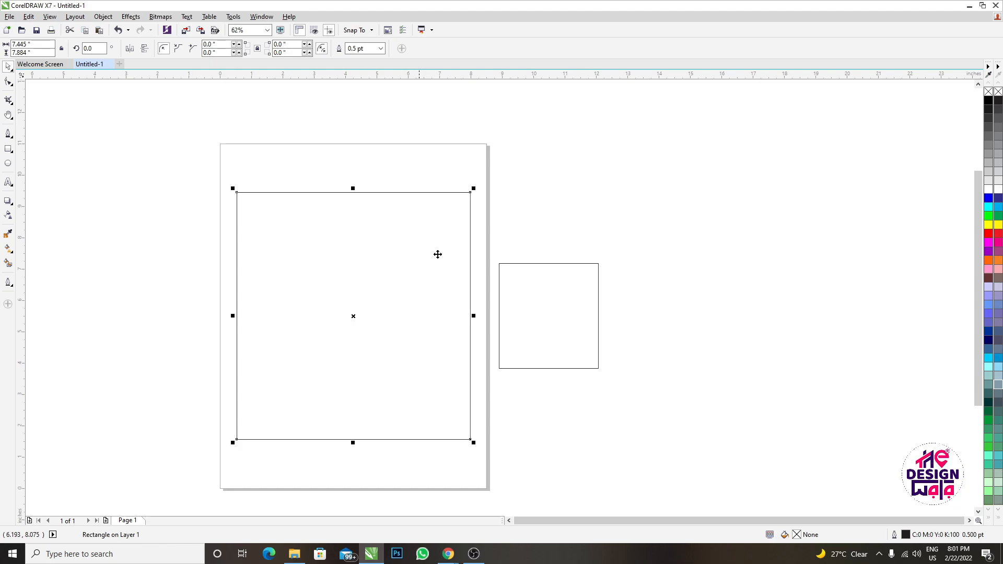
Select both rectangles and align the larger one to the smaller one's top edge, followed by its right edge.
left_click(558, 294, "shift")
key("t")
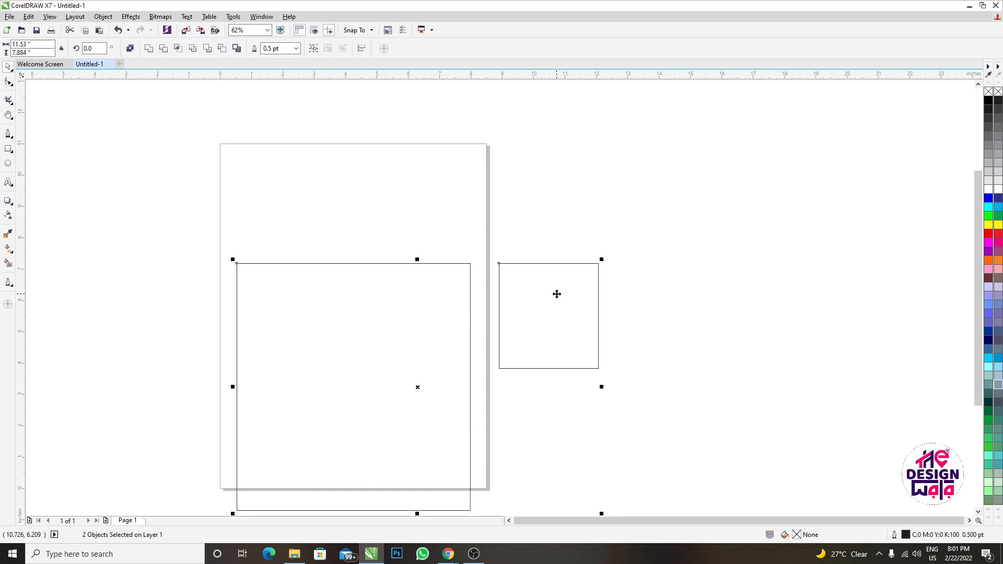
key("r")
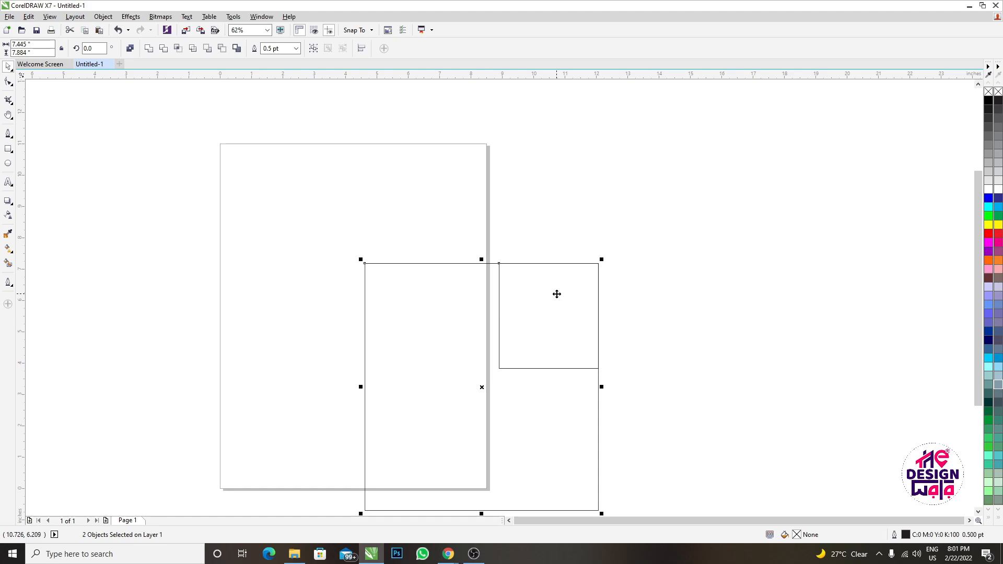
Keep only the large rectangle on the page and place a copy of about 4.2 × 4.5 inches overlapping its right edge.
left_click_drag(452, 259, 701, 445)
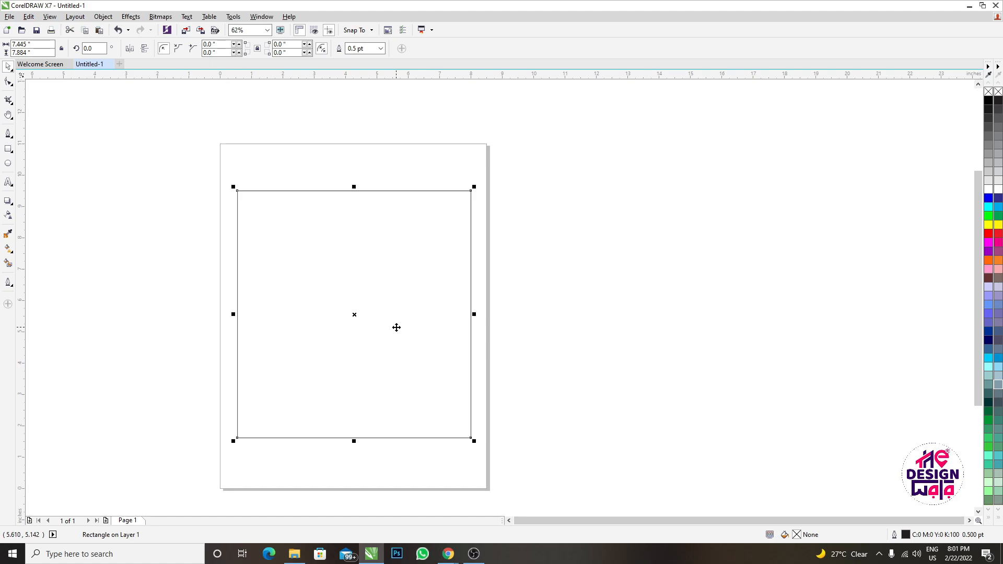
key("ctrl+i")
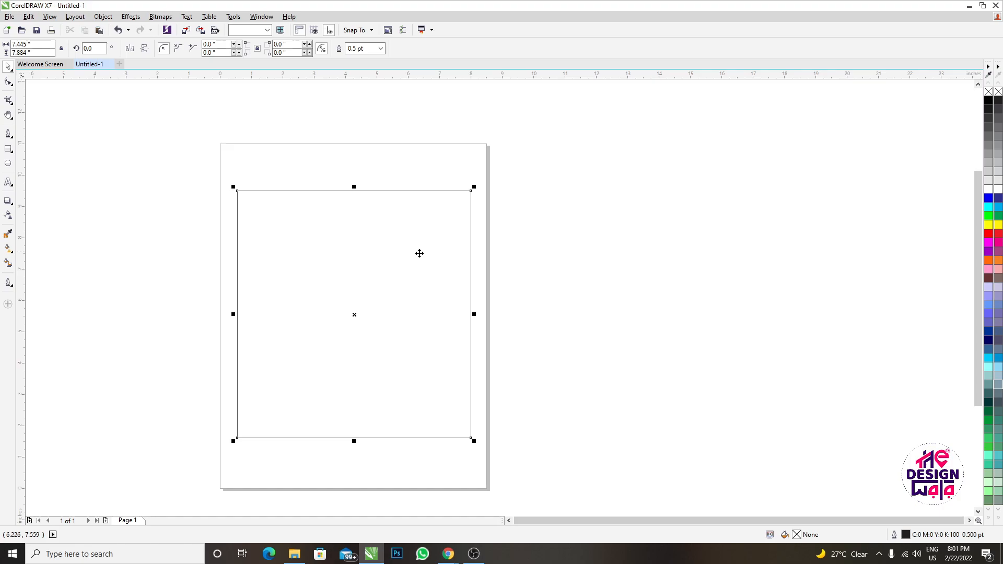
left_click(103, 16)
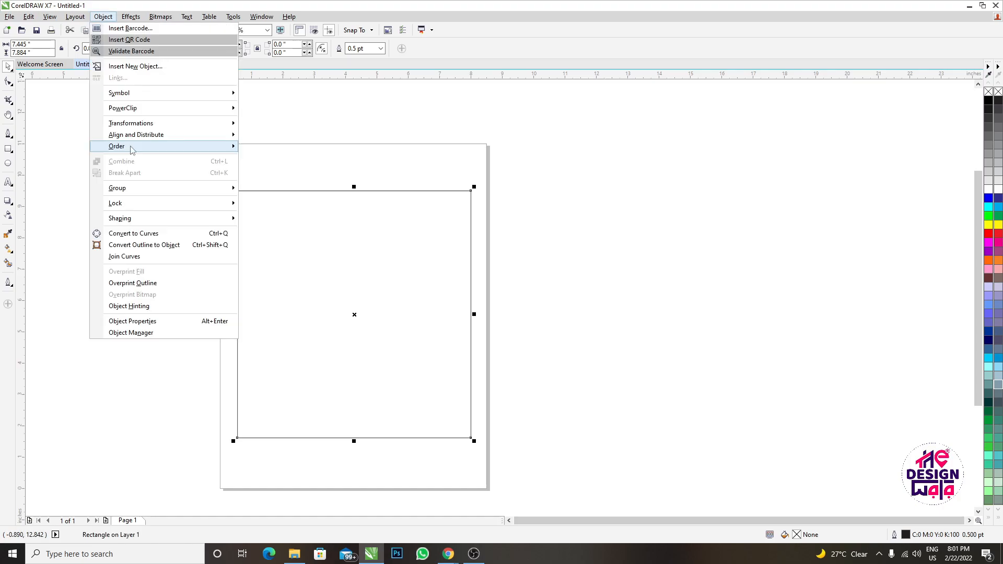
key("Escape")
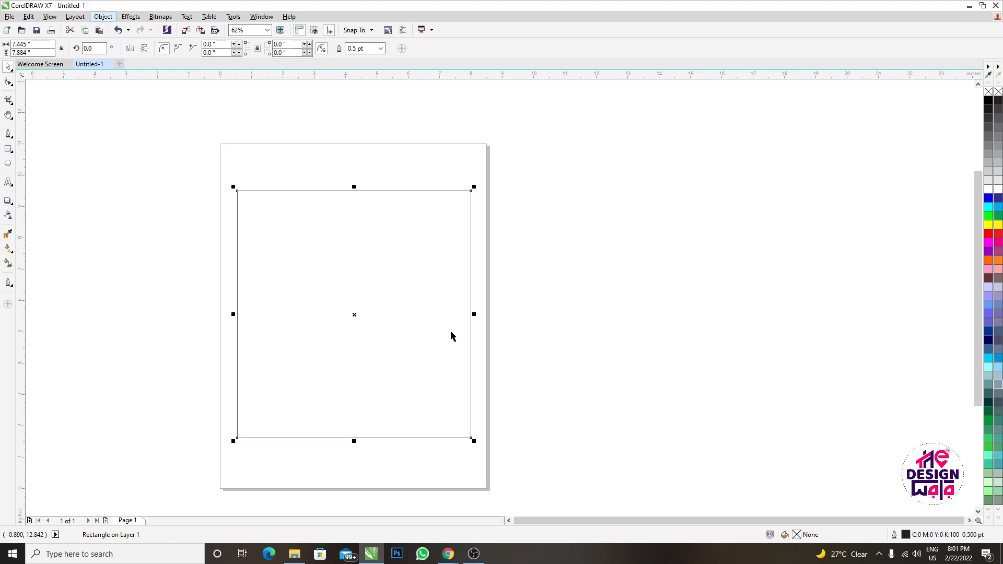
left_click_drag(284, 335, 465, 300)
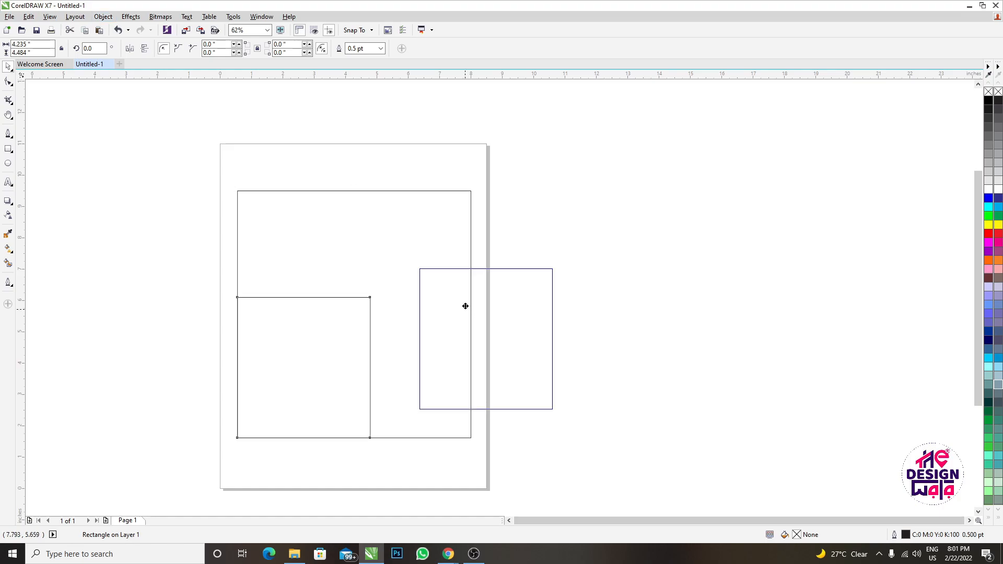
Combine the two overlapping rectangles into a single curve and move it to show they act as one object.
left_click(103, 16)
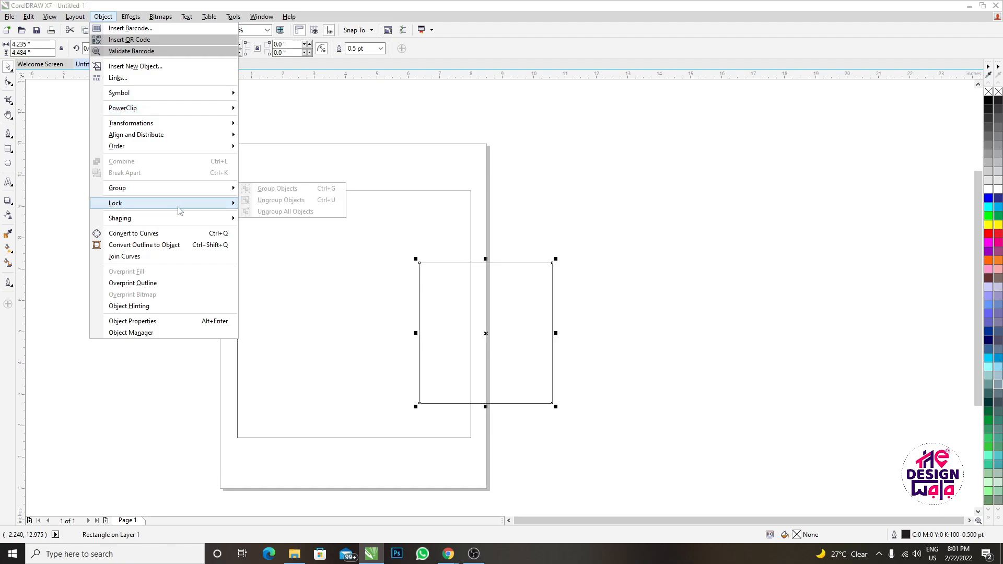
left_click(419, 297)
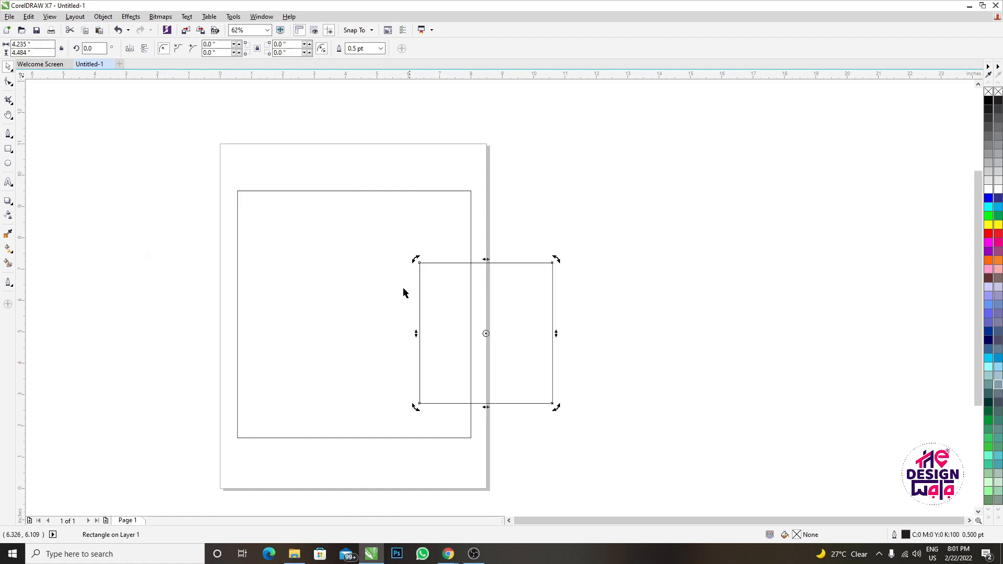
key("ctrl+a")
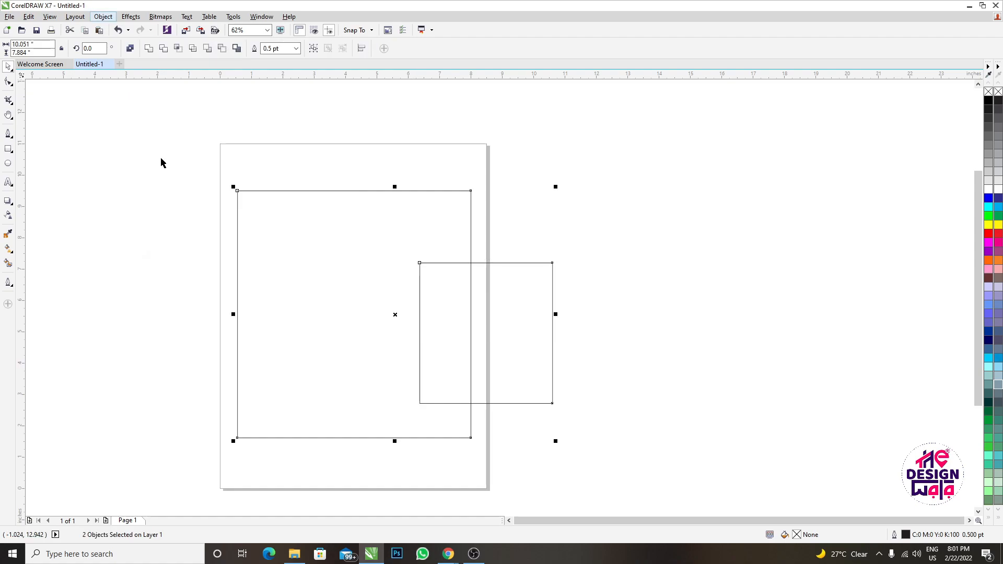
key("ctrl+l")
left_click_drag(512, 303, 560, 284)
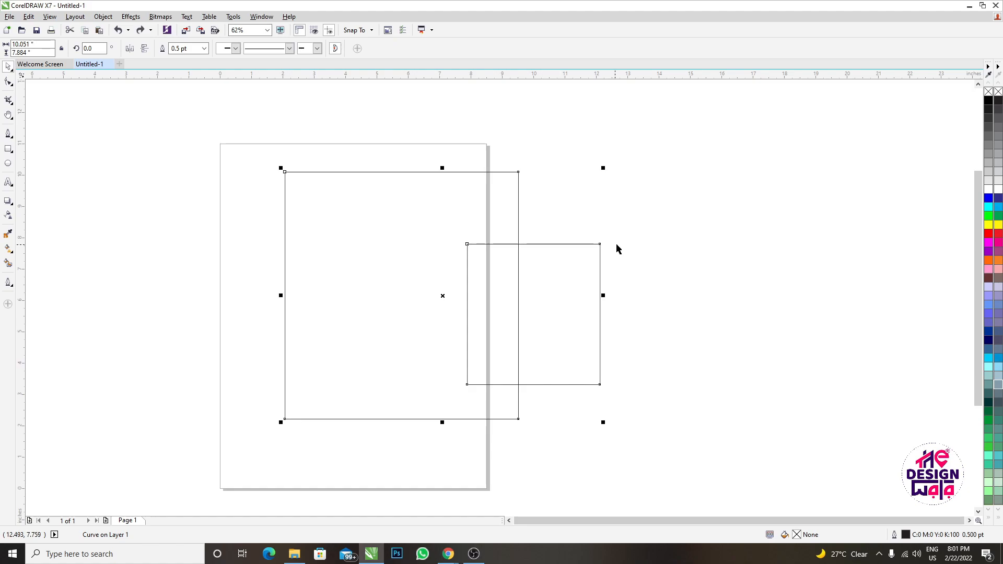
key("ctrl+z")
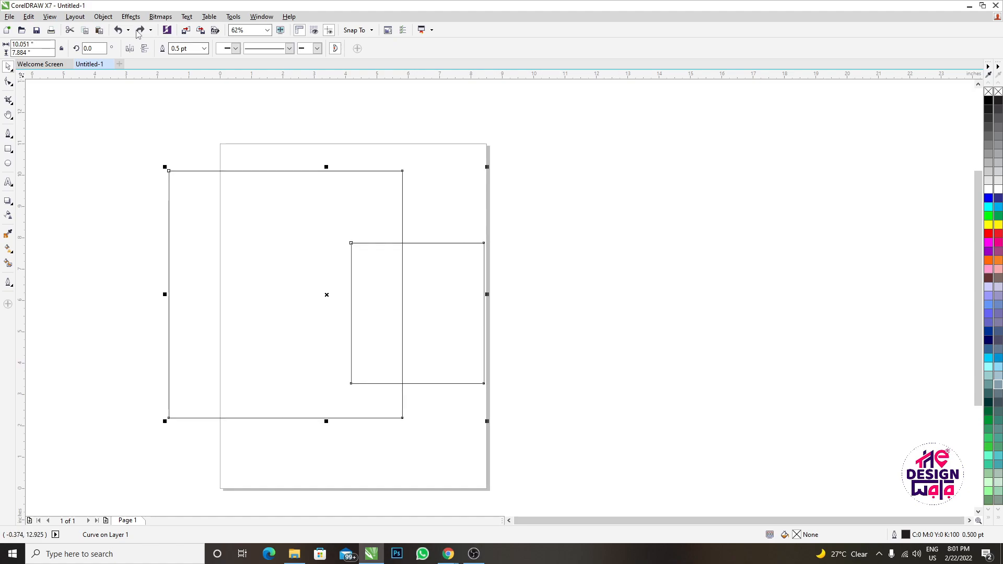
Break the combined curve apart to separate its rectangles, and recombine them into one curve after undoing the move.
left_click(103, 16)
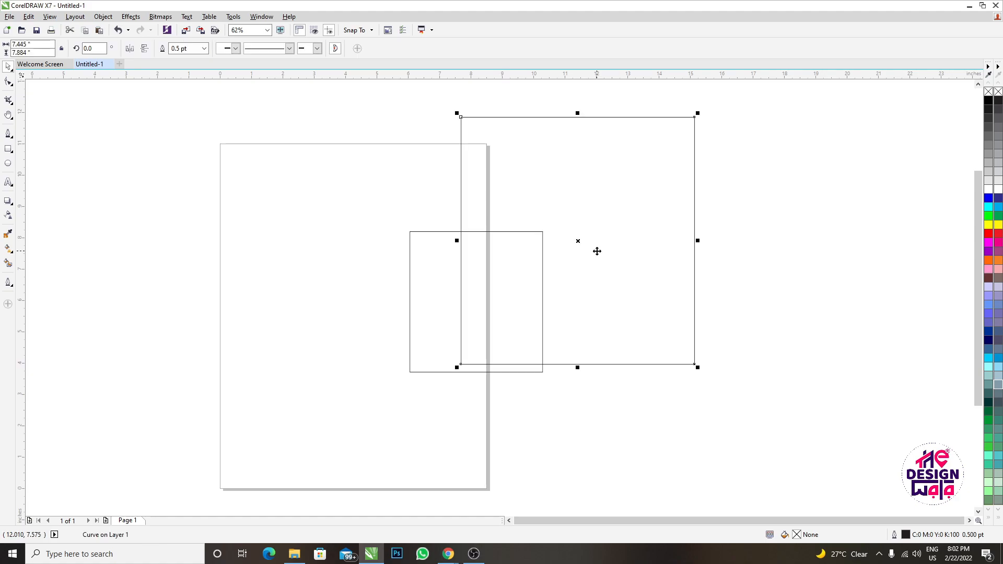
key("ctrl+z")
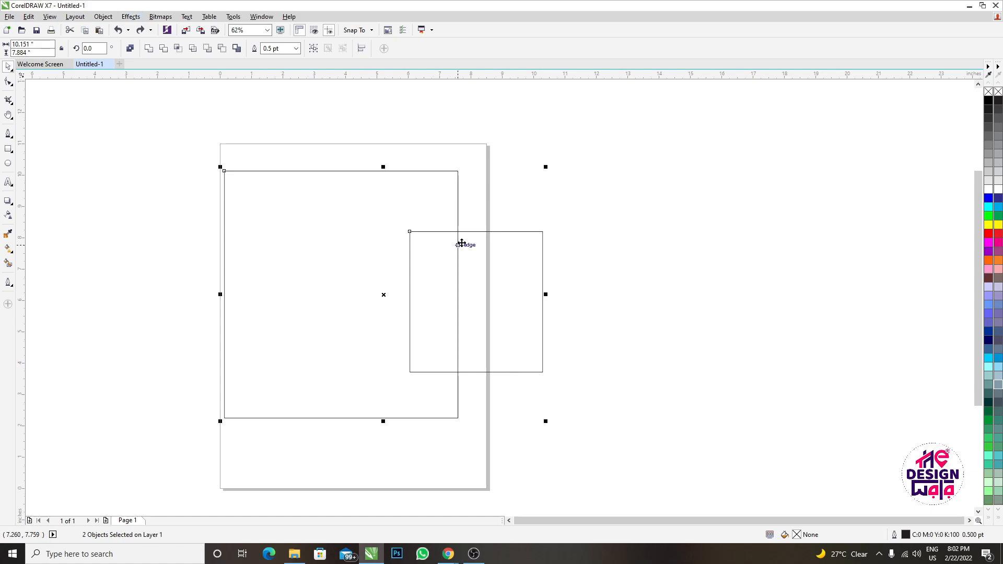
key("ctrl+l")
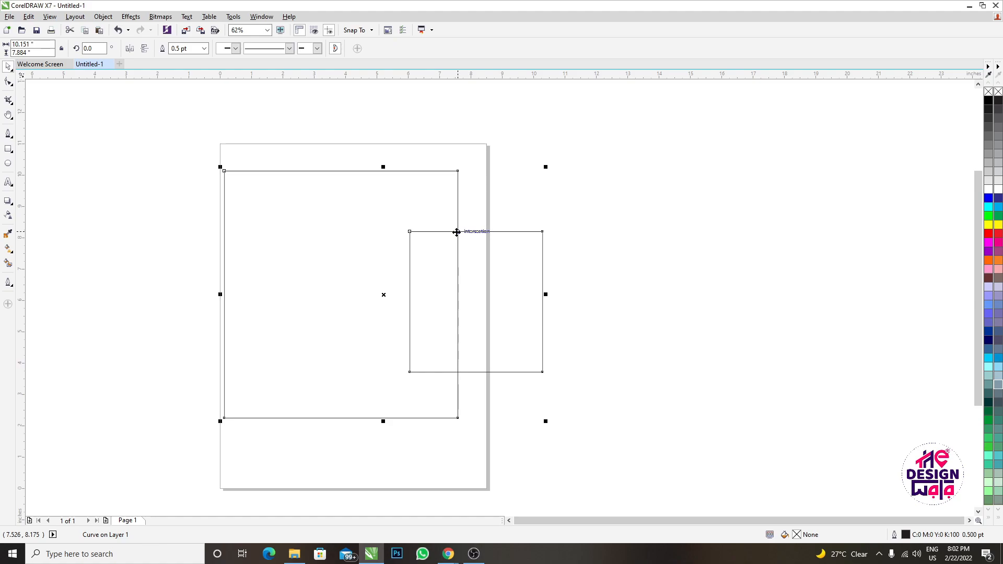
left_click_drag(456, 231, 384, 333)
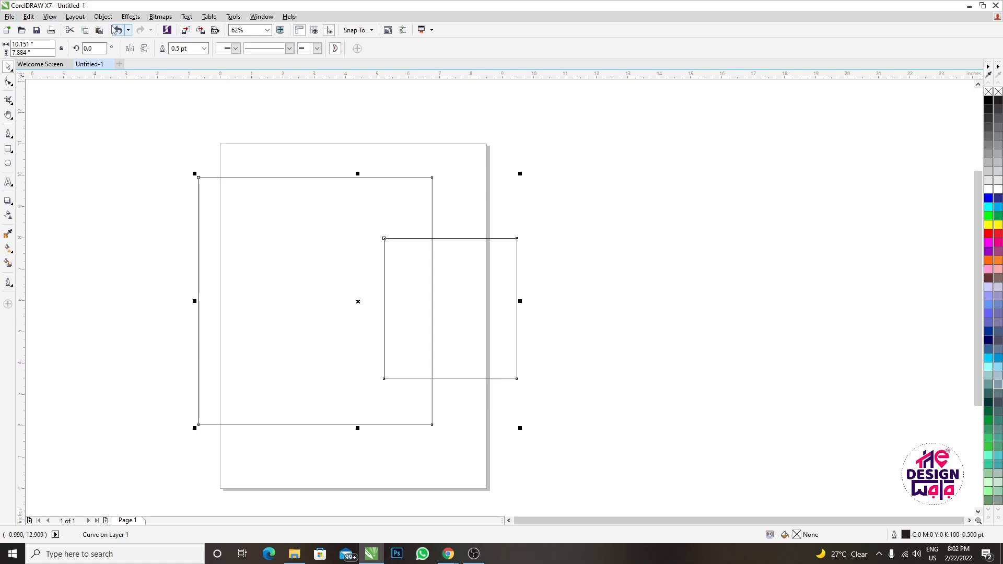
Break the combined curve apart and move the smaller rectangle clear of the larger one.
left_click(103, 16)
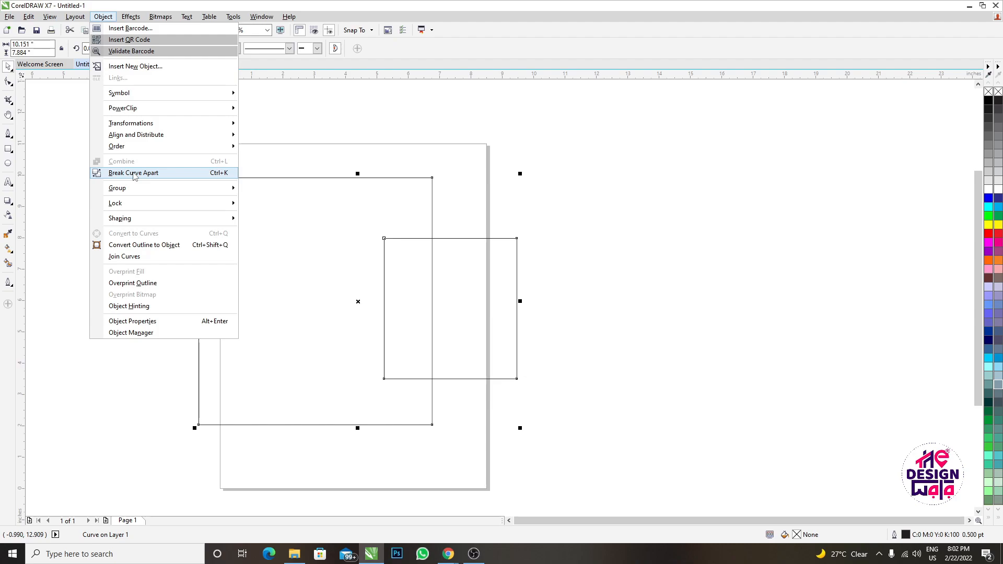
left_click(133, 173)
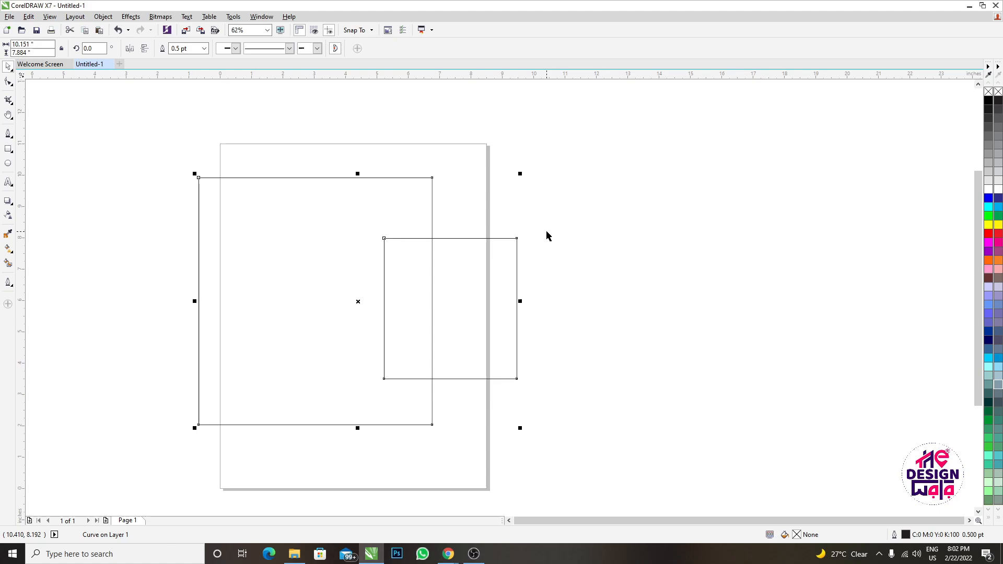
left_click_drag(578, 240, 528, 281)
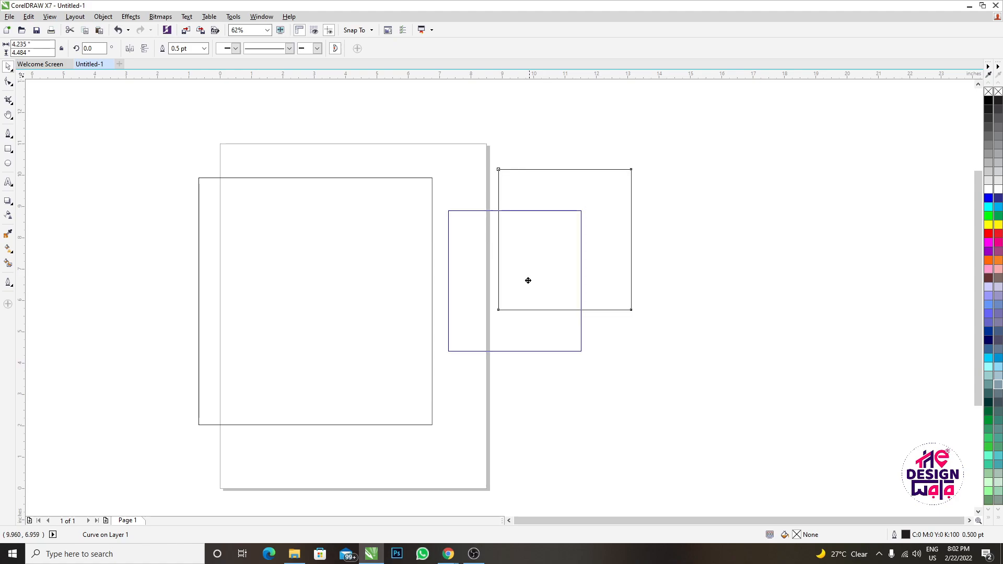
Group the two rectangles to move them together as one object, and ungroup them.
left_click(103, 16)
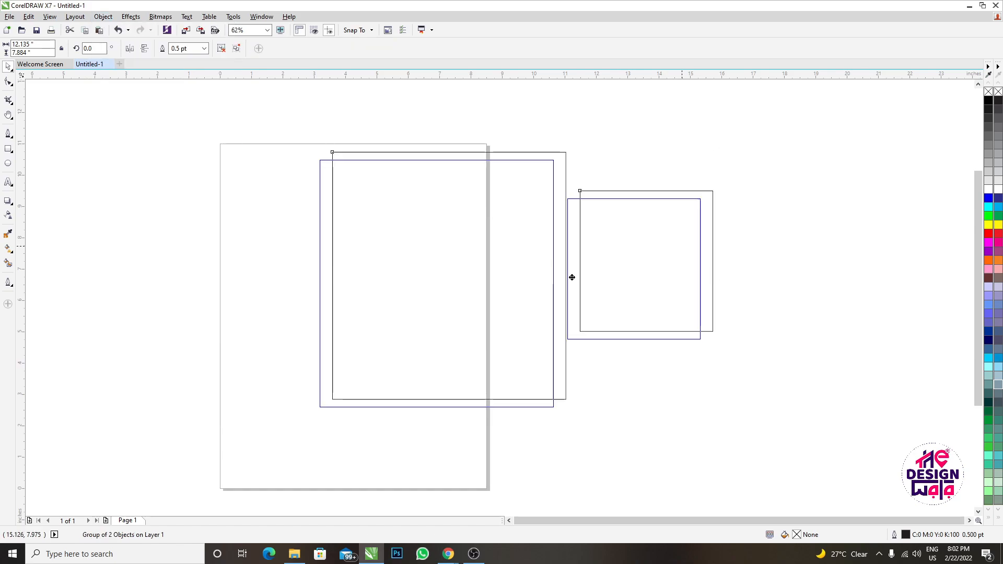
left_click_drag(571, 277, 573, 278)
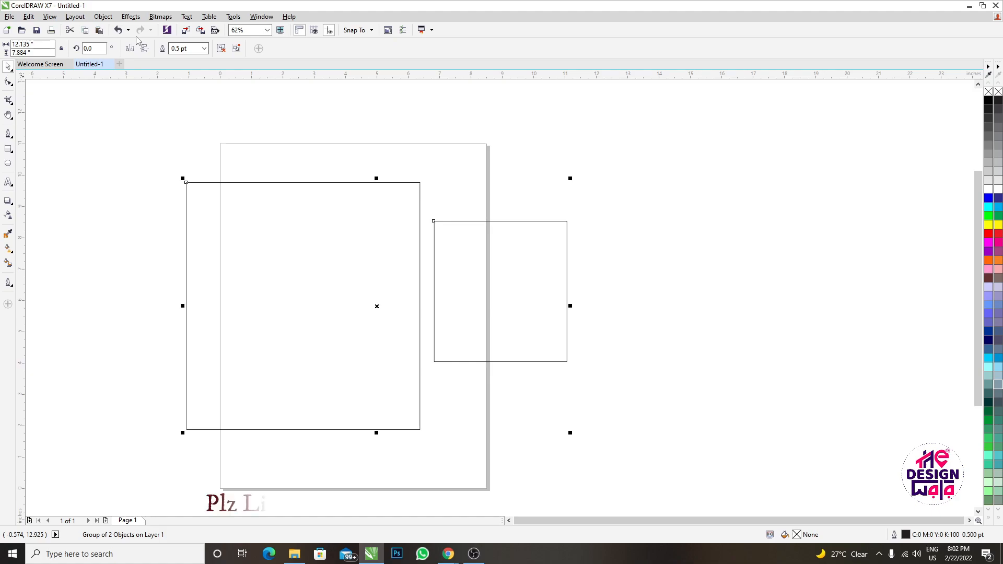
left_click(103, 16)
mouse_move(118, 189)
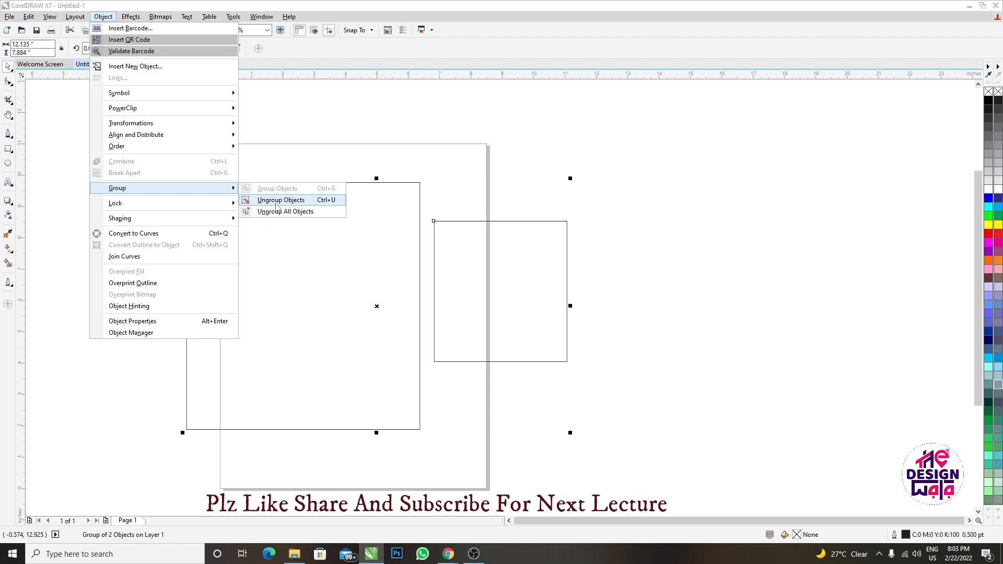
left_click(281, 201)
Scatter several overlapping copies of the 7.445 × 7.884 inch rectangle on and around the page.
scroll(419, 222, "down", 2)
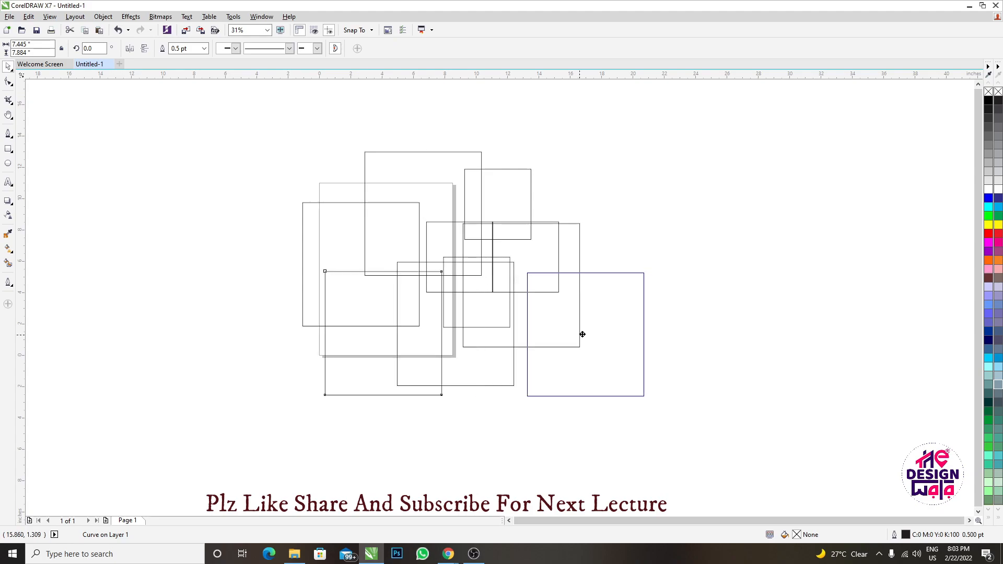
left_click_drag(583, 335, 696, 206)
key("space")
key("space")
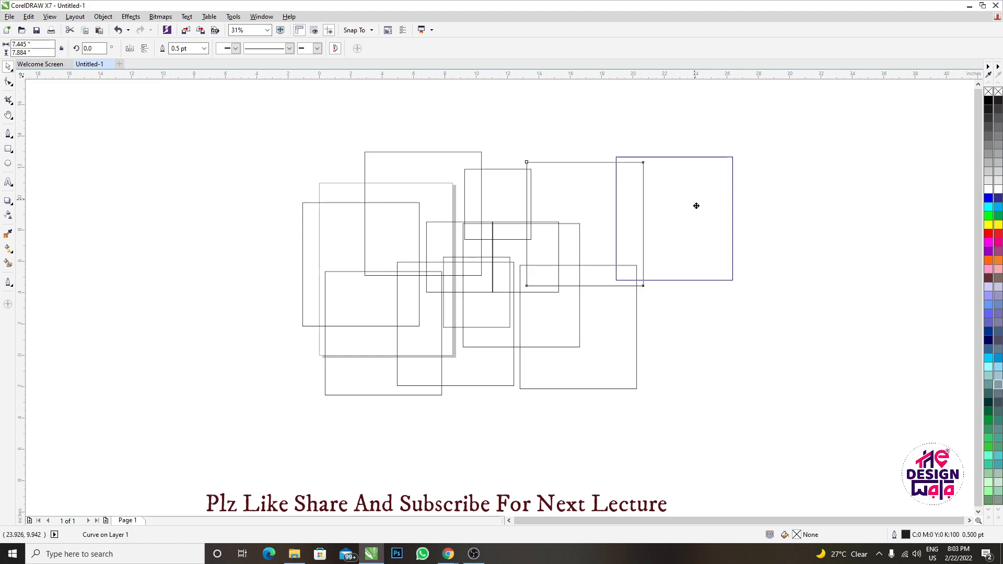
Add one more copy, group all the scattered rectangles into a single object, and ungroup them.
left_click_drag(697, 206, 700, 246)
key("space")
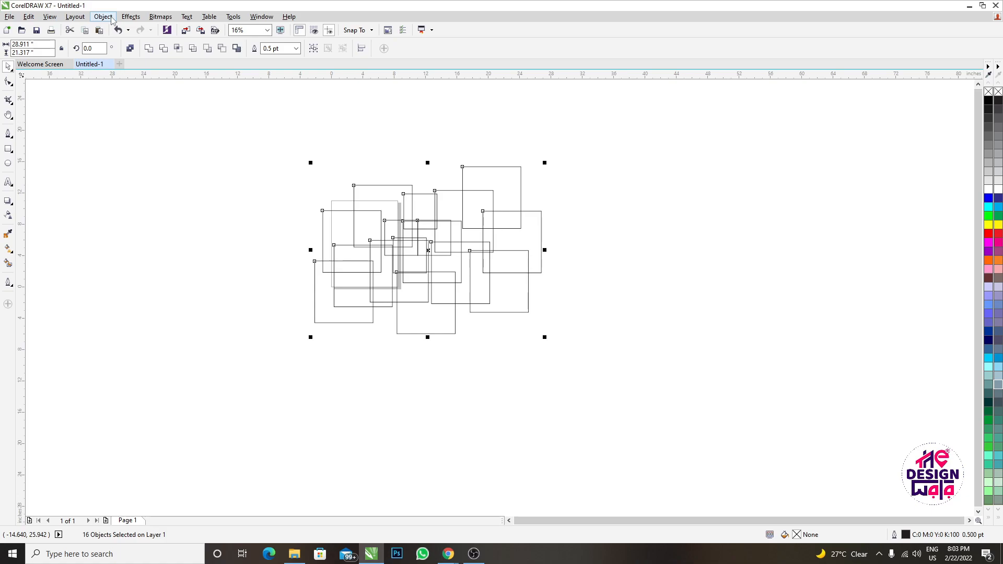
key("ctrl+g")
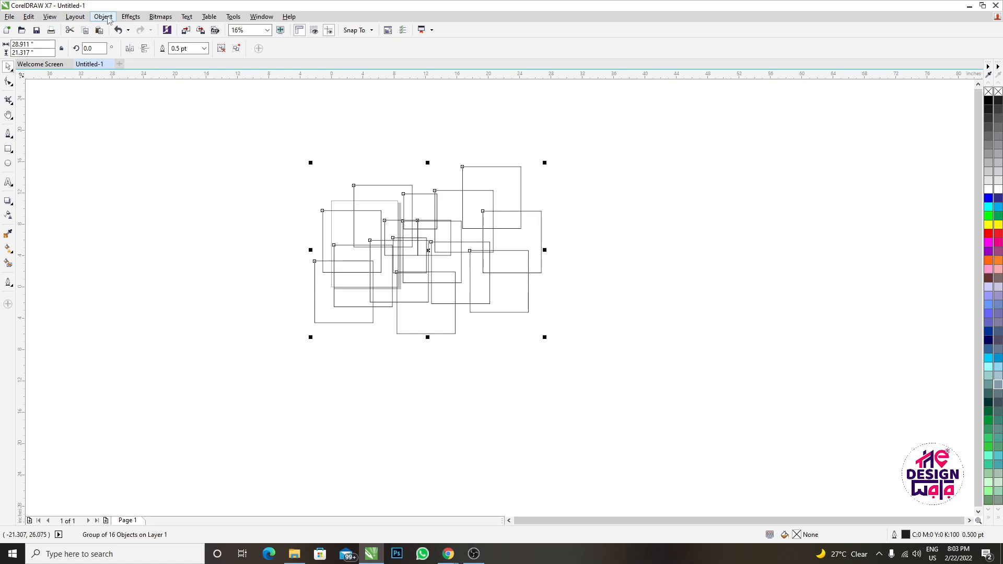
key("ctrl+u")
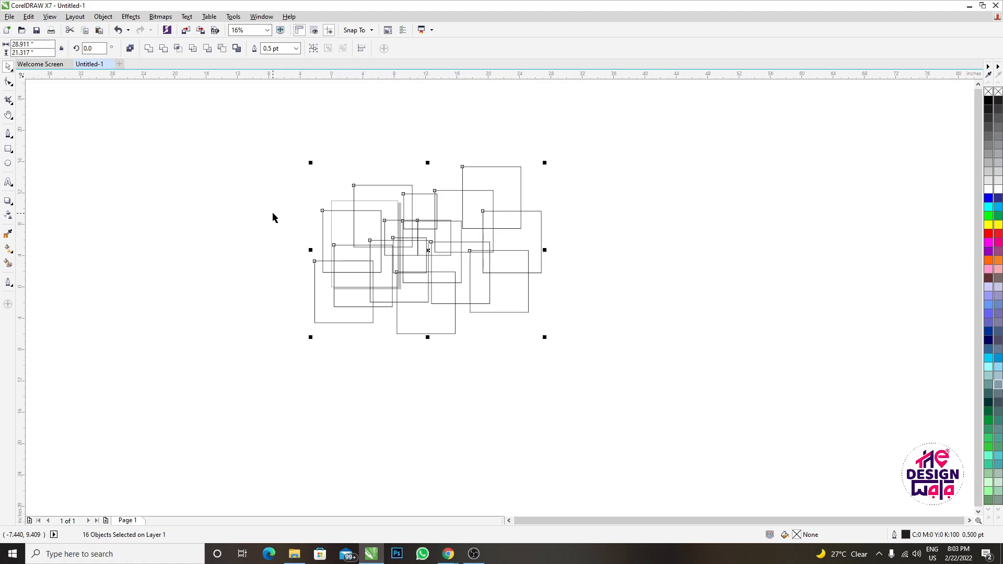
left_click_drag(307, 171, 625, 372)
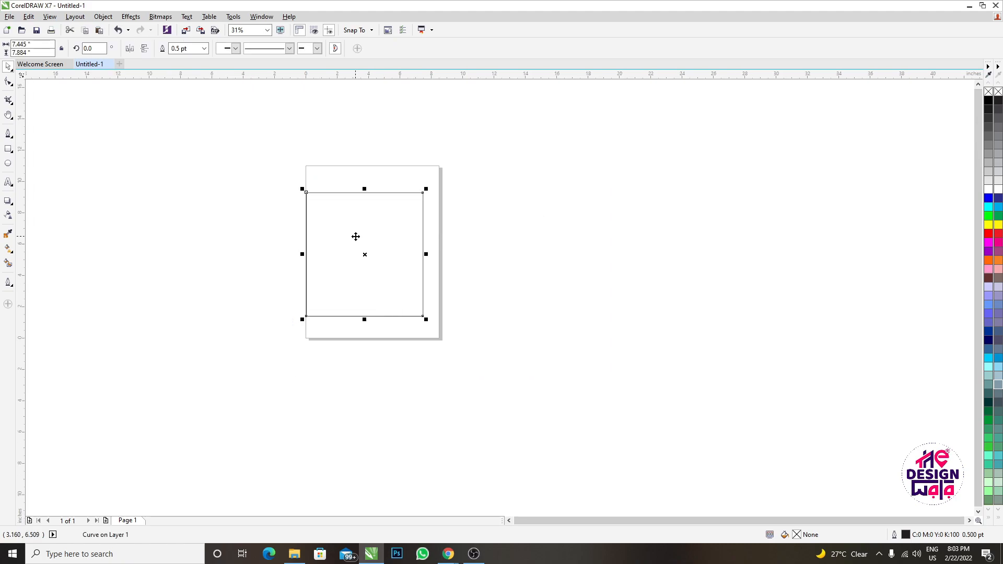
Lock the 2.761 × 2.924 inch rectangle in place on the page.
scroll(355, 237, "up", 2)
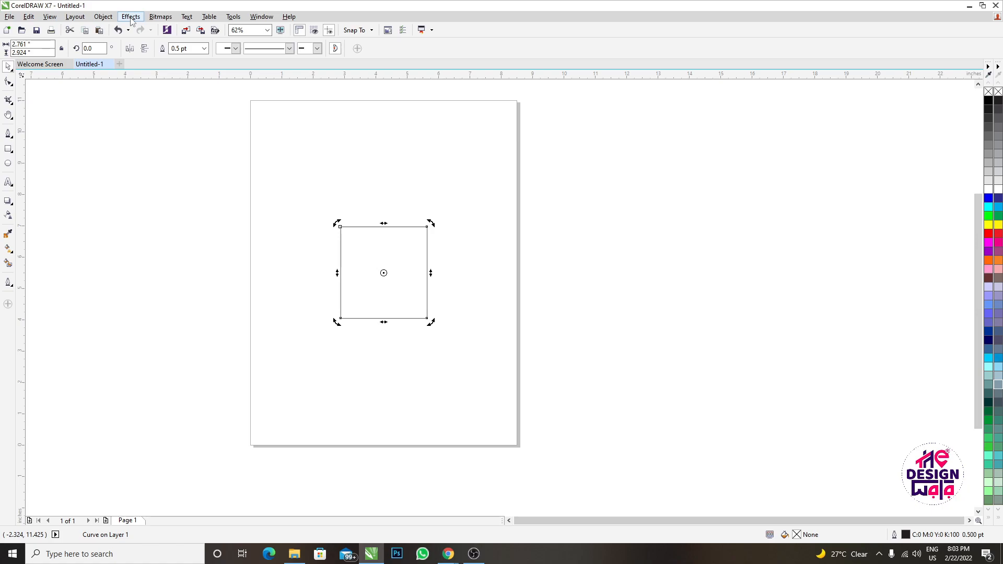
left_click(103, 16)
mouse_move(220, 203)
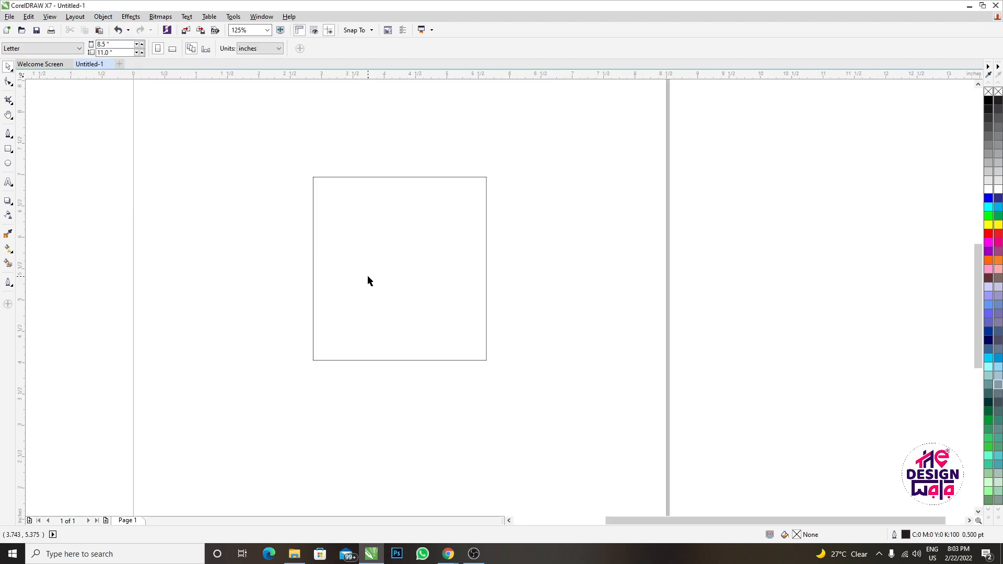
left_click(312, 178)
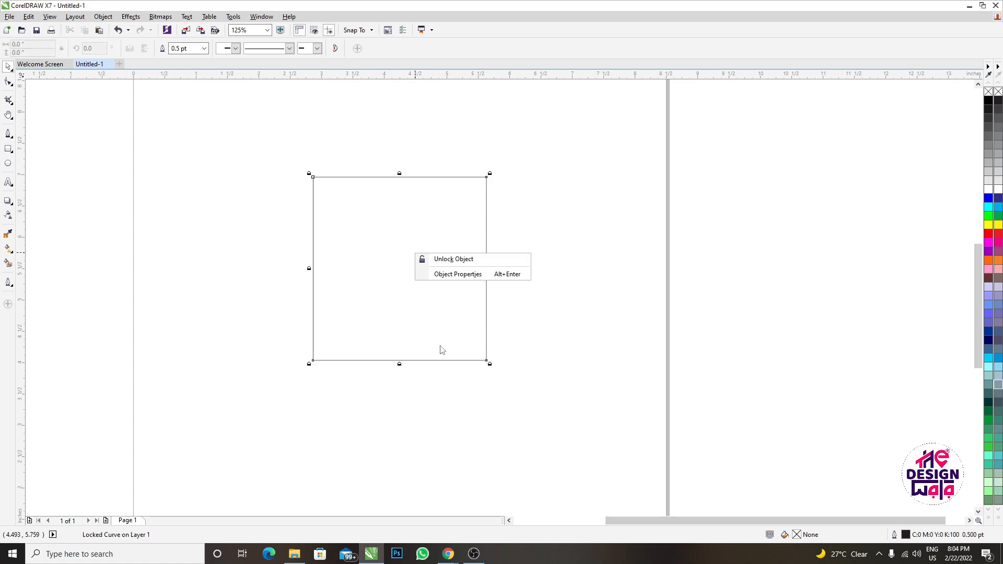
key("k")
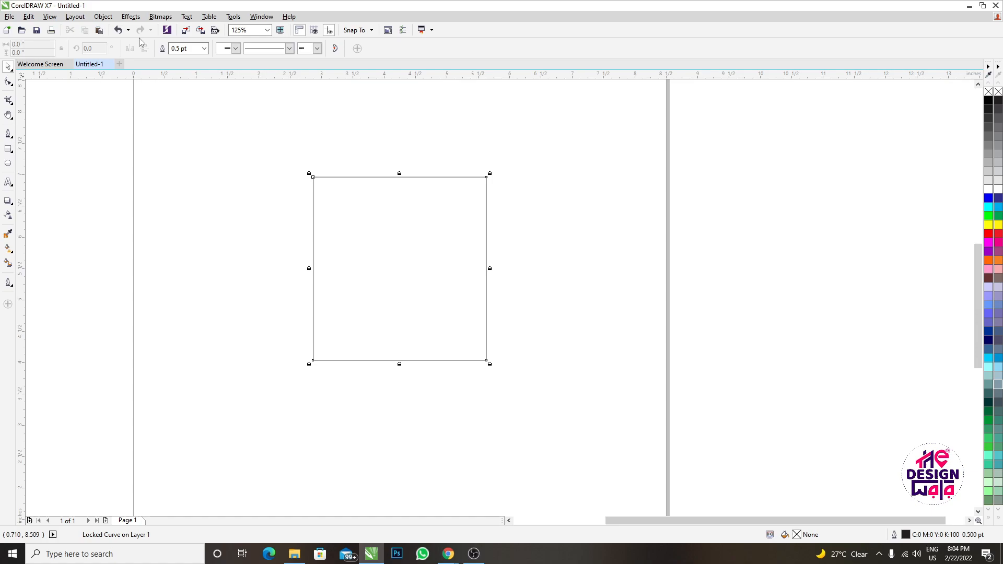
Unlock the rectangle and select it again.
left_click(103, 17)
mouse_move(168, 202)
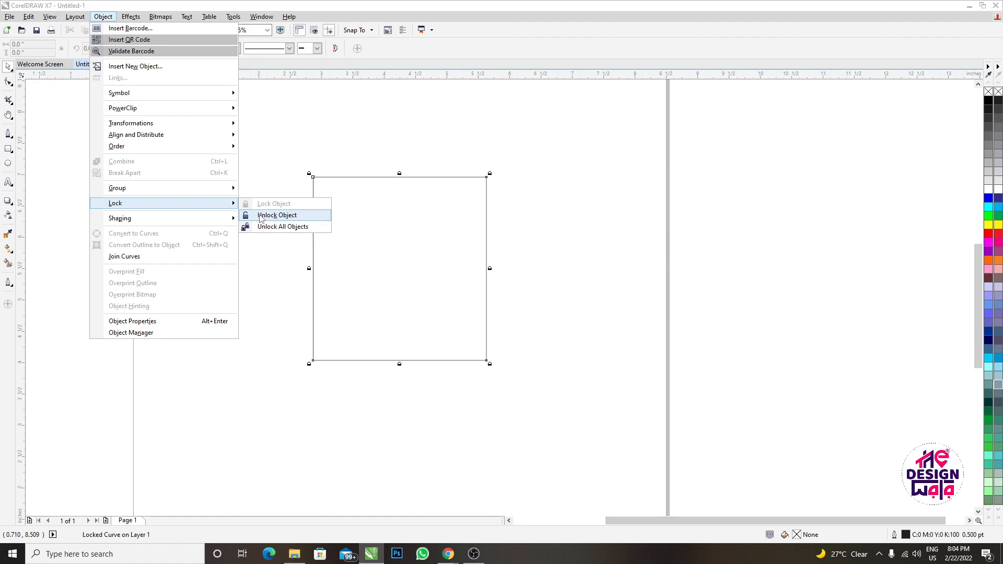
left_click(277, 216)
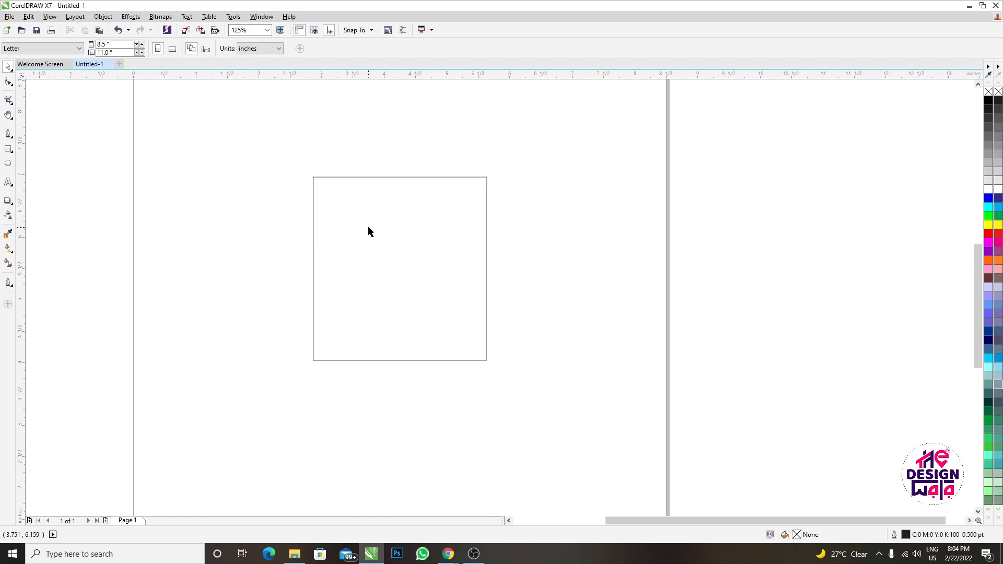
left_click(369, 231)
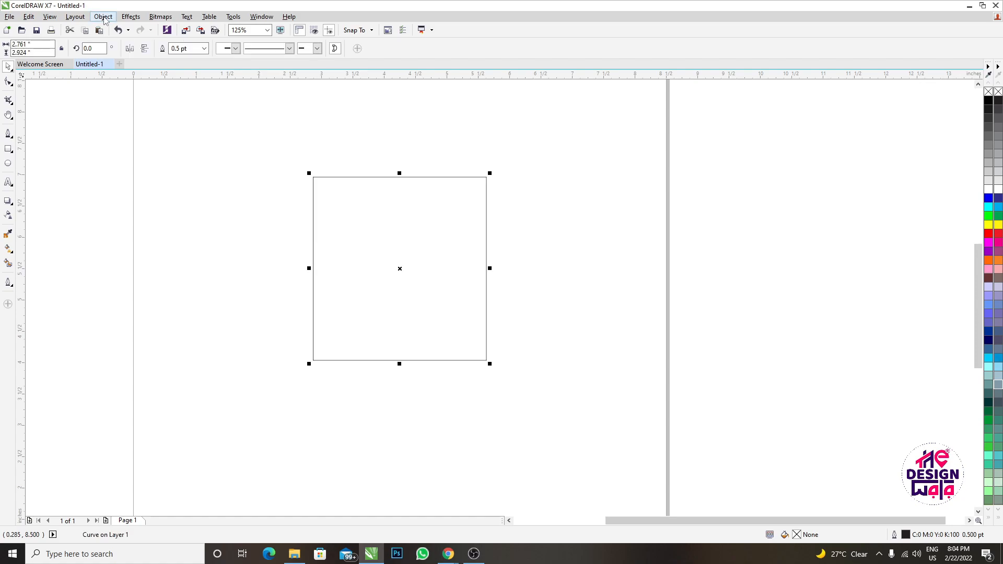
Weld overlapping copies of the rectangle into one outline and fill the welded shape red.
left_click(103, 17)
mouse_move(167, 222)
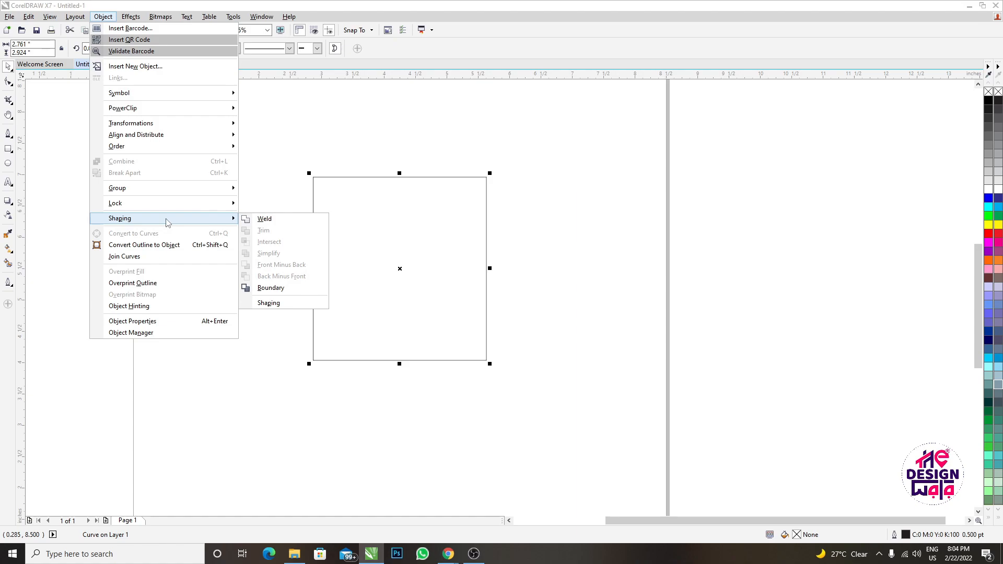
left_click_drag(357, 218, 434, 291)
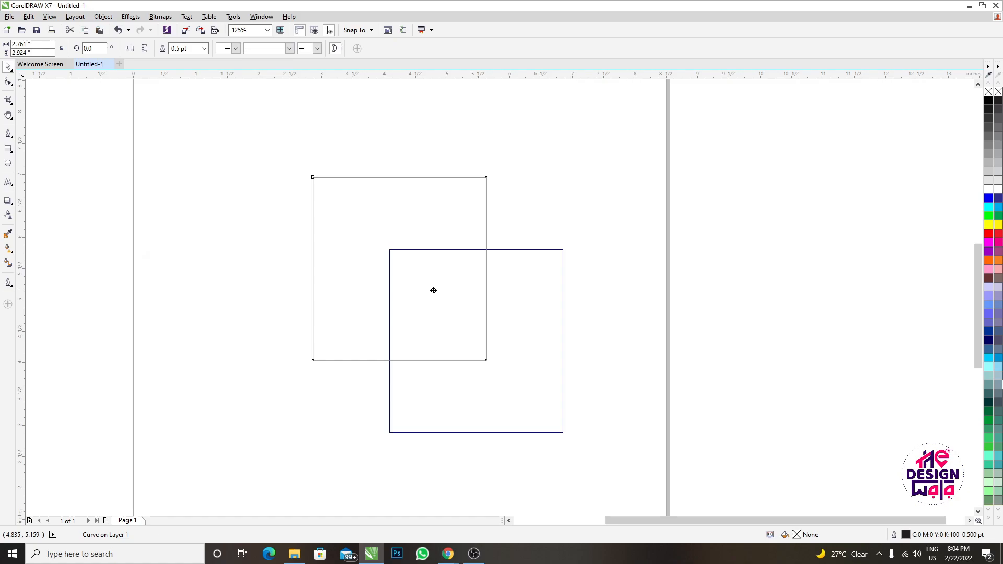
left_click_drag(434, 291, 428, 291)
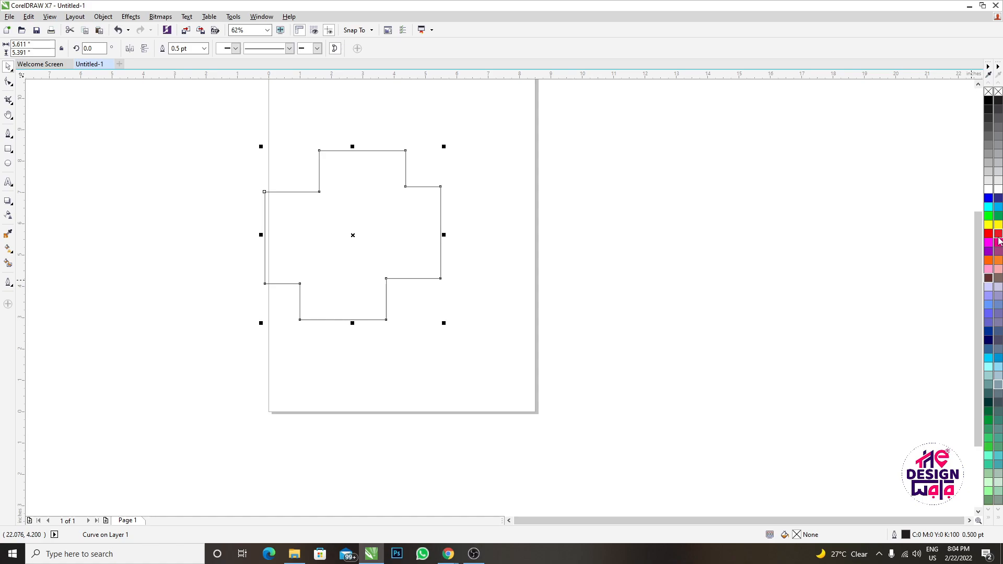
left_click(998, 235)
left_click_drag(355, 248, 414, 227)
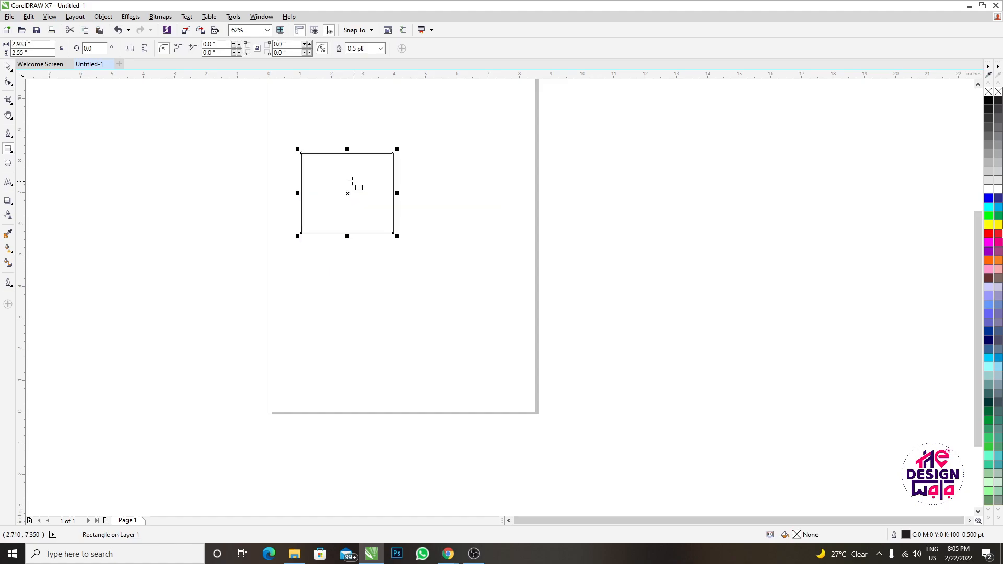
Weld a second overlapping rectangle to the first, and clear the welded shapes from the page.
left_click_drag(345, 184, 431, 270)
key("space")
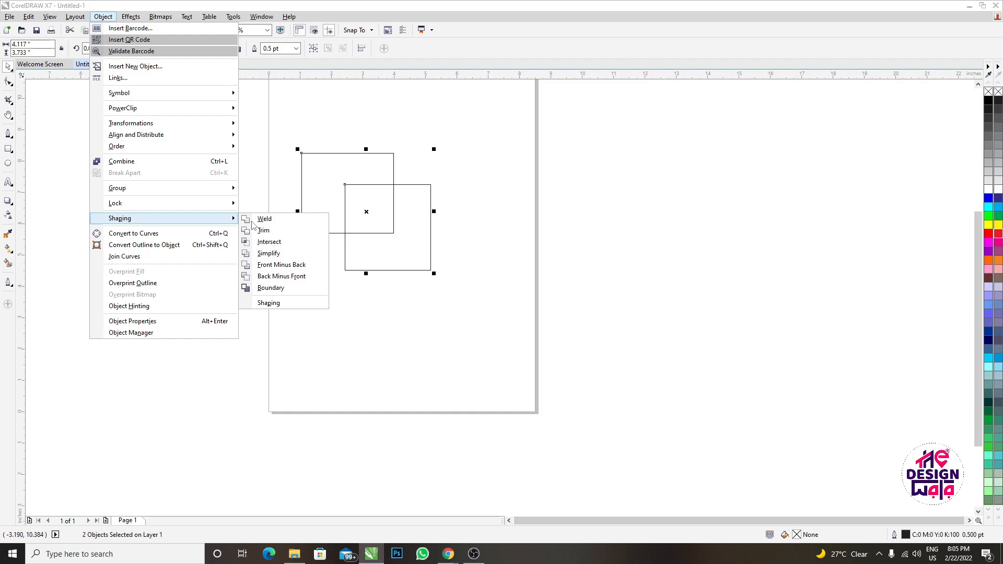
left_click(252, 221)
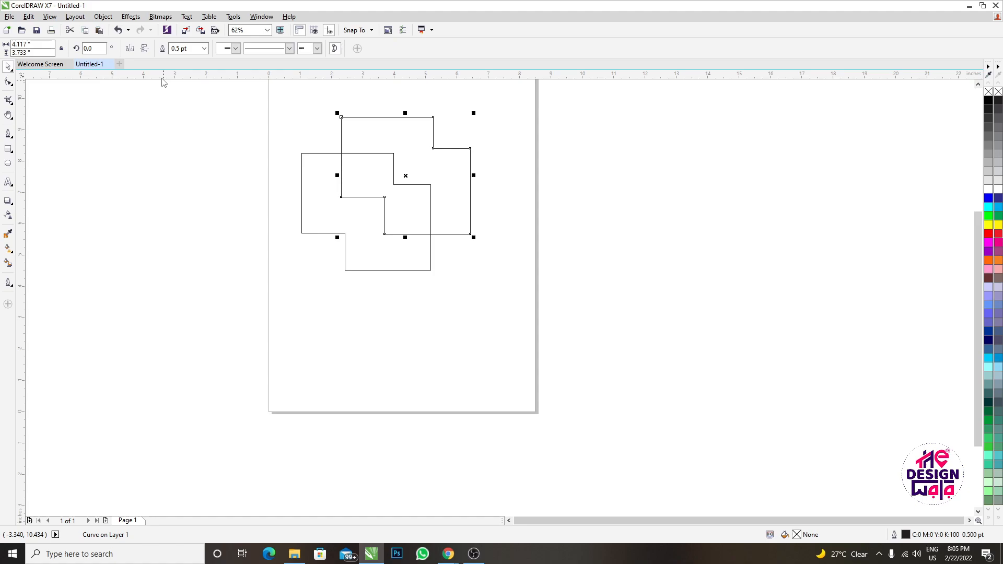
key("ctrl+a")
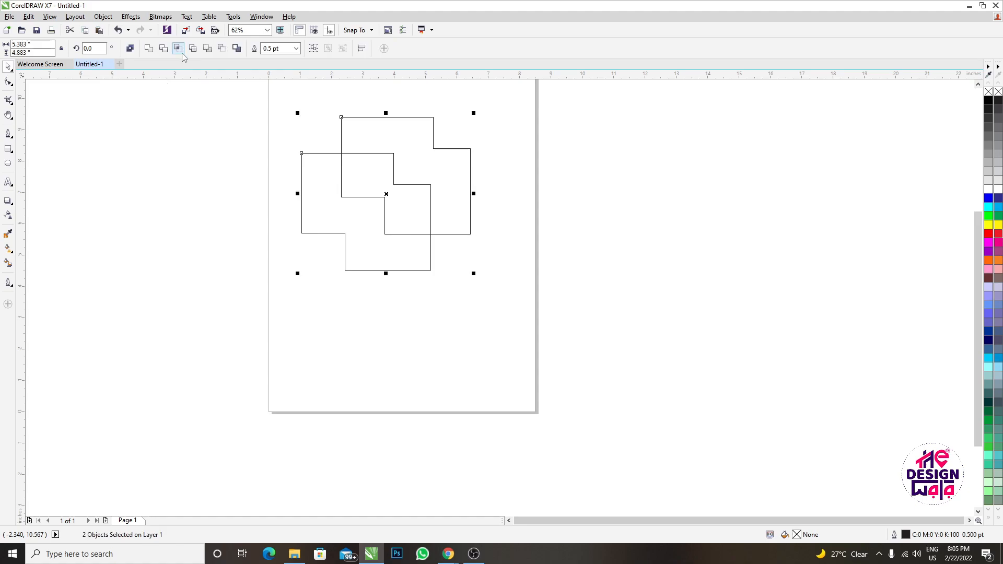
key("Delete")
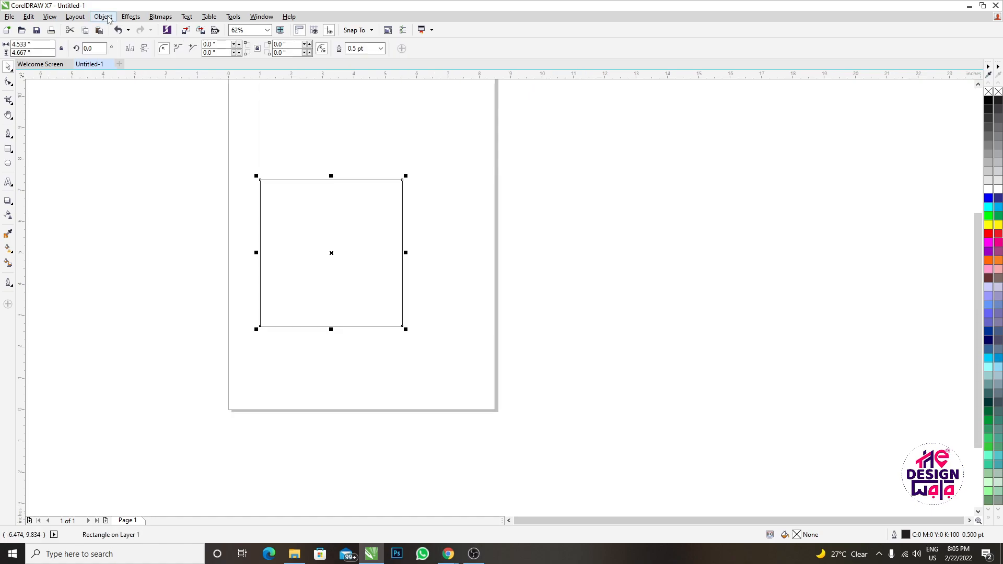
Convert the 4.533 × 4.667 inch rectangle to curves and bend its left edge into an S-shaped curve.
key("ctrl+q")
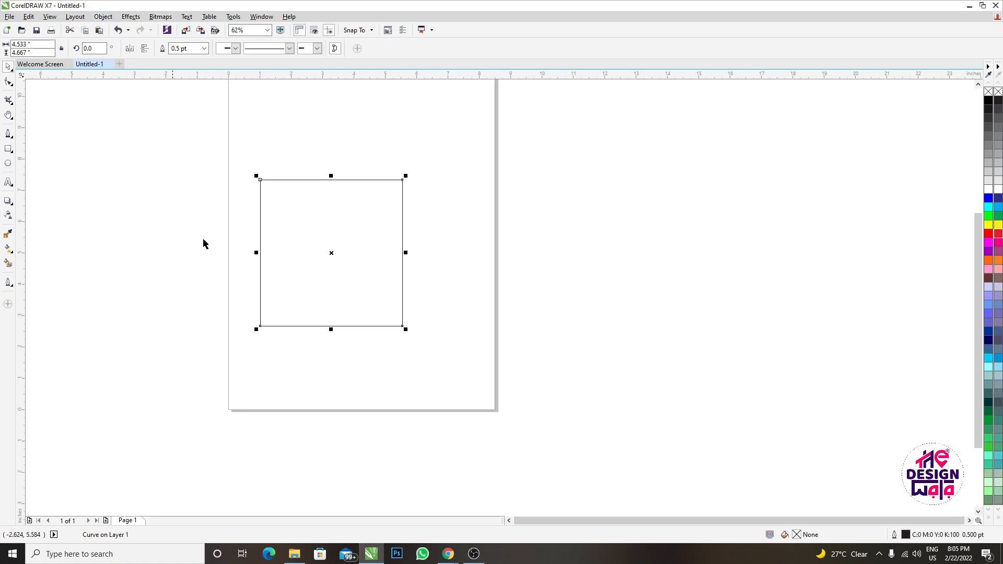
left_click_drag(292, 212, 323, 202)
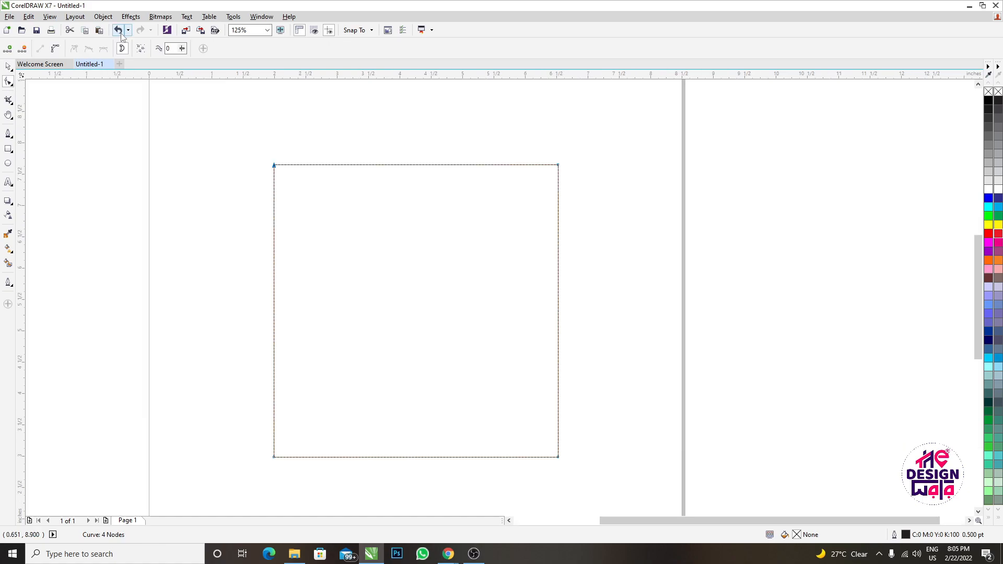
left_click(120, 31)
left_click_drag(287, 274, 389, 299)
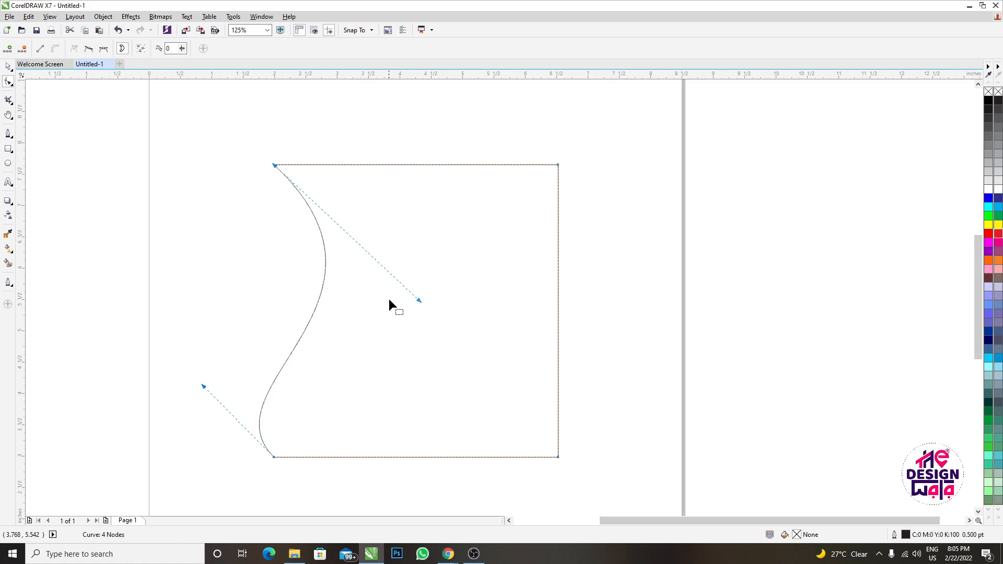
Move the curve's lower-right node inward along the bottom edge to slant the right side.
scroll(314, 173, "down", 1)
left_click(400, 149)
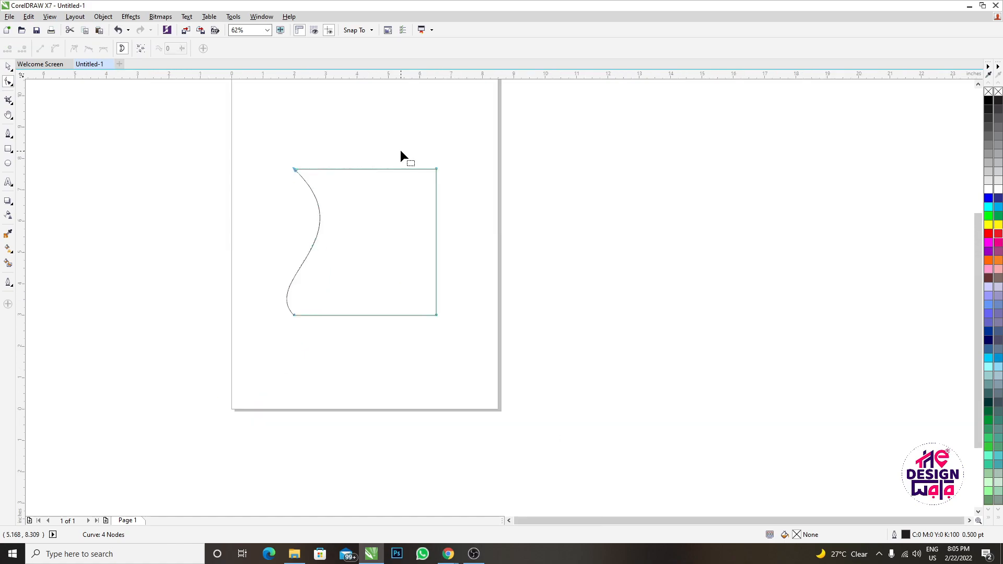
scroll(400, 150, "up", 1)
left_click(399, 148)
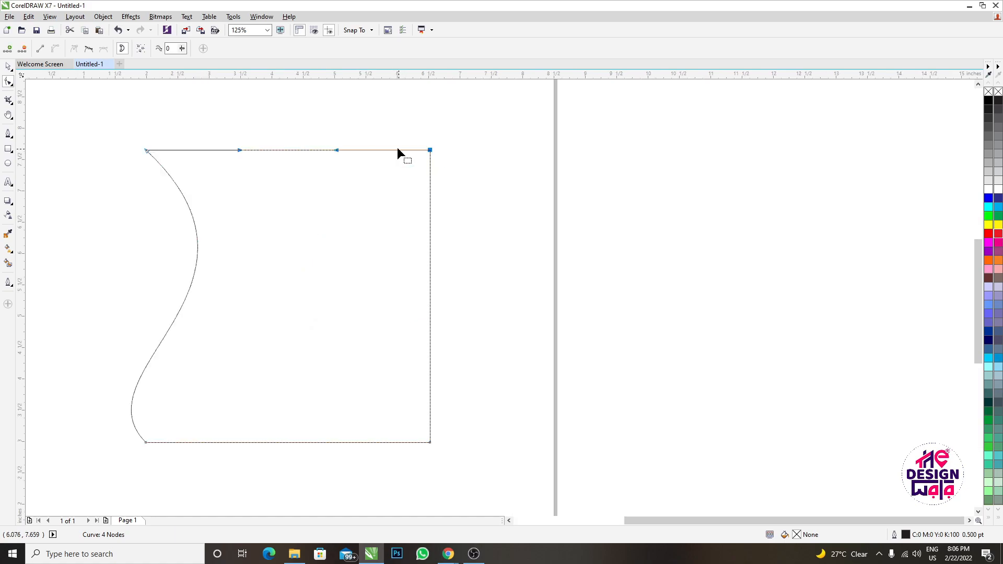
left_click_drag(431, 443, 350, 442)
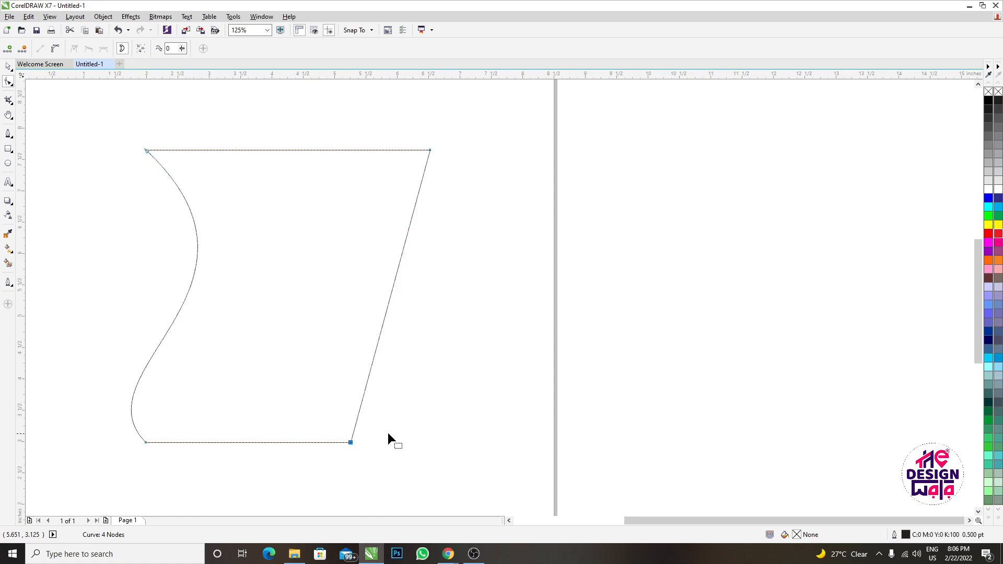
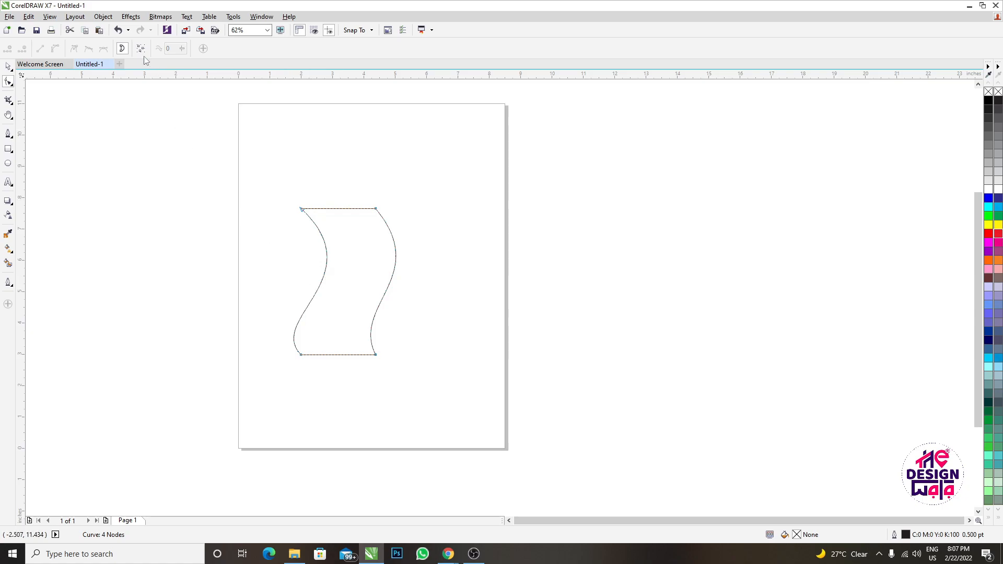
Delete the wavy shape and draw a rectangle about 4.283 × 5.667 inches in its place.
left_click(103, 17)
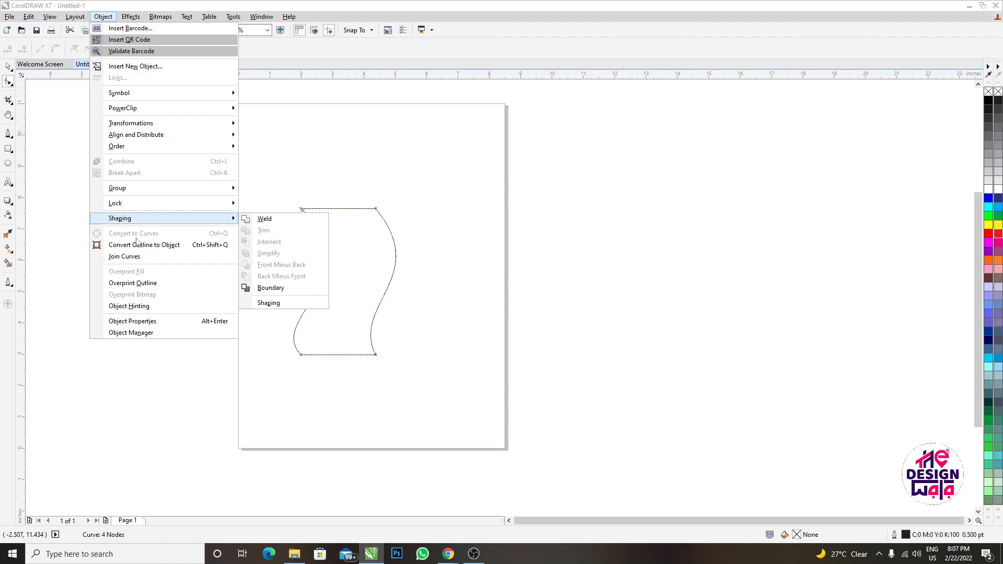
key("Escape")
key("Escape")
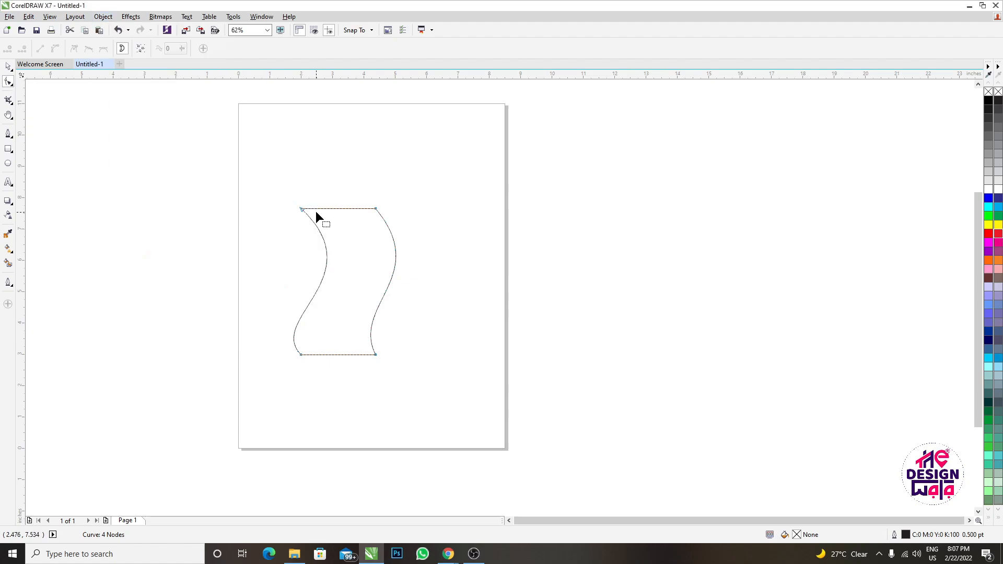
left_click(8, 66)
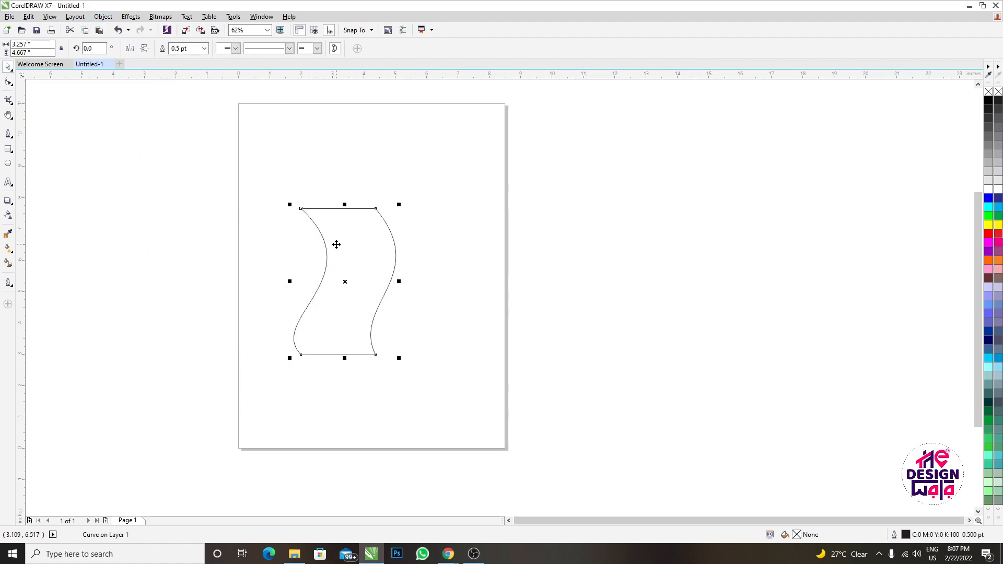
key("Delete")
left_click(8, 149)
mouse_move(307, 173)
left_mouse_down()
mouse_move(392, 338)
mouse_move(441, 351)
left_mouse_up()
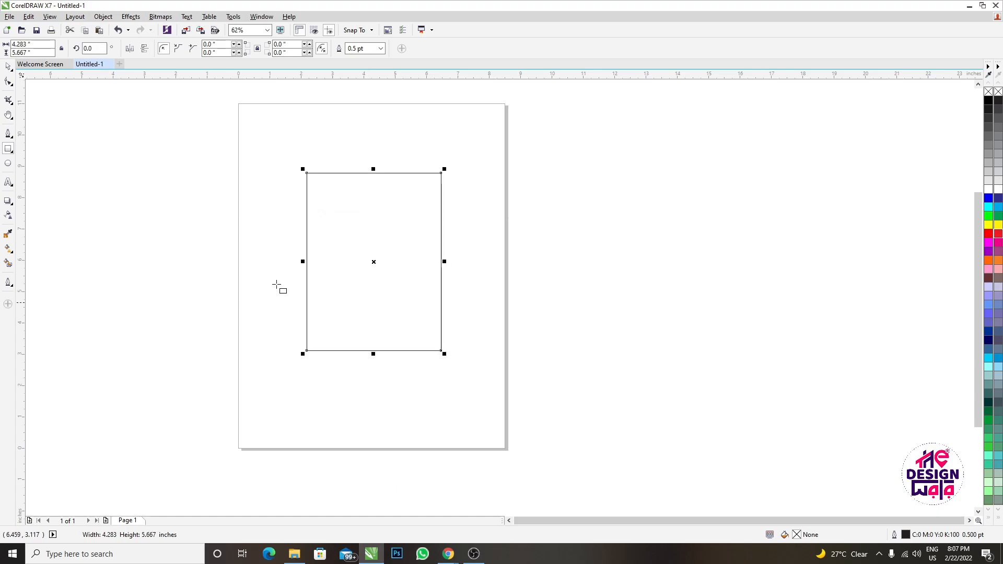
left_click(9, 67)
left_click(400, 248)
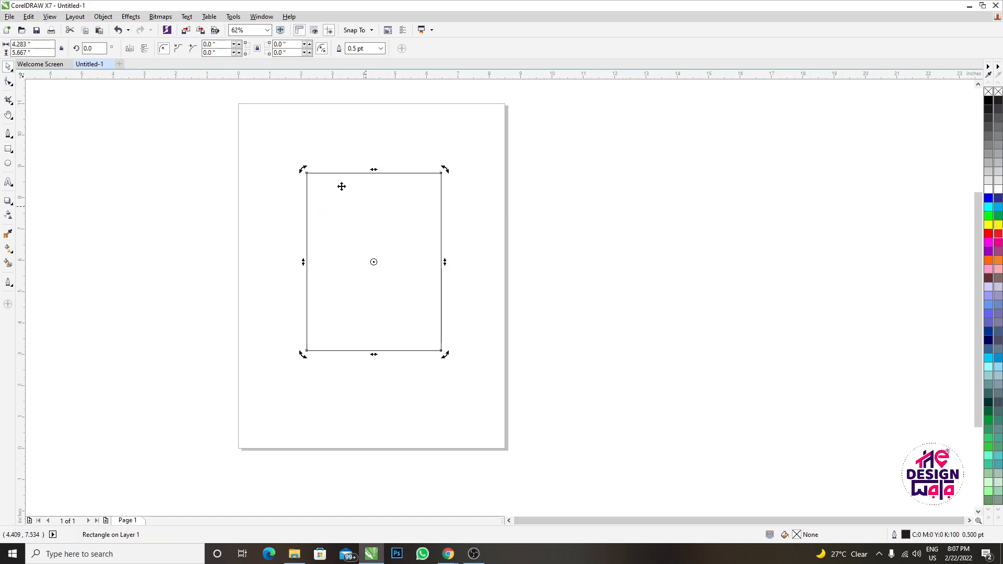
Open the Join Curves settings for the new rectangle.
left_click(104, 17)
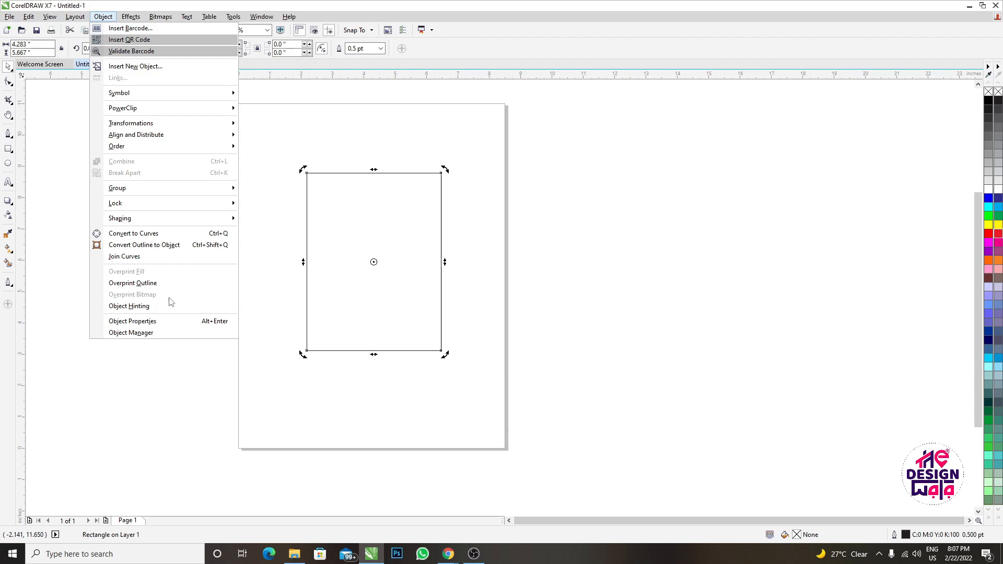
left_click(124, 257)
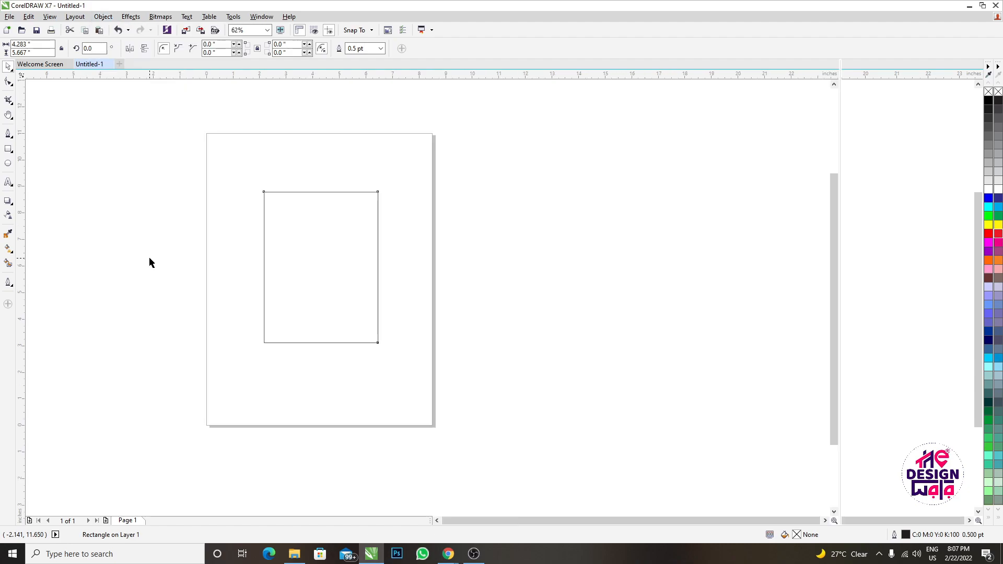
Convert the 4.283 × 5.667 inch rectangle to curves, with the Shape tool active for node editing.
scroll(392, 199, "up", 3)
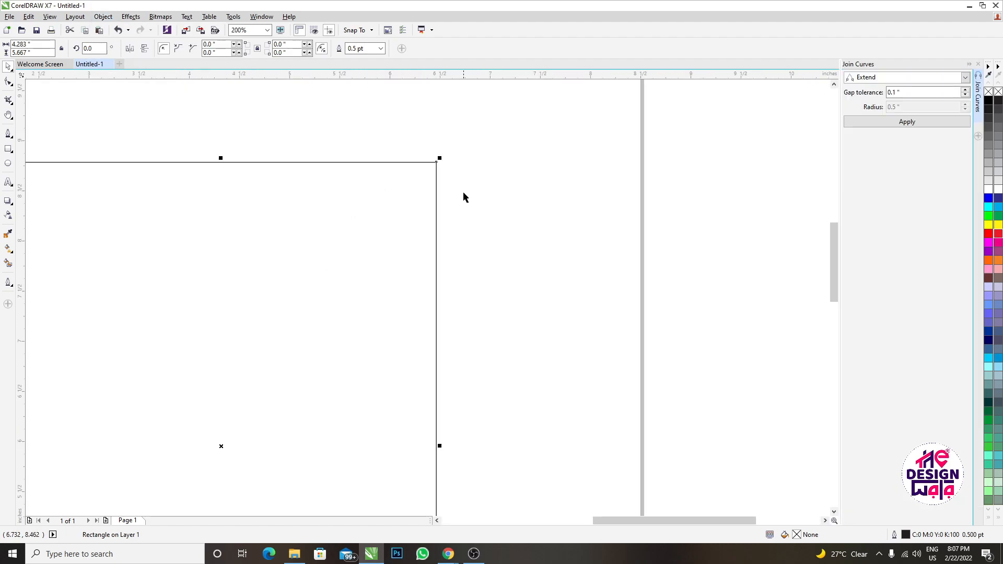
left_click(9, 81)
left_click(103, 16)
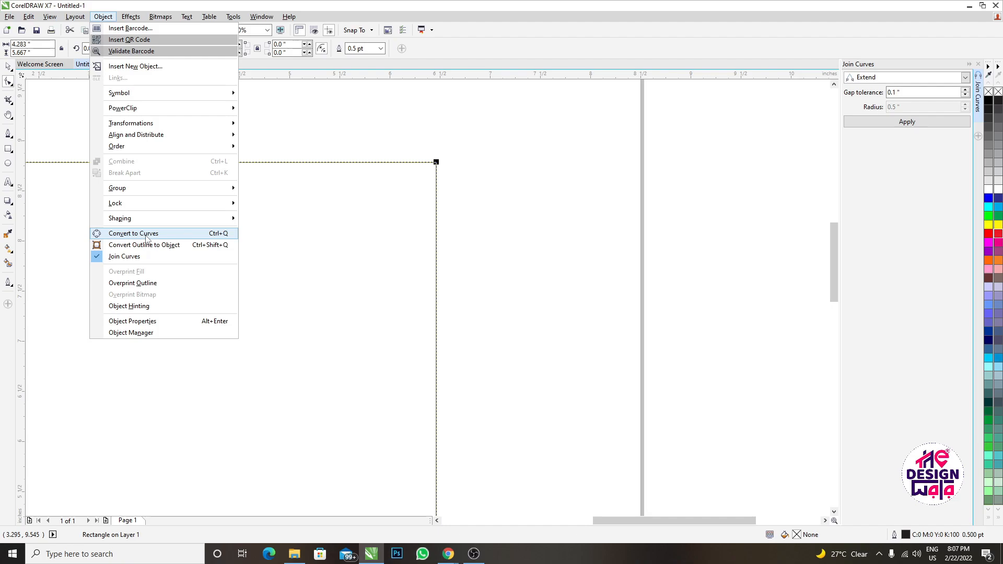
left_click(256, 242)
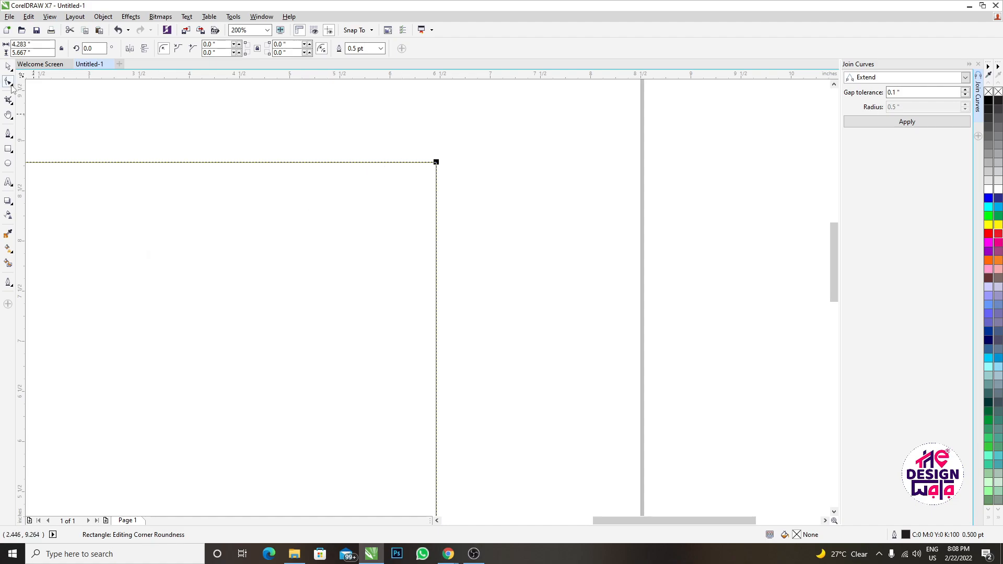
key("ctrl+q")
scroll(437, 163, "up", 3)
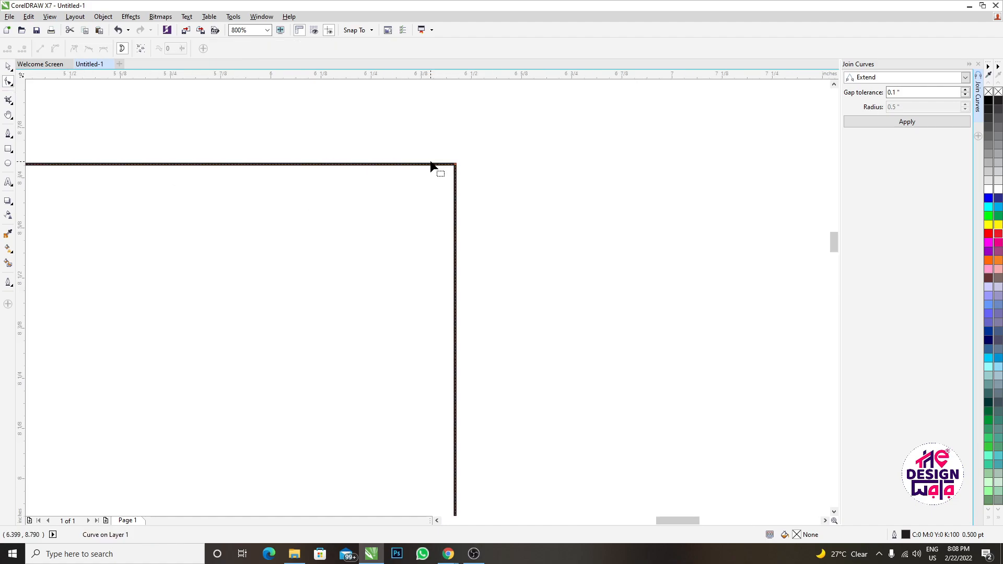
Try deleting the curve's upper-right corner node, and undo the deletion.
left_click(455, 166)
left_click(103, 17)
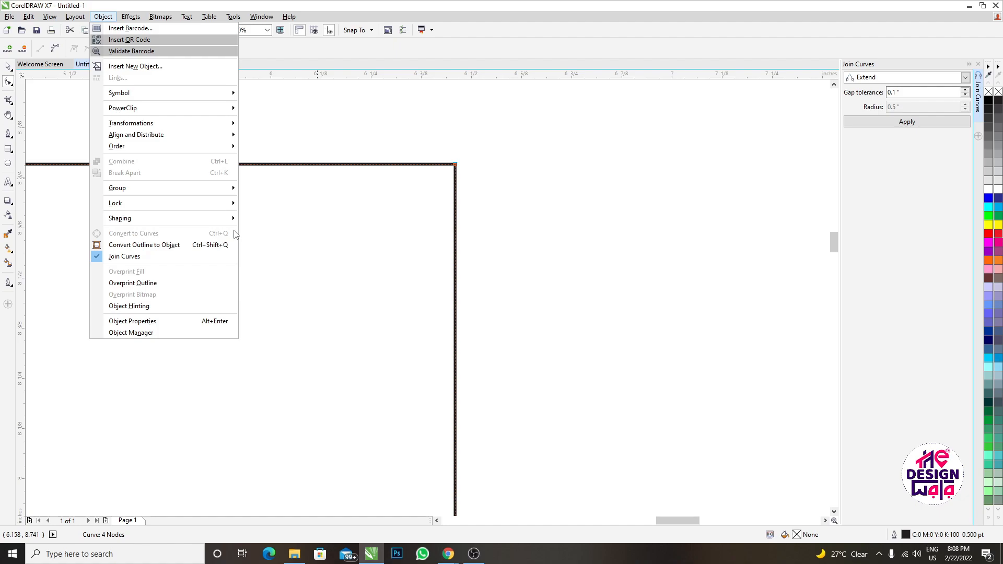
left_click(468, 153)
scroll(469, 152, "up", 1)
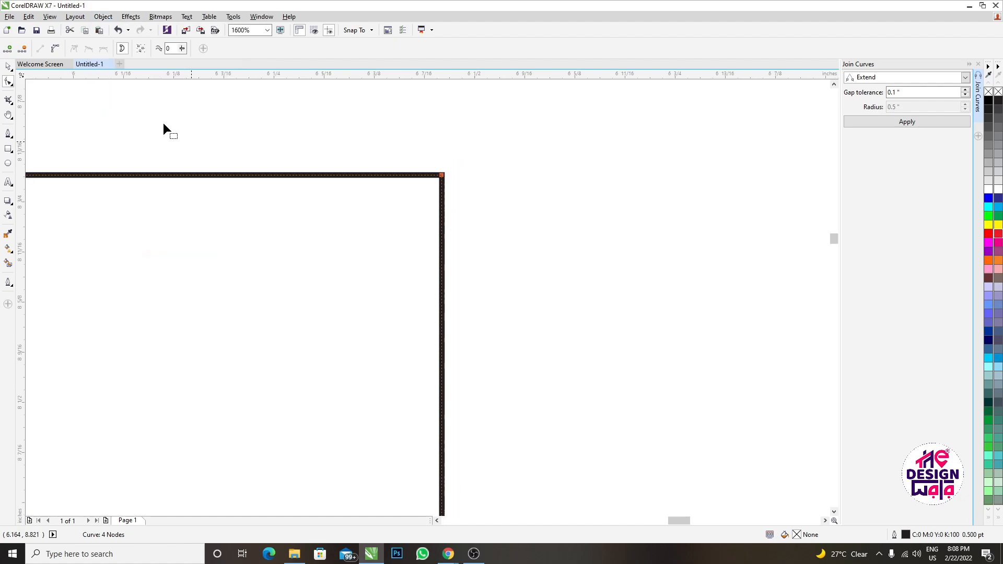
left_click(140, 49)
left_click(24, 49)
scroll(497, 196, "down", 4)
key("ctrl+z")
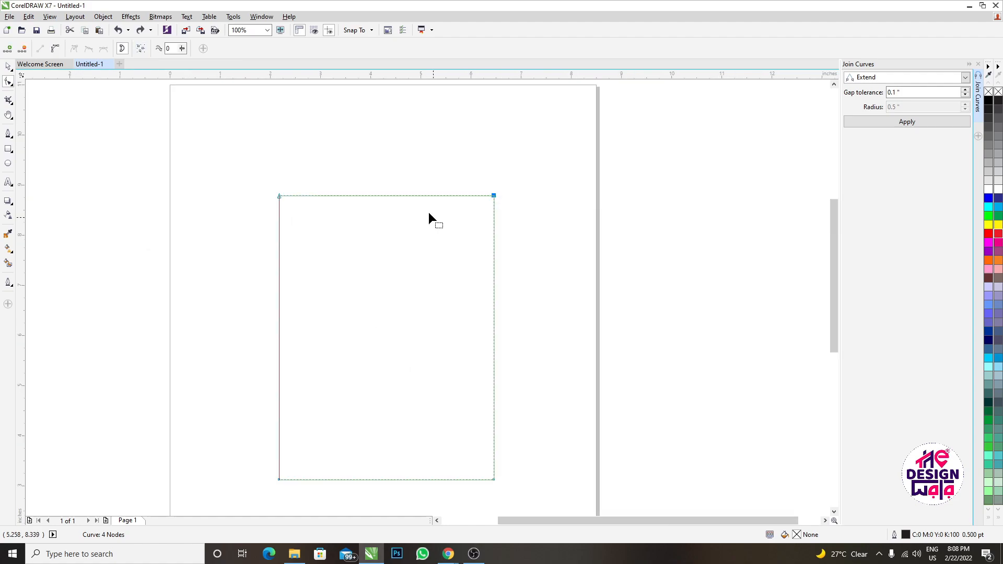
Break the curve apart at its upper-right corner node.
scroll(488, 209, "up", 1)
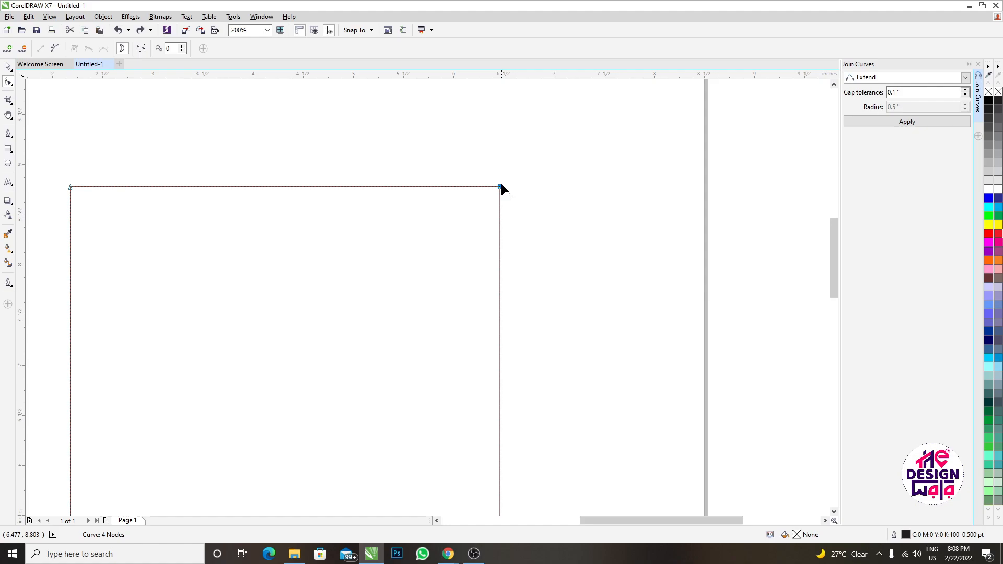
scroll(501, 185, "up", 2)
scroll(495, 194, "up", 2)
right_click(495, 195)
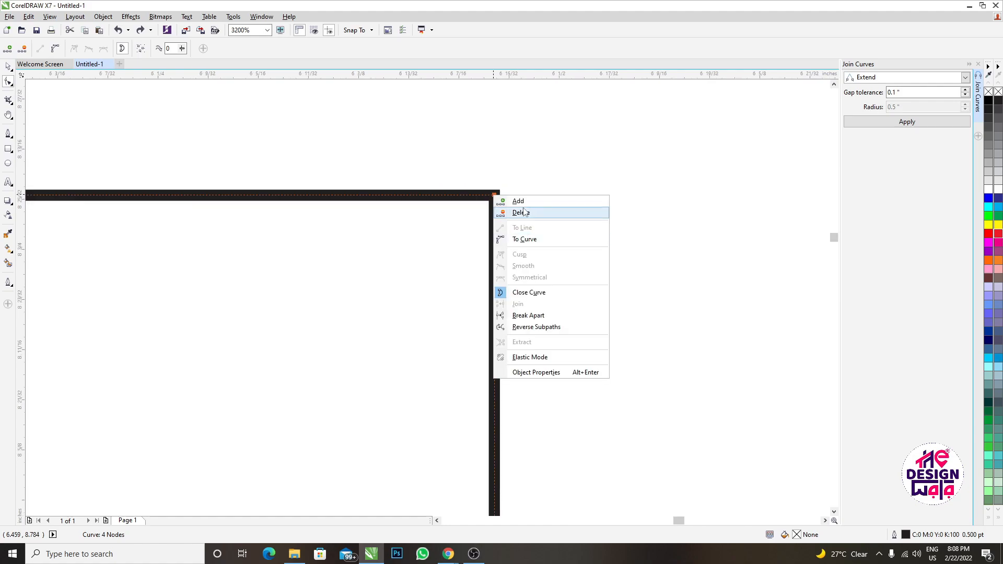
left_click(528, 316)
scroll(499, 196, "up", 3)
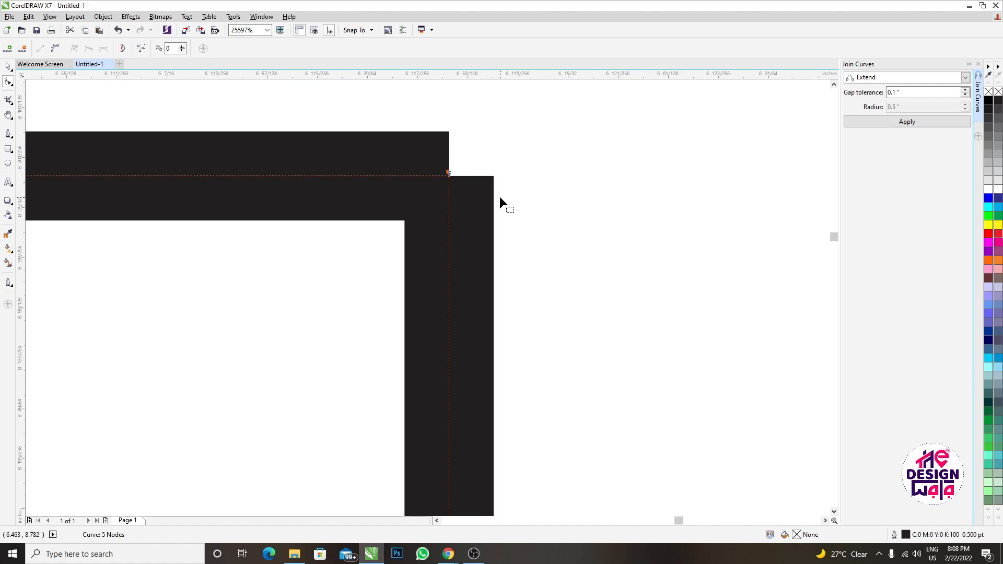
Move the top edge's loose end node up and inward to leave a gap at the corner, and close the Join Curves settings.
left_click_drag(448, 173, 401, 117)
scroll(452, 183, "down", 2)
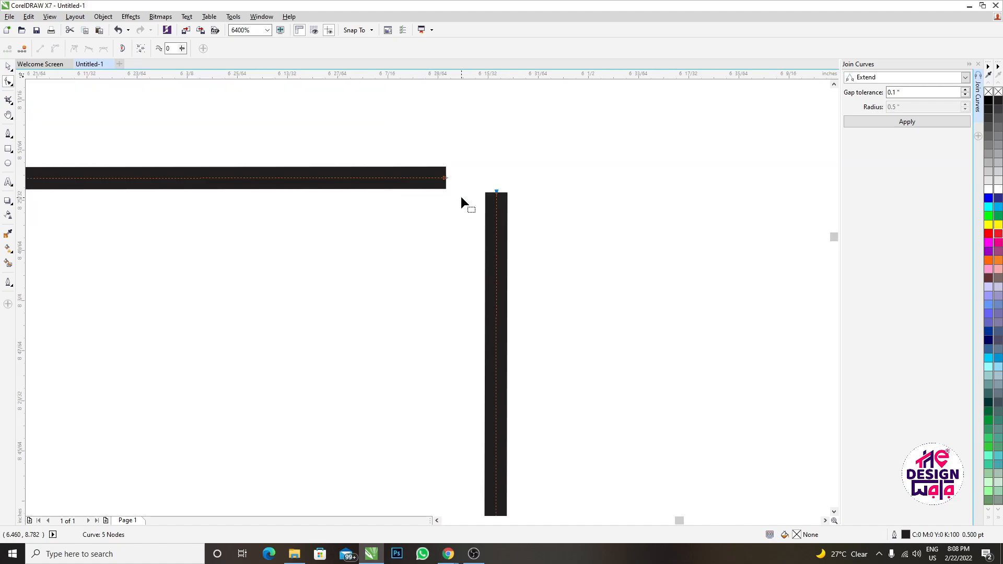
left_click(8, 67)
scroll(431, 233, "down", 3)
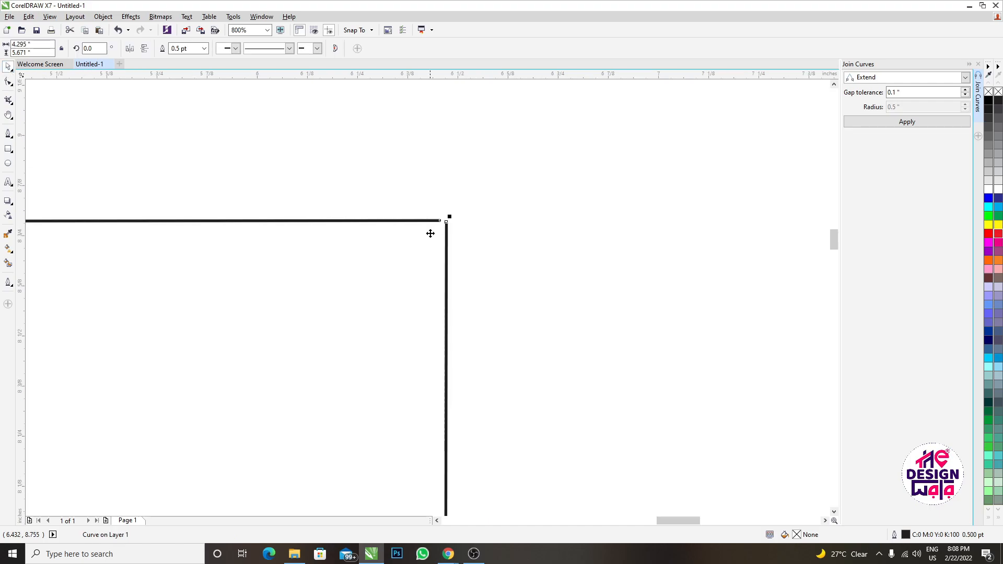
scroll(430, 234, "up", 1)
left_click(9, 83)
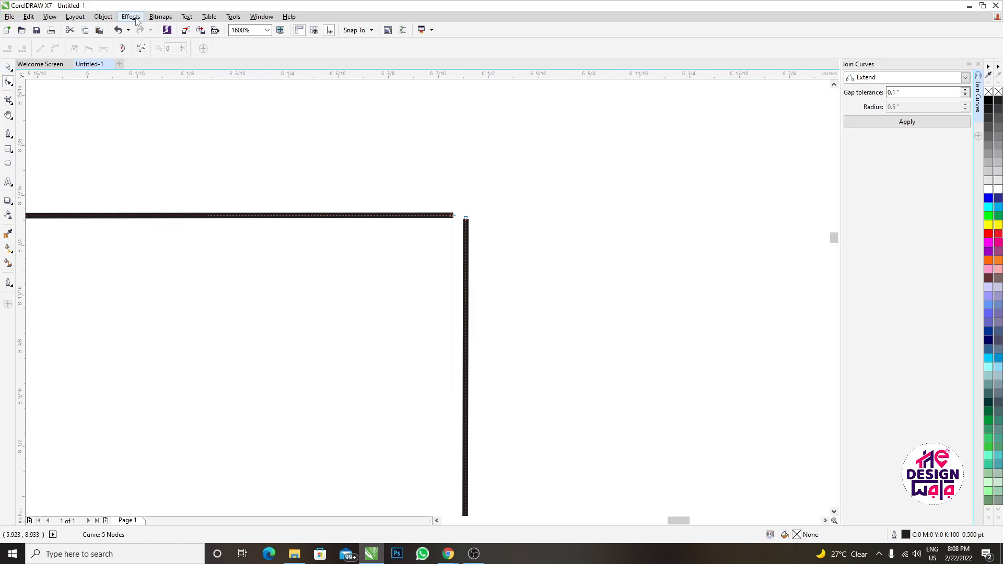
left_click(103, 16)
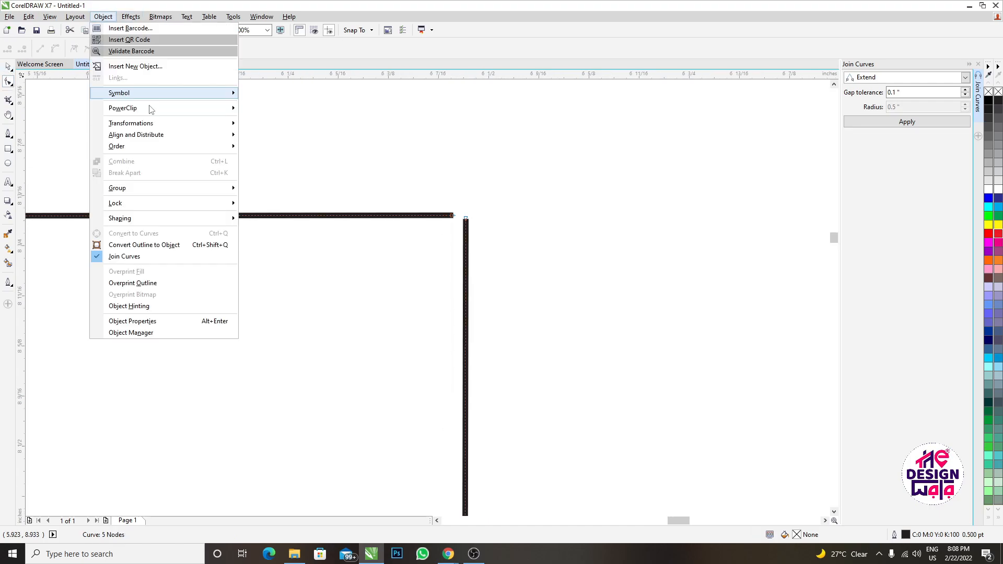
left_click(162, 257)
scroll(419, 256, "down", 3)
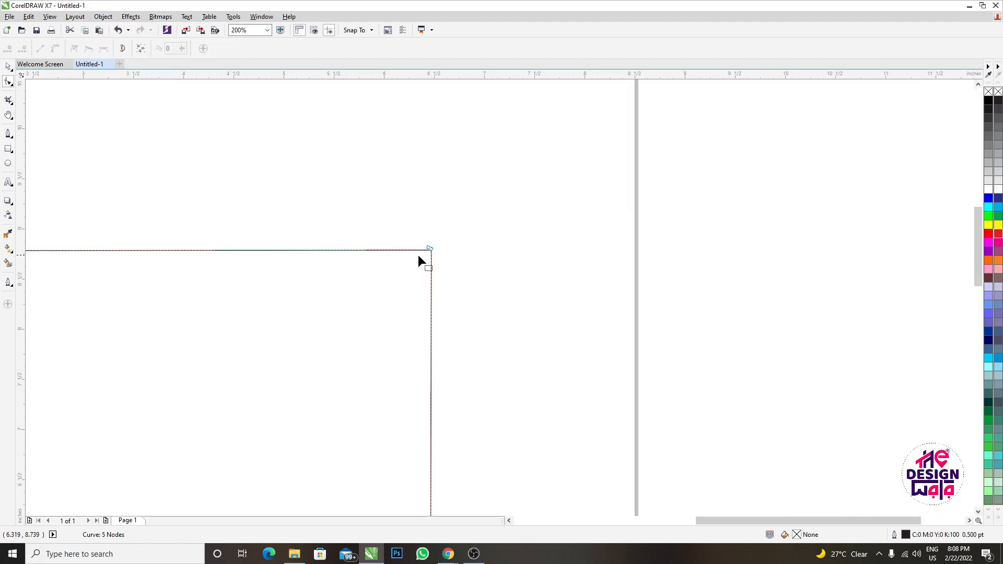
Try moving the right edge's open end node toward the top edge's end, and undo the move.
scroll(419, 256, "up", 4)
scroll(401, 198, "up", 2)
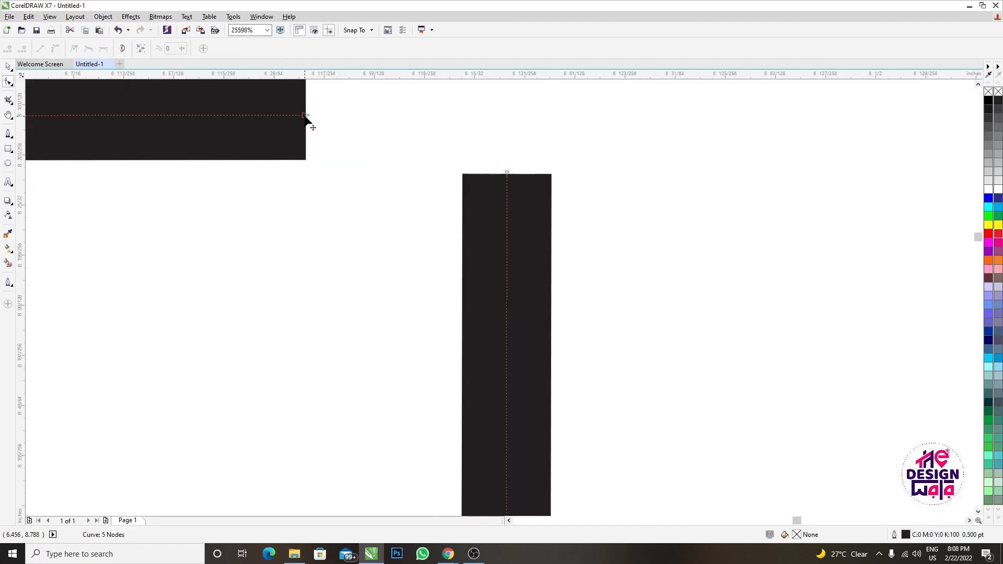
scroll(521, 262, "down", 1)
left_click_drag(515, 223, 422, 250)
key("ctrl+z")
key("ctrl+z")
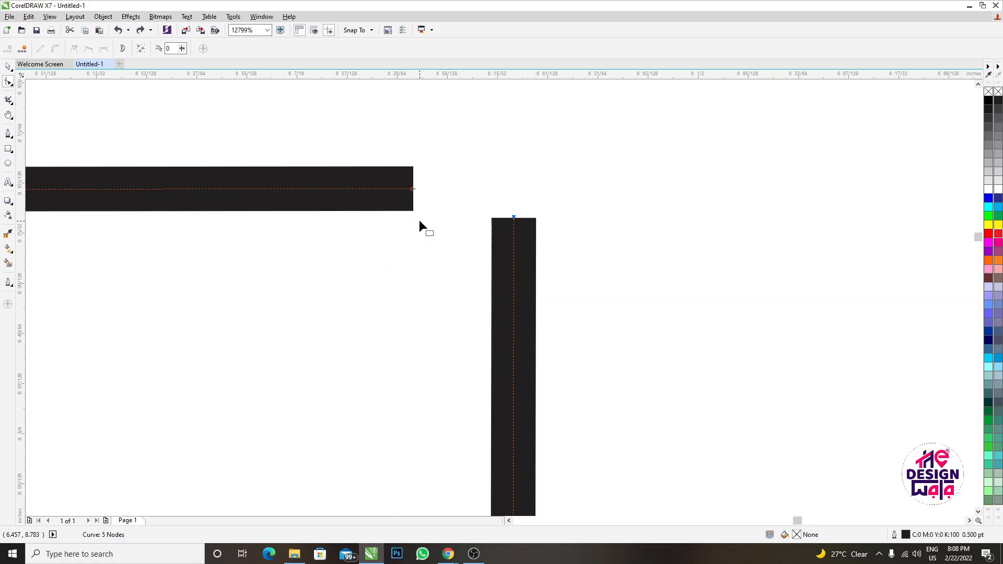
Move the right edge's open end node onto the top edge's end node to join them and close the curve.
scroll(444, 238, "down", 1)
scroll(443, 238, "up", 1)
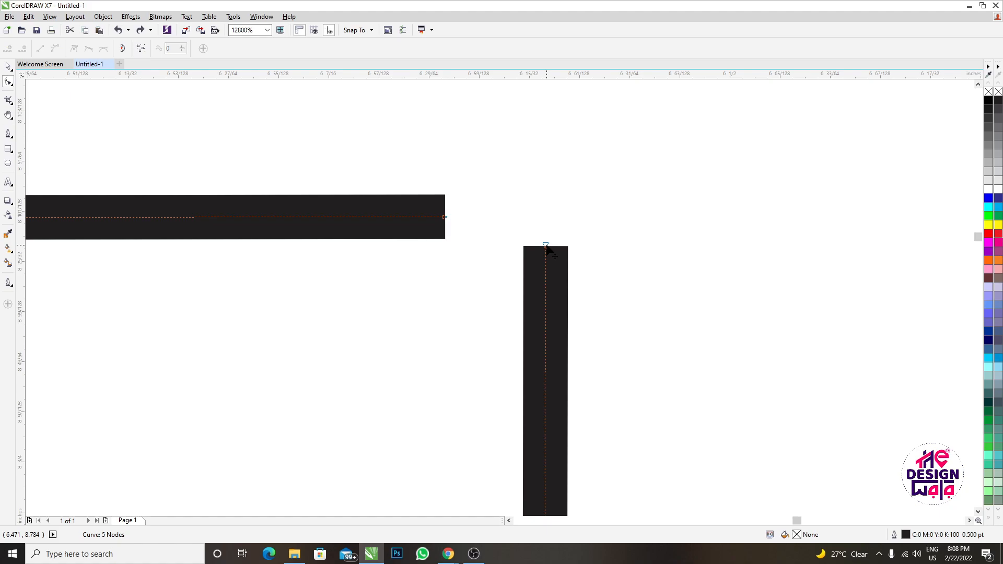
left_click_drag(547, 246, 447, 224)
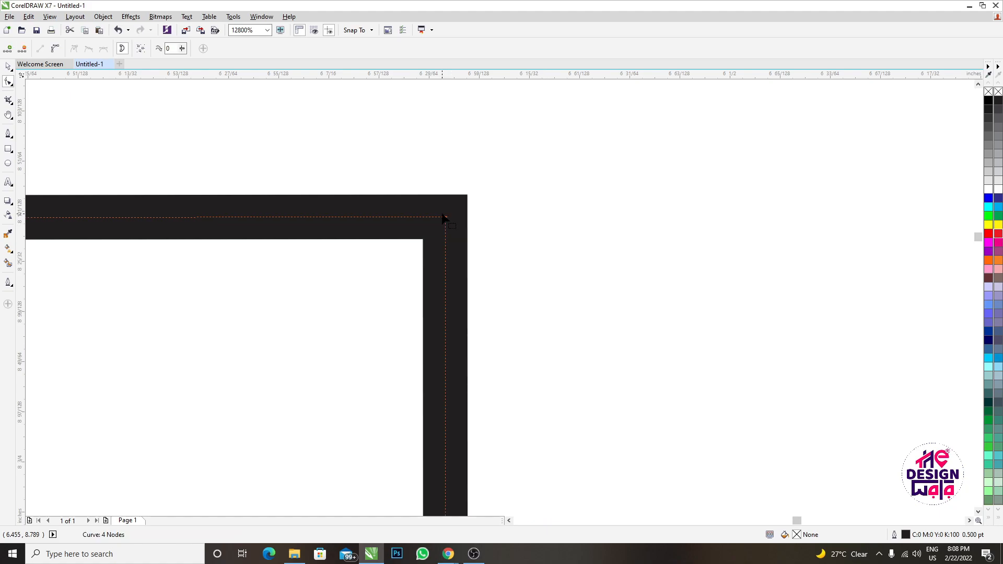
scroll(453, 230, "up", 1)
scroll(462, 243, "down", 10)
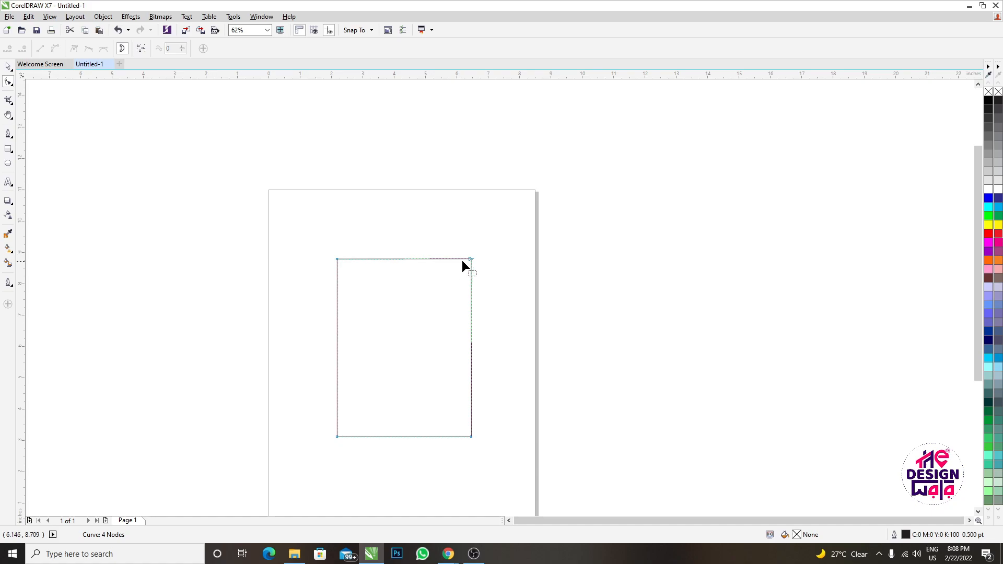
Try pulling the closed curve upward near its joined corner, and undo the change.
left_click_drag(462, 260, 438, 183)
key("ctrl+z")
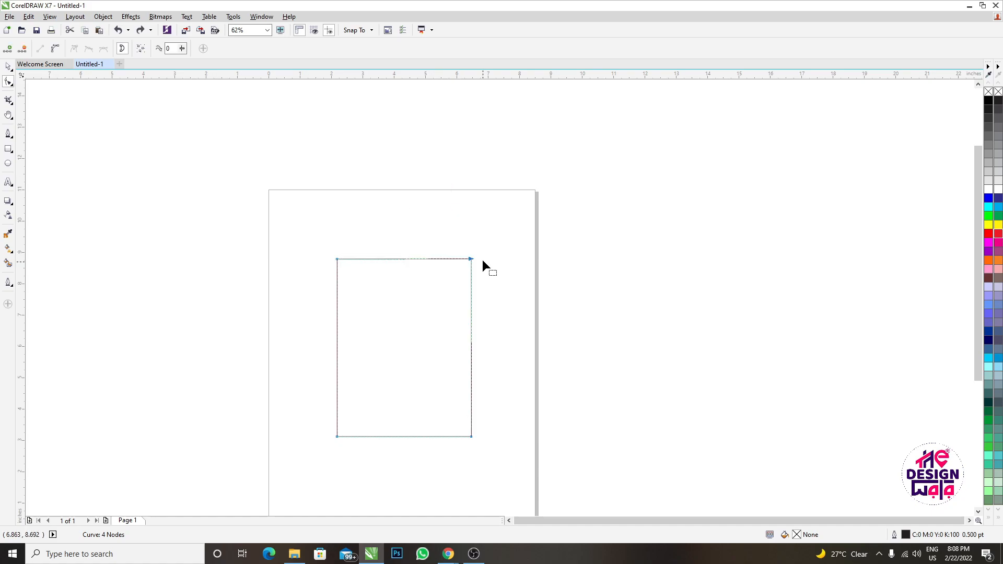
scroll(482, 259, "up", 10)
scroll(416, 212, "down", 5)
Select the curve's upper-right corner node and apply Join Curves in Extend mode with a 2-inch gap tolerance.
left_click_drag(417, 194, 586, 323)
scroll(490, 226, "down", 4)
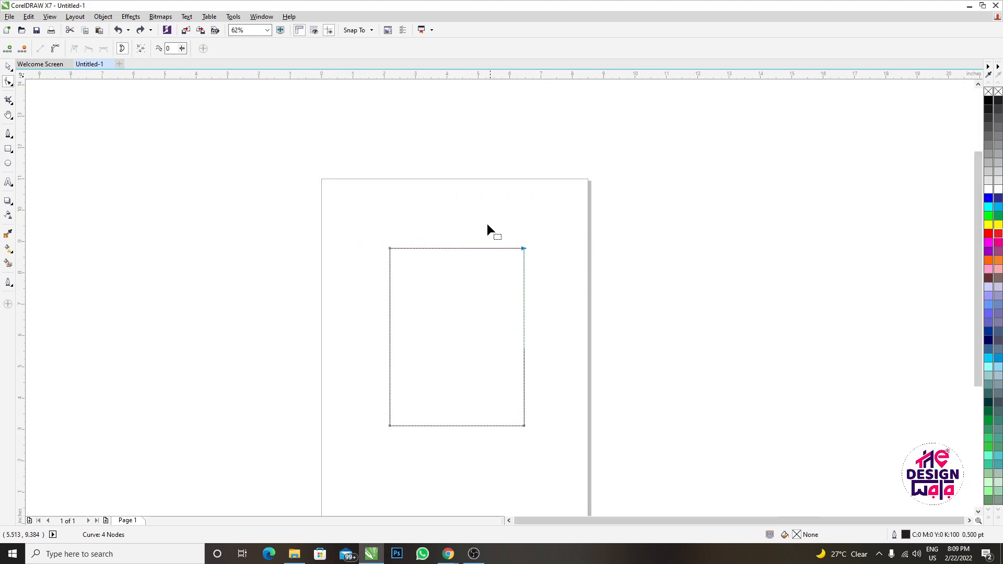
left_click(103, 16)
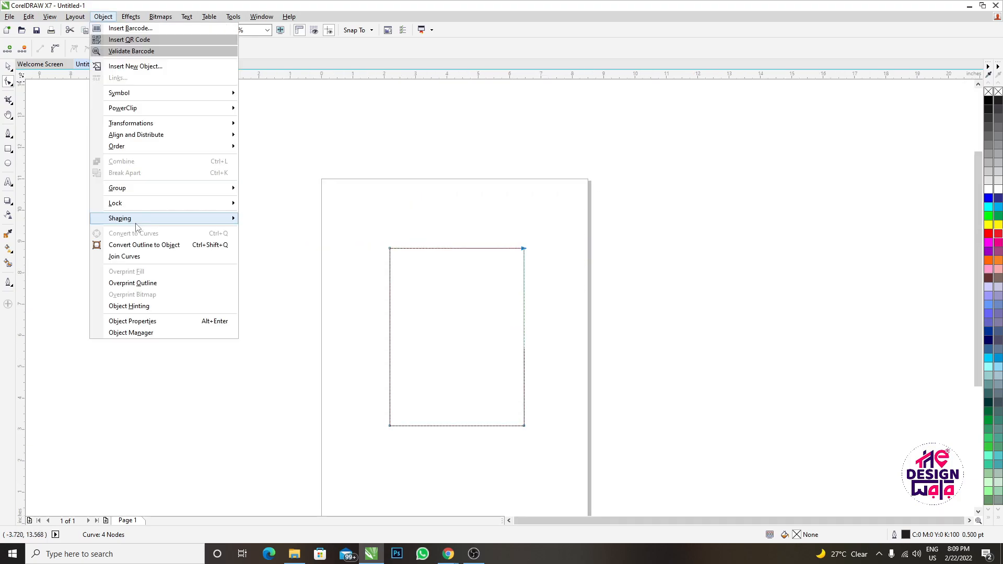
left_click(125, 256)
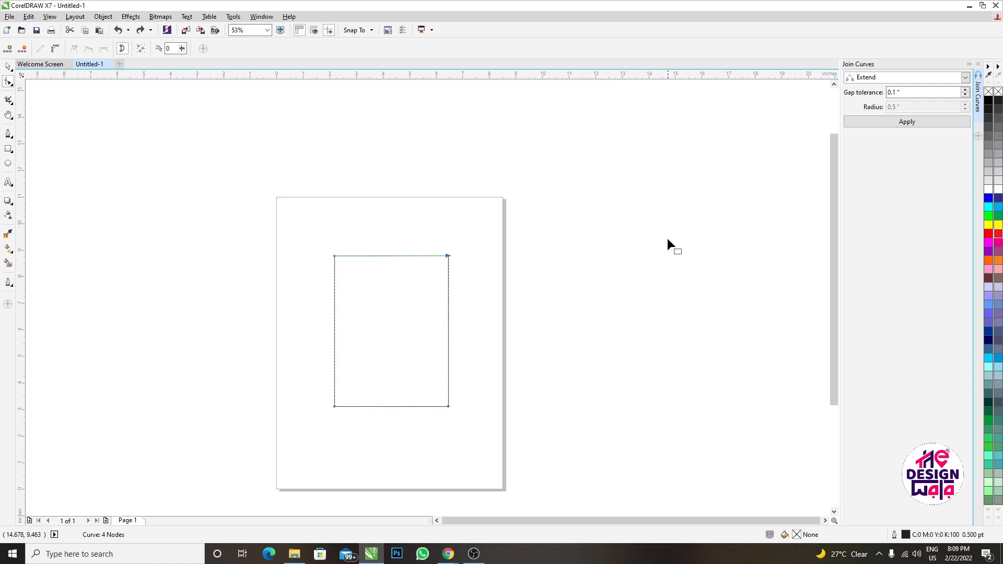
left_click(905, 93)
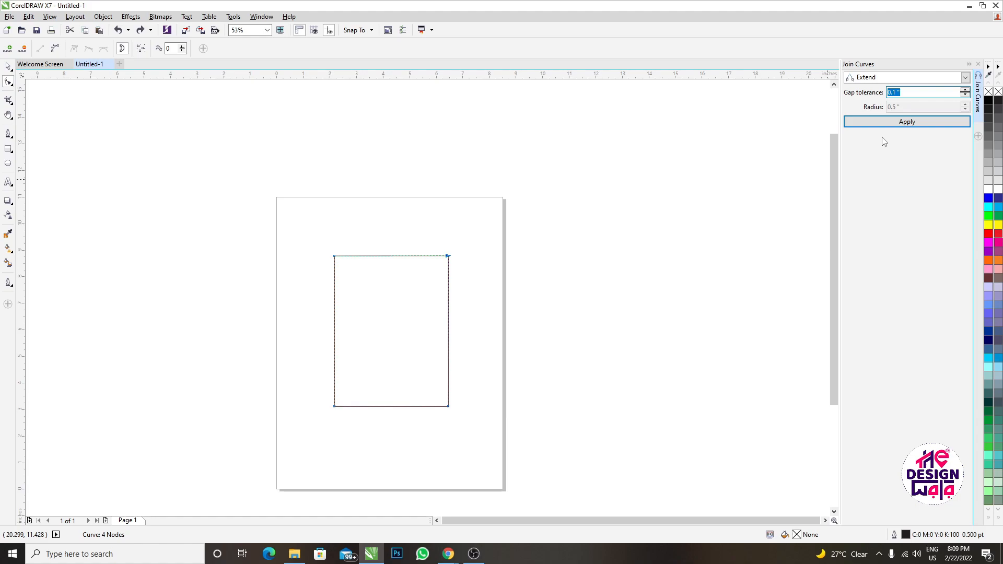
type("2")
left_click(915, 126)
Move the joined upper-right corner node slightly upward and close the Join Curves settings.
scroll(504, 240, "up", 7)
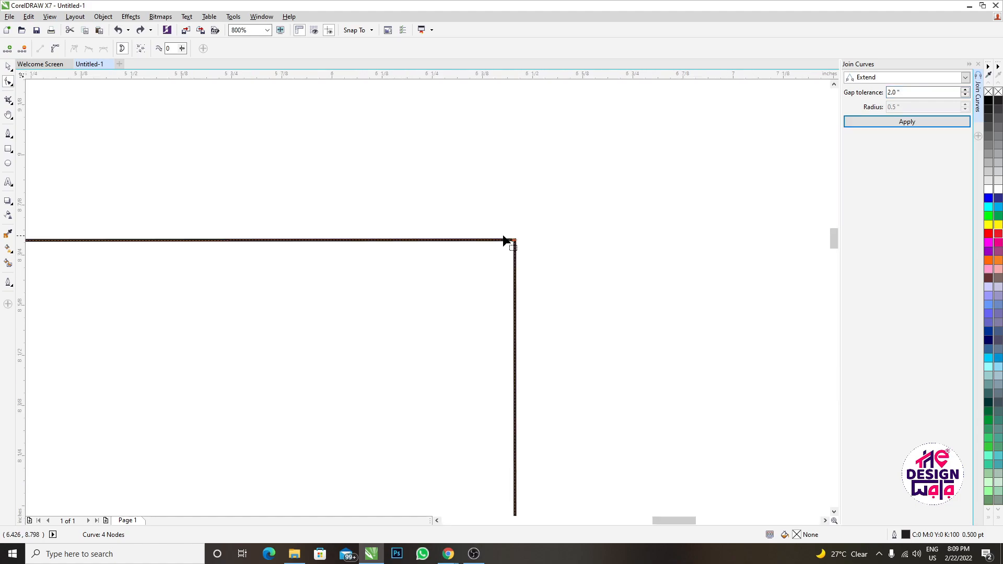
scroll(504, 241, "up", 9)
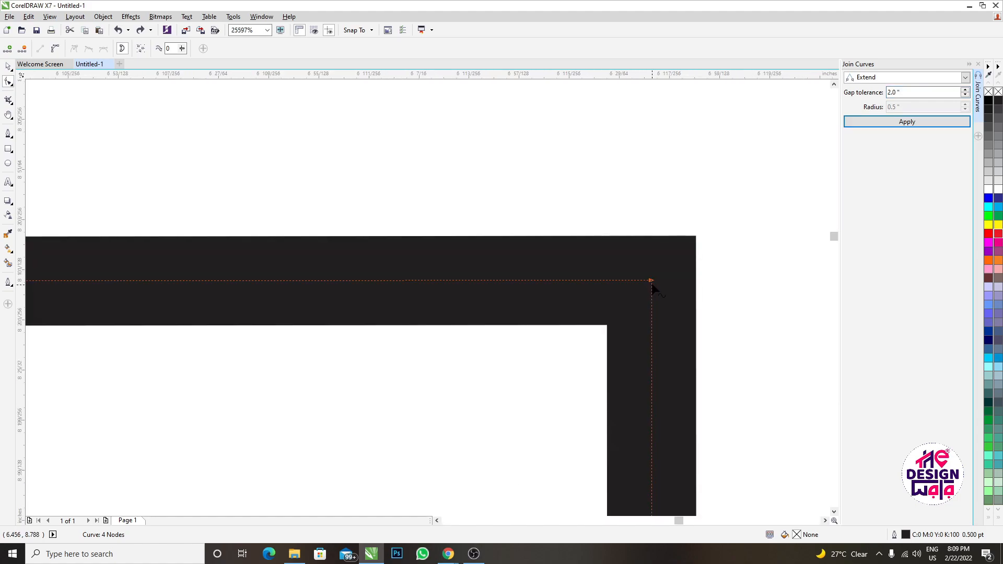
left_click_drag(652, 286, 635, 243)
scroll(635, 241, "down", 4)
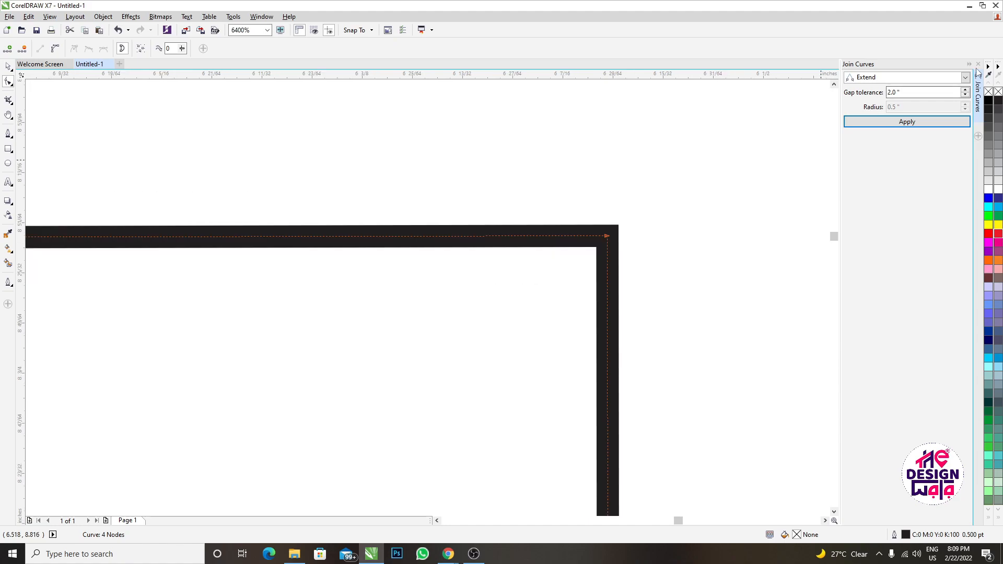
left_click(978, 64)
scroll(513, 244, "down", 7)
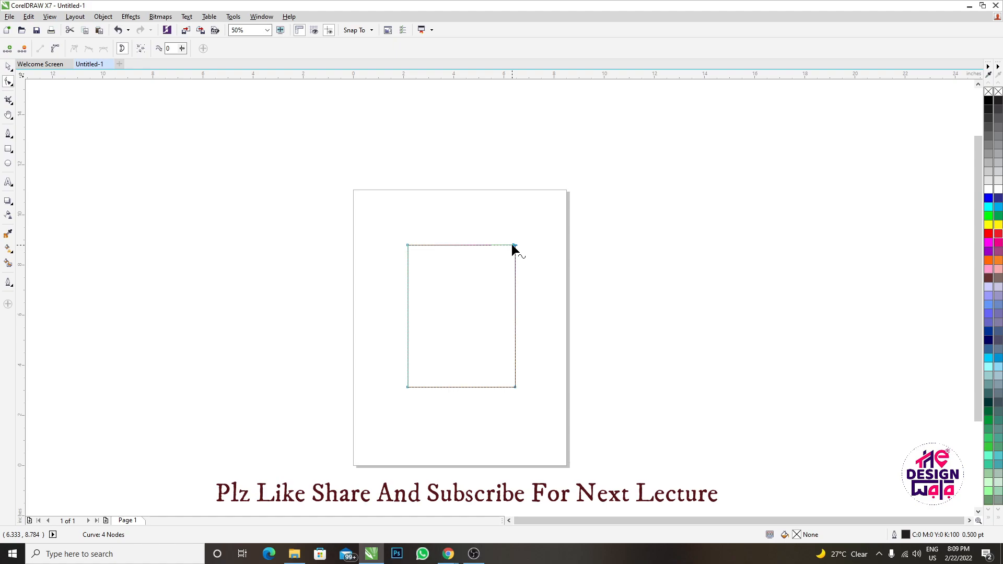
Delete the closed curve and draw a new rectangle in the middle of the page.
key("space")
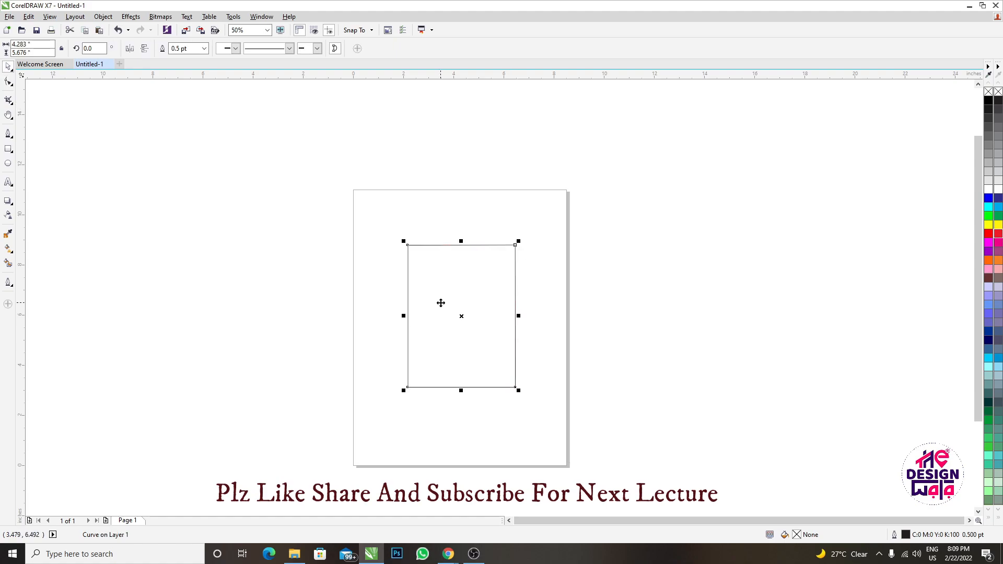
key("Delete")
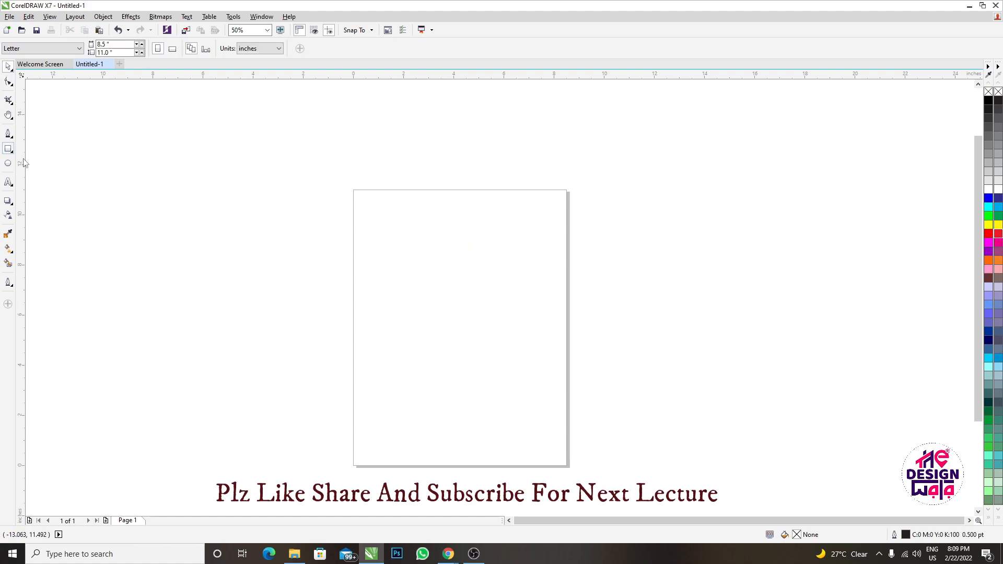
left_click_drag(400, 242, 528, 394)
key("space")
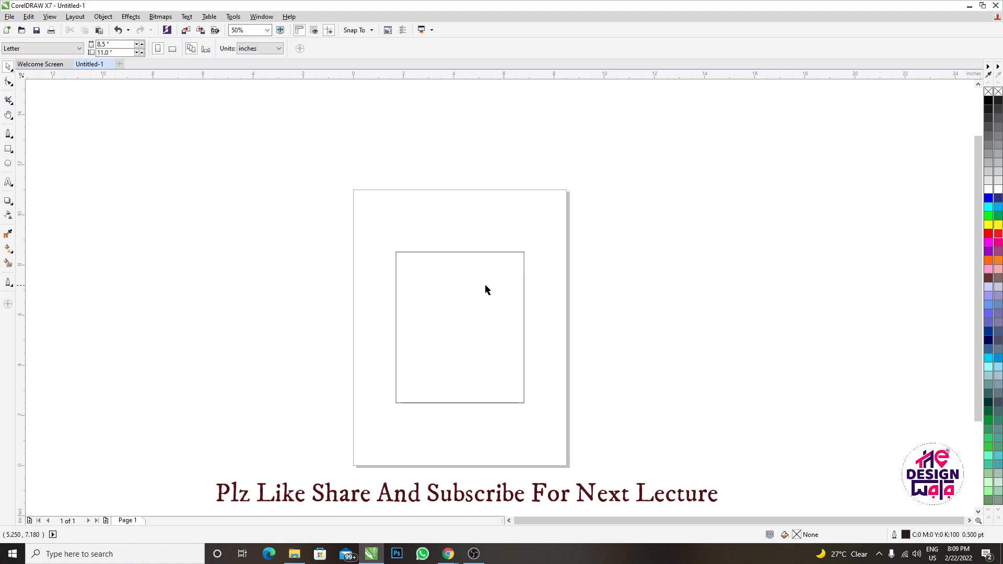
Replace the rectangle with an S-shaped Pen curve about 8.155 × 2.699 inches and select its middle node for editing.
left_click(485, 285)
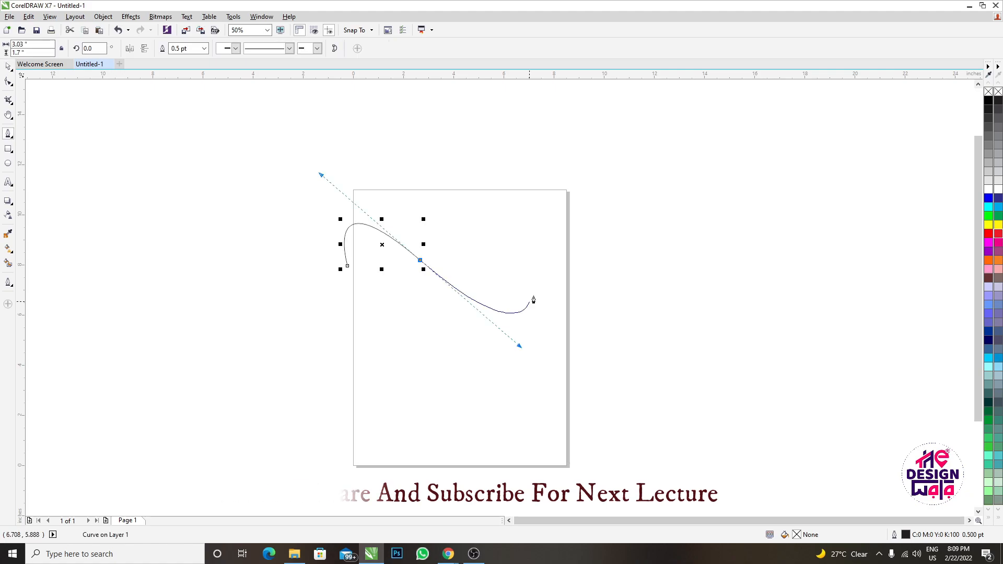
key("space")
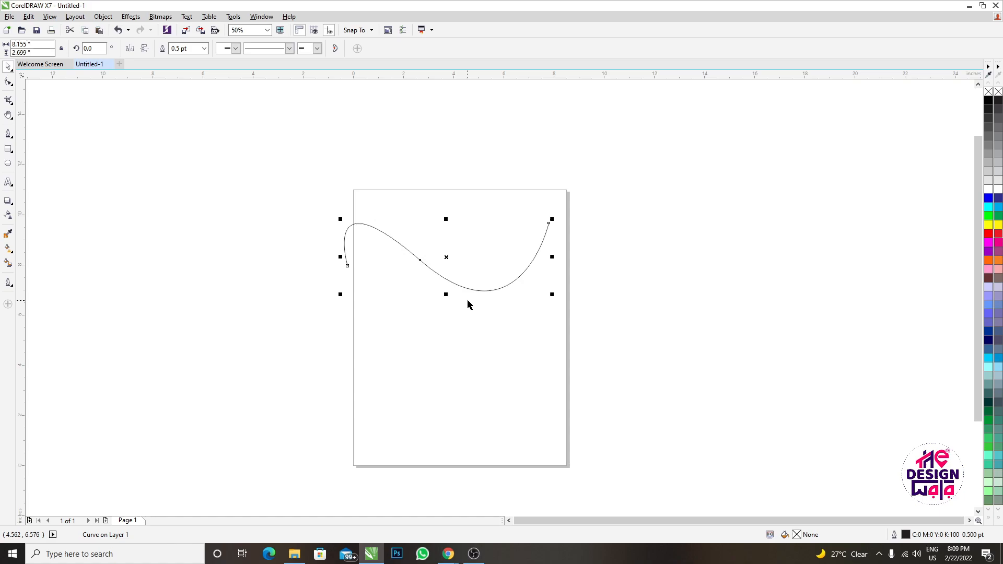
key("F10")
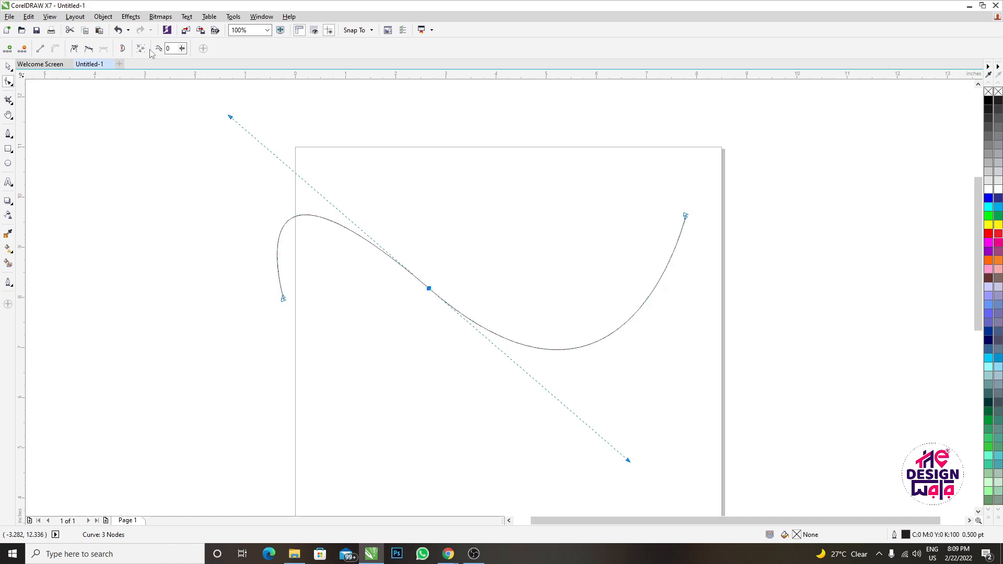
Break the S-shaped curve apart at its middle node.
scroll(425, 296, "up", 1)
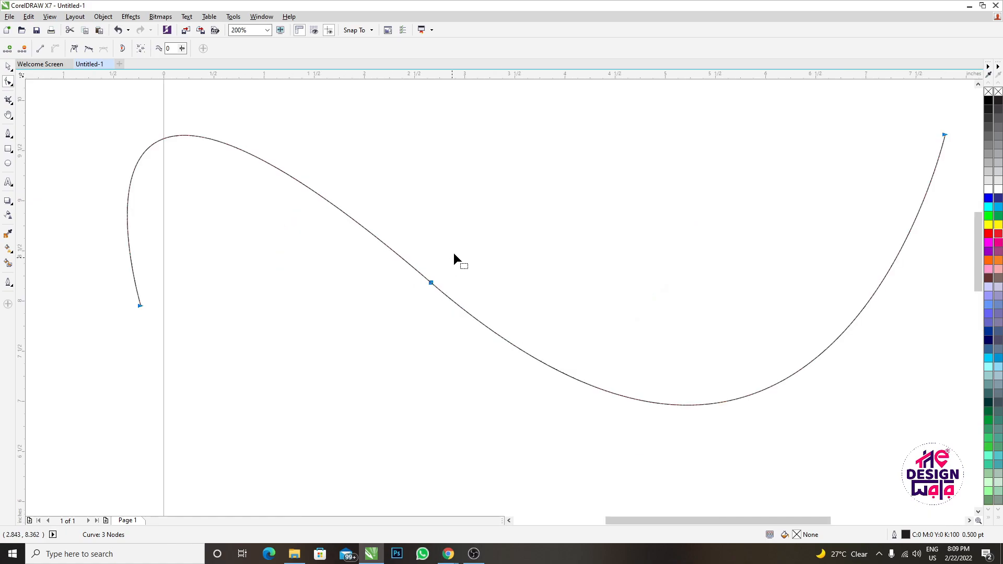
left_click(436, 291)
right_click(432, 283)
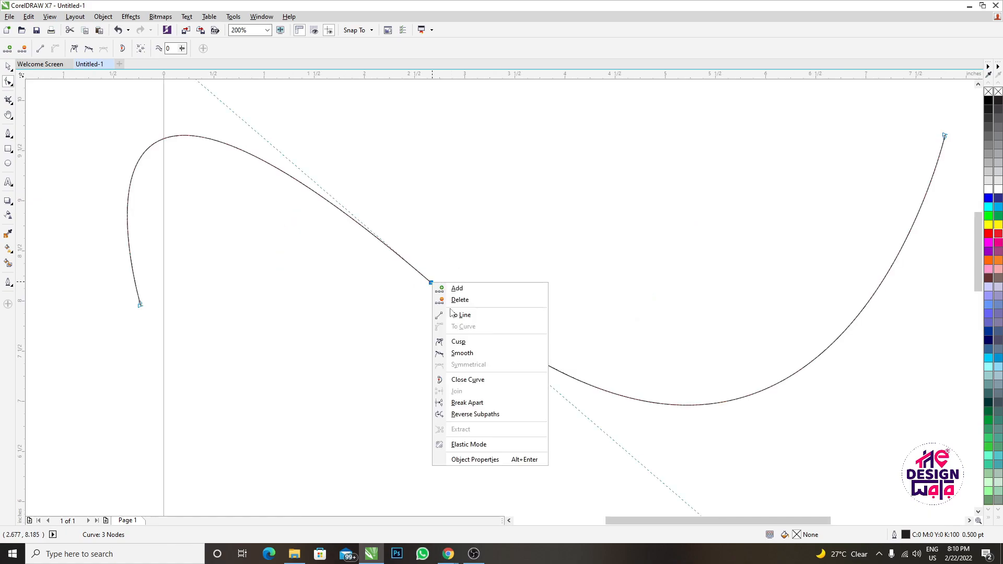
left_click(463, 403)
scroll(420, 245, "up", 4)
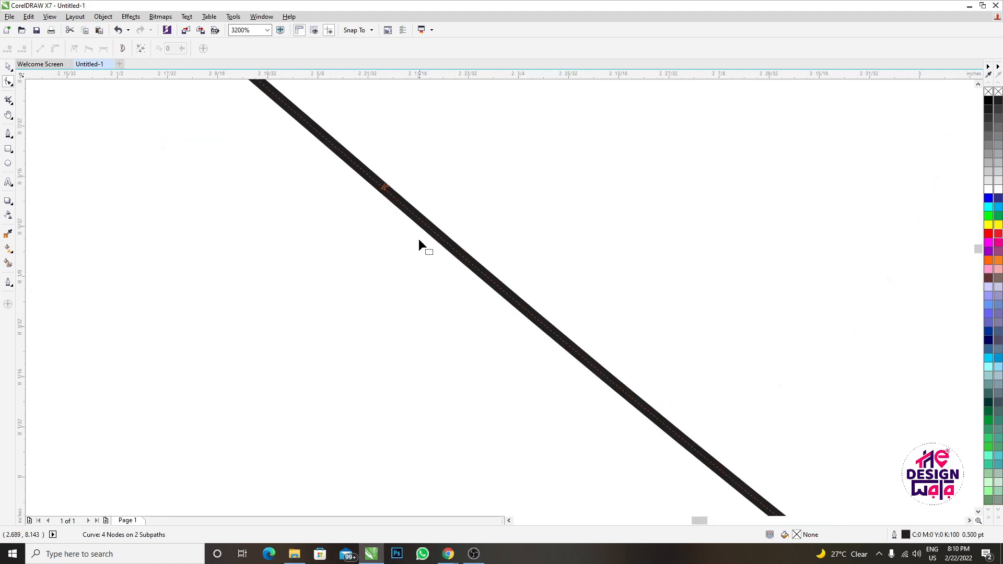
mouse_move(384, 187)
left_mouse_down()
mouse_move(354, 209)
mouse_move(385, 187)
left_mouse_up()
scroll(385, 188, "up", 3)
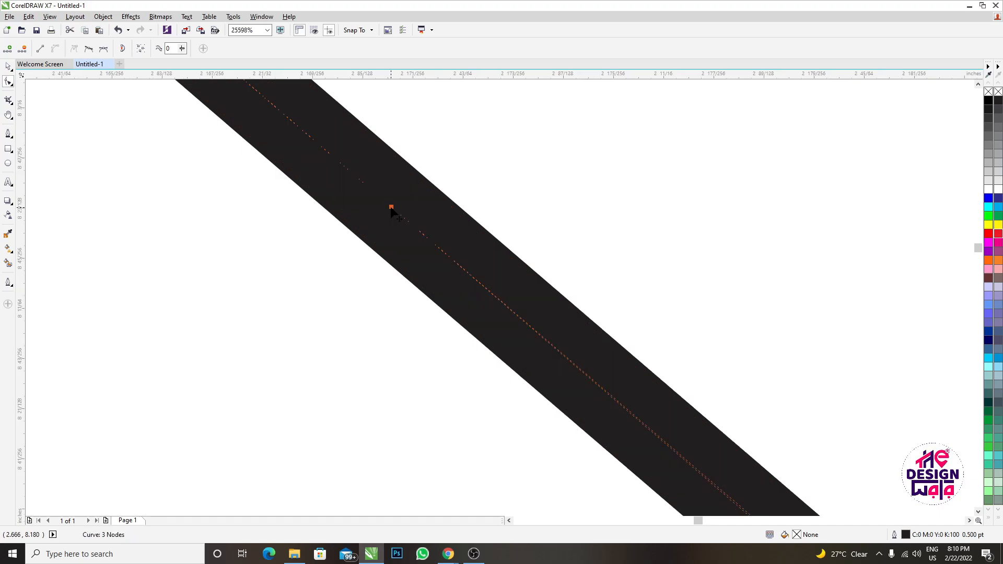
key("ctrl+z")
Move one of the overlapping end nodes at the break slightly away so the two curve pieces are separated.
scroll(326, 286, "down", 1)
left_click_drag(241, 320, 269, 287)
left_click_drag(239, 322, 343, 259)
scroll(361, 282, "up", 4)
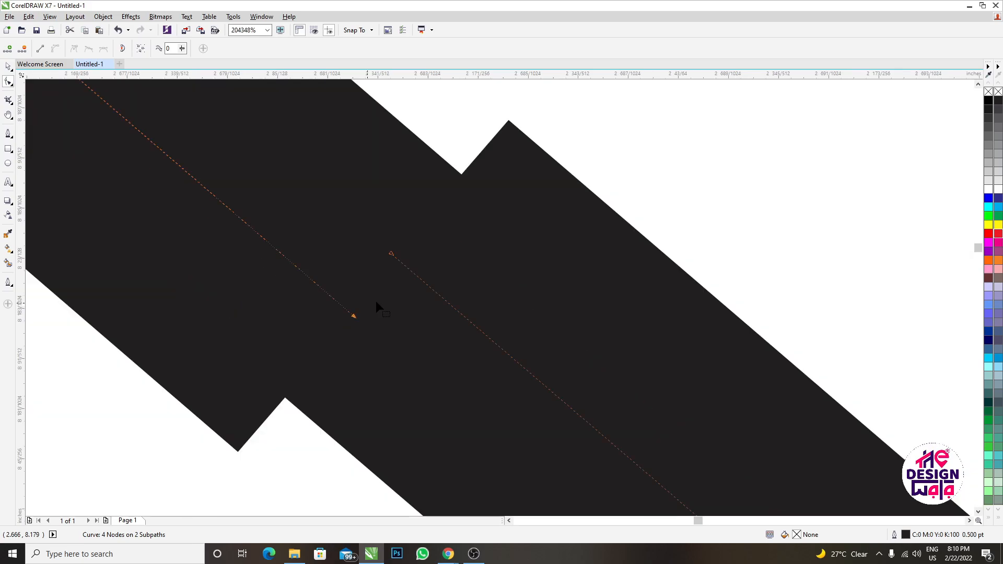
scroll(375, 301, "down", 1)
left_click(375, 301)
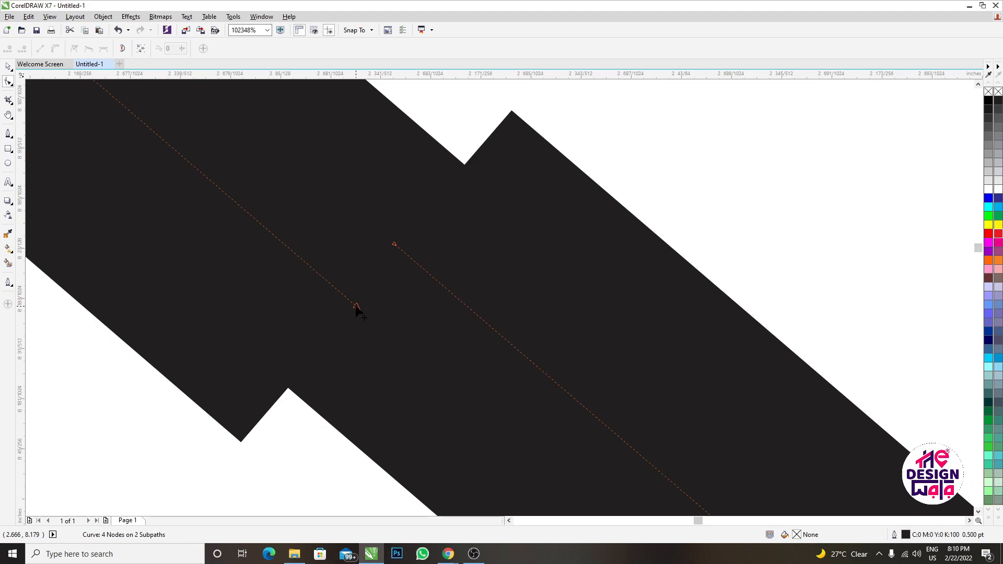
Try to join the two separated end nodes at the break, and undo the join.
left_click(356, 307)
left_click_drag(394, 244, 388, 247)
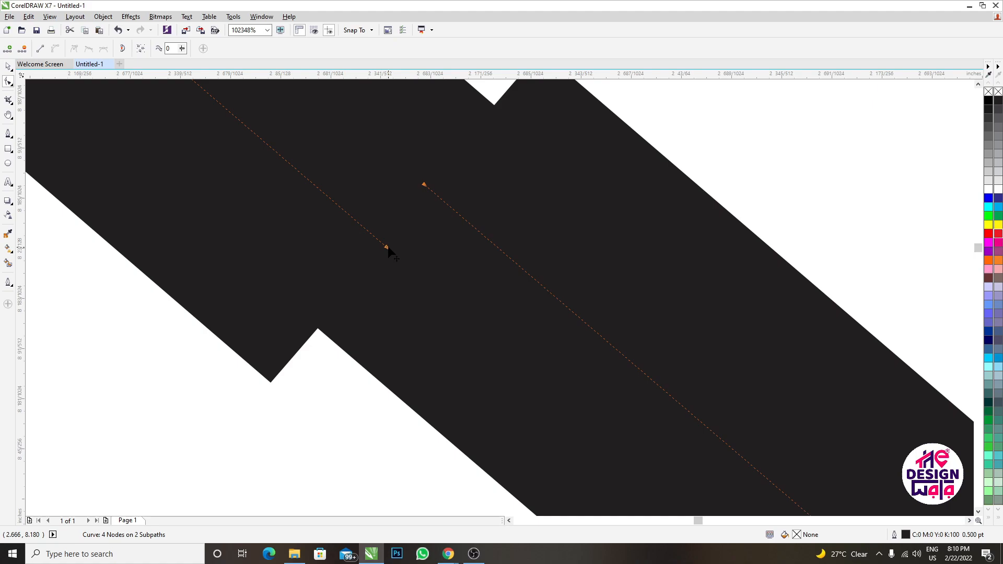
right_click(388, 252)
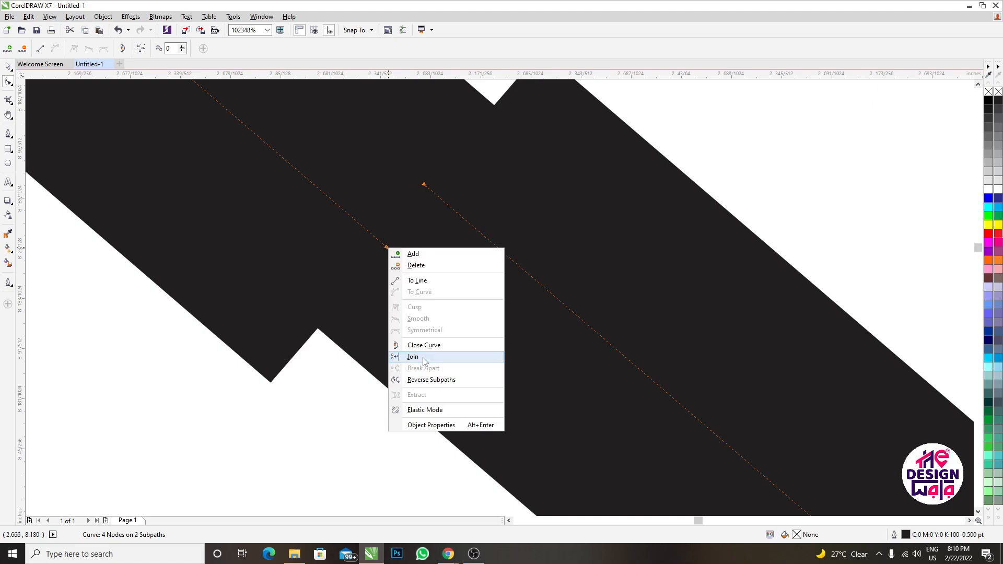
left_click(413, 357)
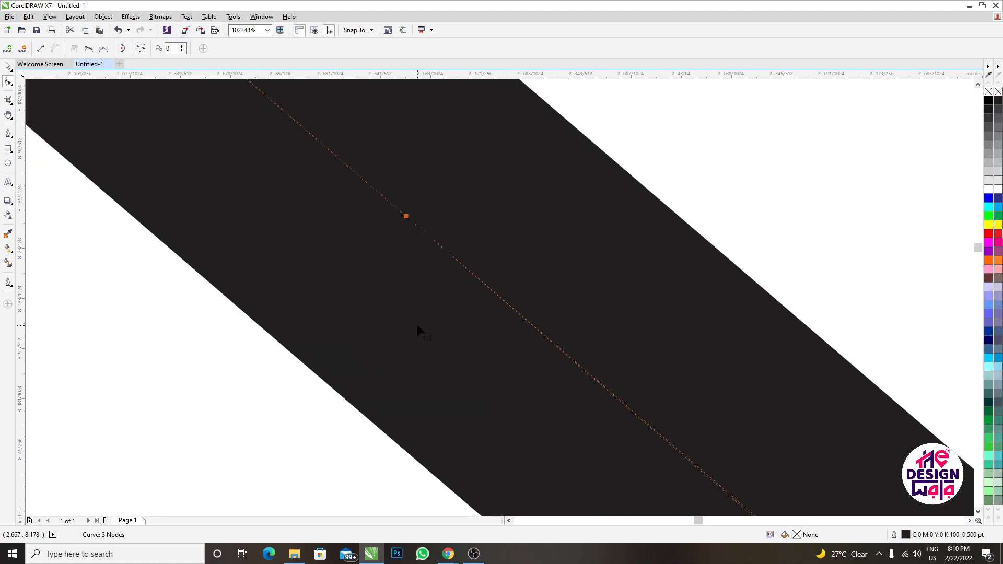
key("ctrl+z")
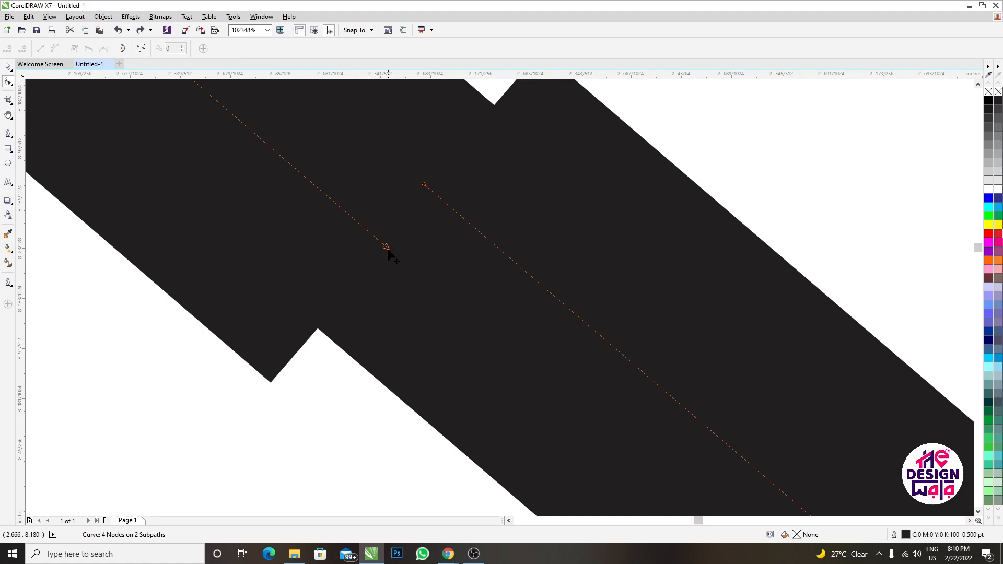
Select both separated end nodes and join them into a single middle node.
left_click(387, 248)
left_click(424, 185, "shift")
key("ctrl+j")
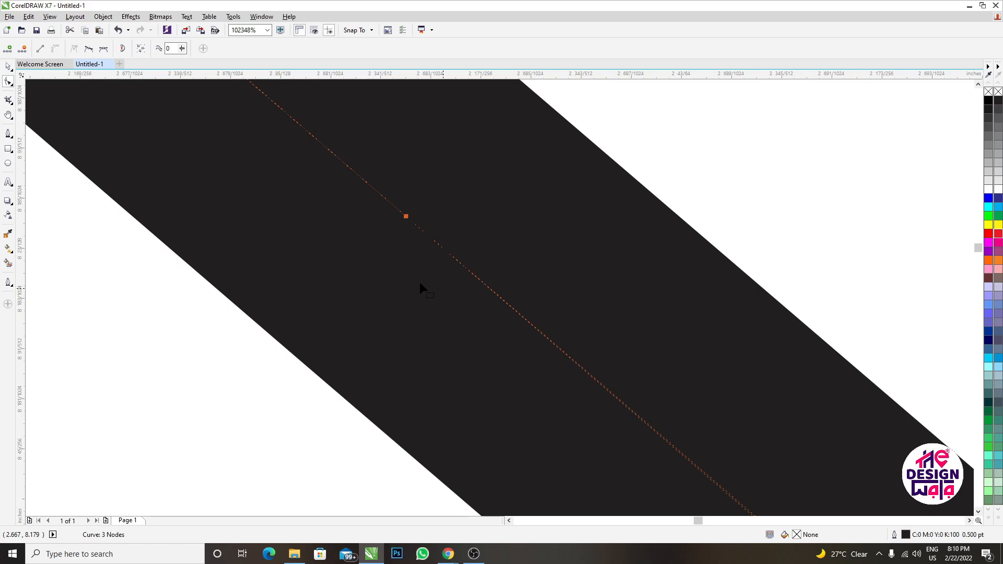
scroll(419, 282, "down", 10)
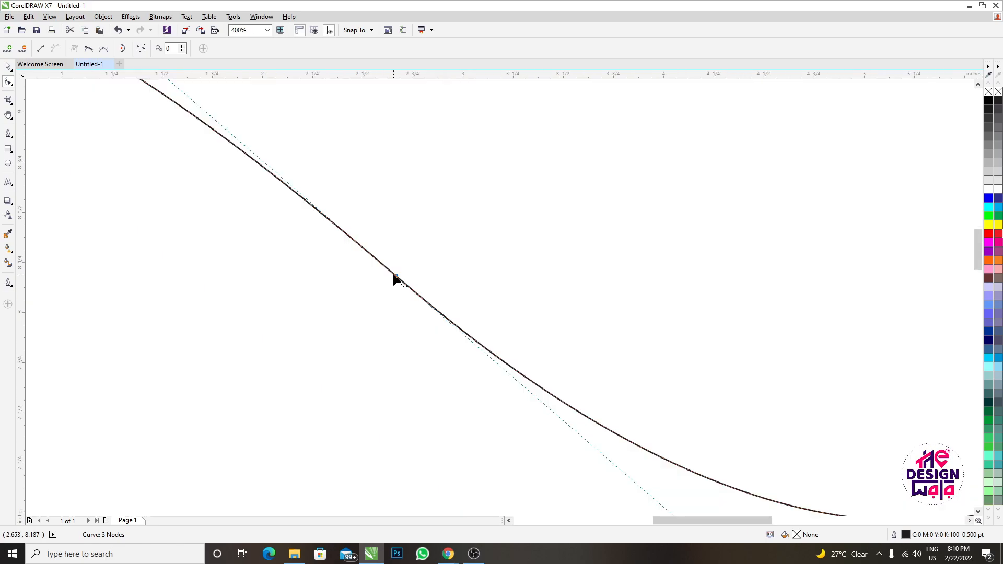
scroll(394, 276, "down", 2)
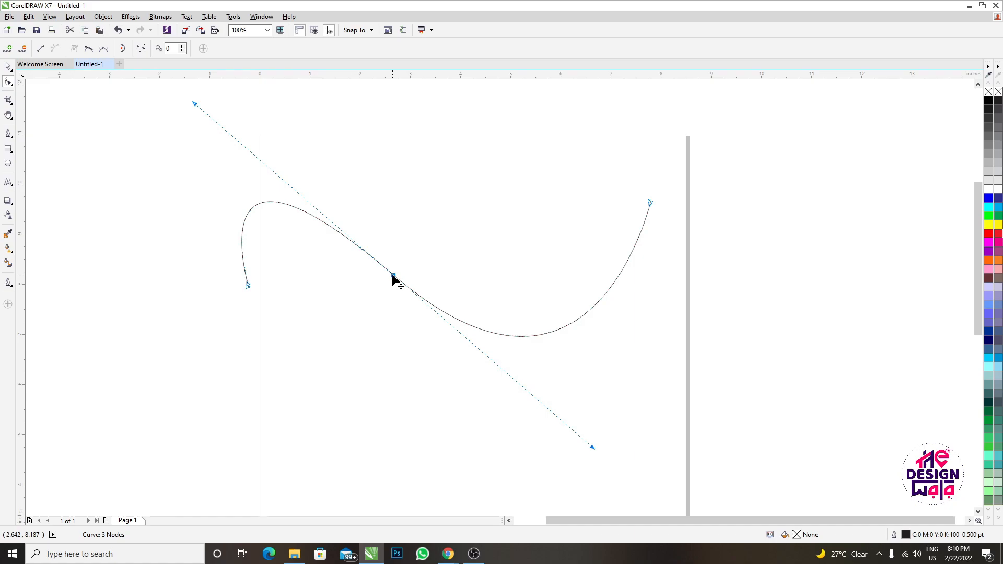
Delete the middle node and reshape the curve into a gentle wave that extends just past the page's right edge.
key("Delete")
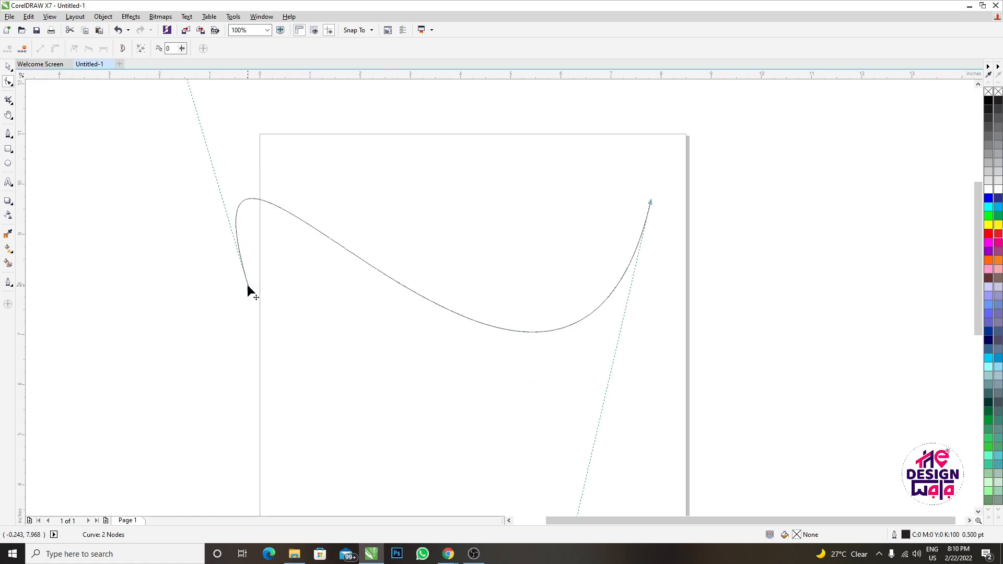
scroll(357, 313, "down", 1)
left_click_drag(269, 178, 343, 165)
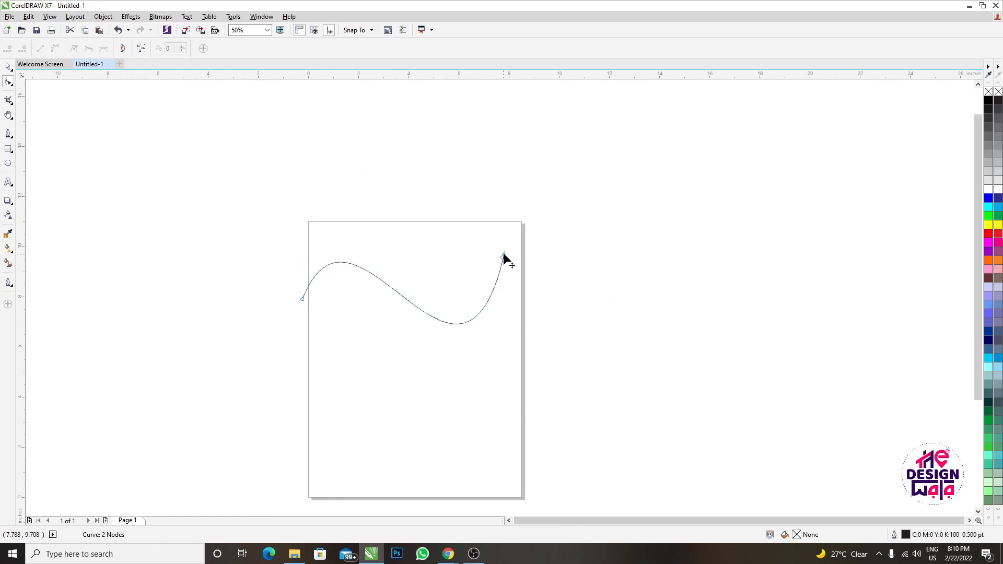
left_click_drag(504, 257, 527, 255)
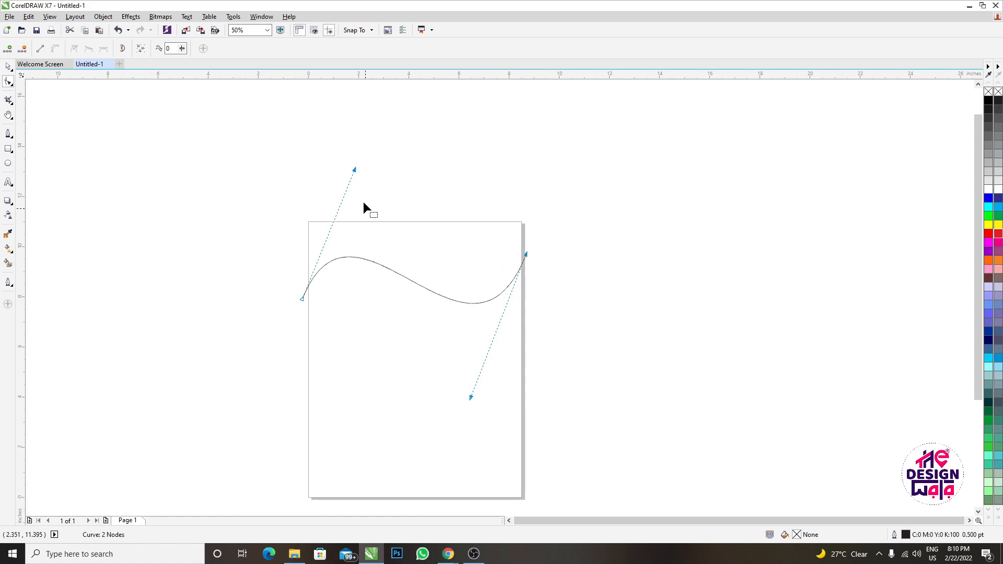
left_click_drag(471, 397, 445, 361)
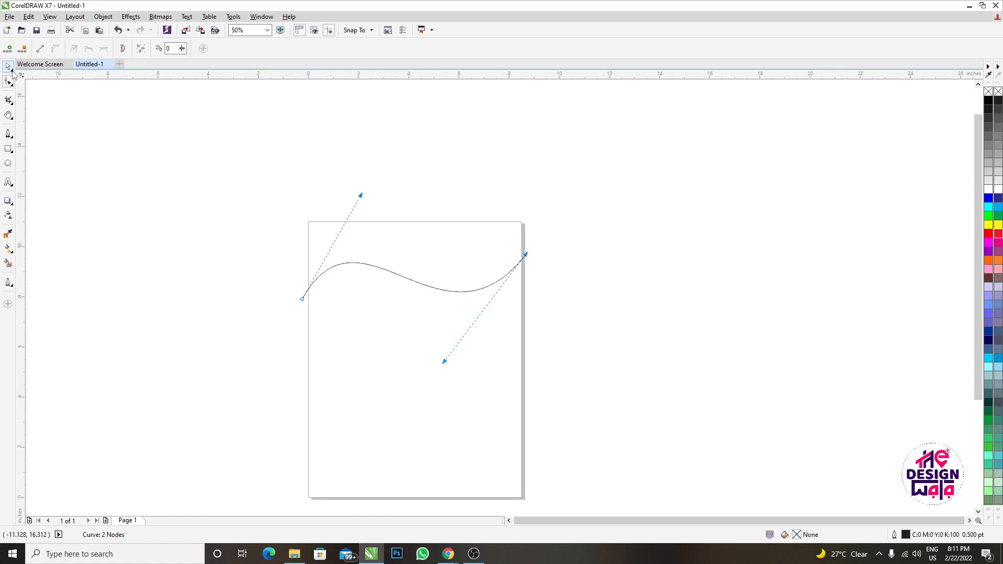
Place a copy of the wave curve directly below the original.
left_click(13, 72)
left_click_drag(418, 281, 419, 312)
left_click(8, 148)
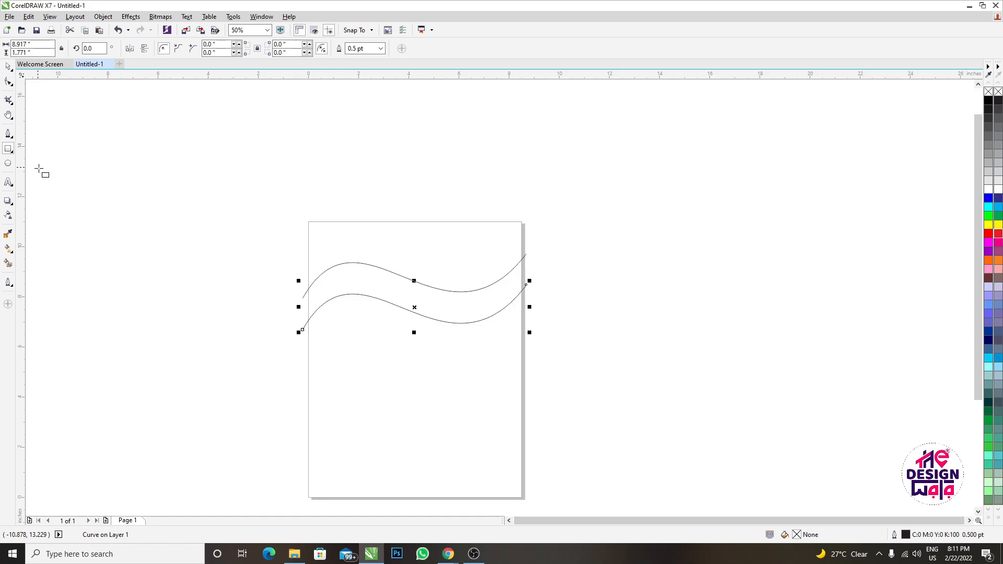
Draw a vertical Pen line about 1.917 inches tall across the curves' left ends and copy it across their right ends.
left_click(8, 134)
left_click(310, 264)
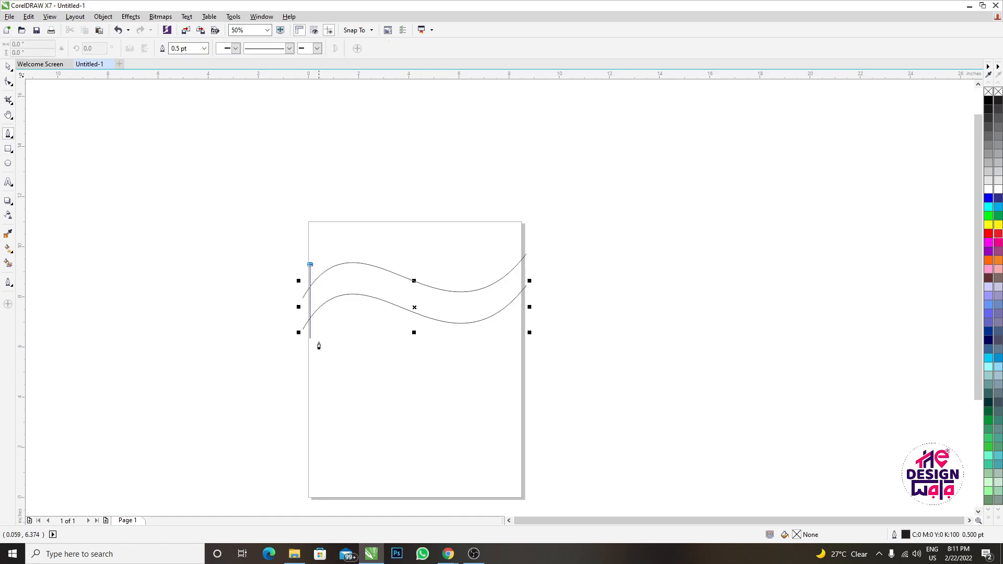
key("ctrl+z")
scroll(312, 330, "up", 1)
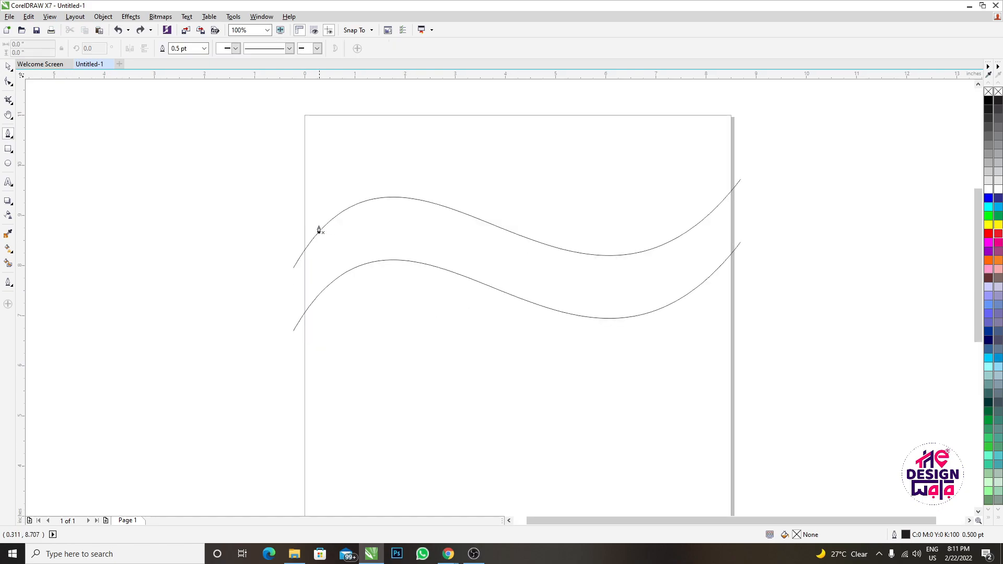
left_click(314, 222)
left_click(314, 319)
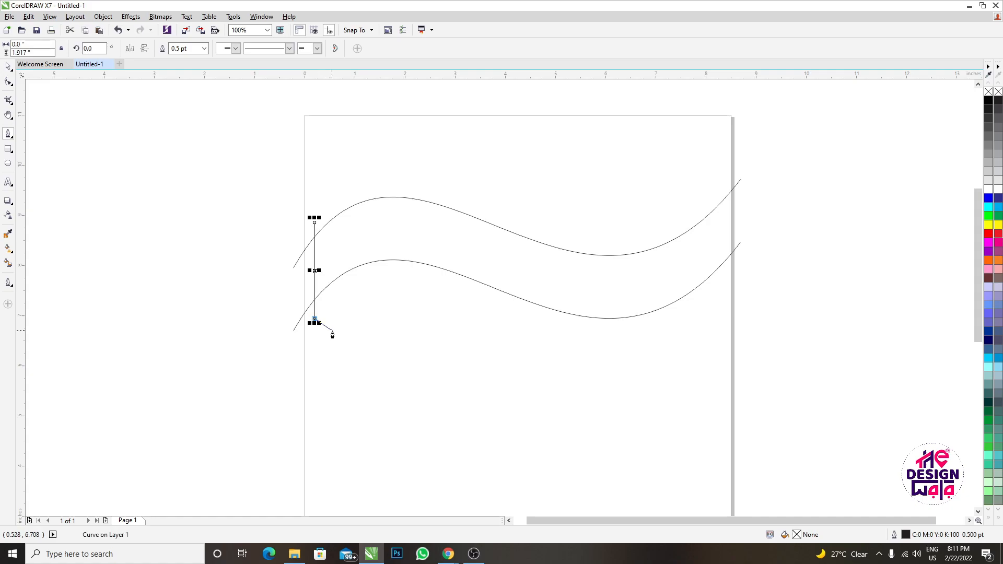
key("space")
left_click_drag(315, 263, 723, 226)
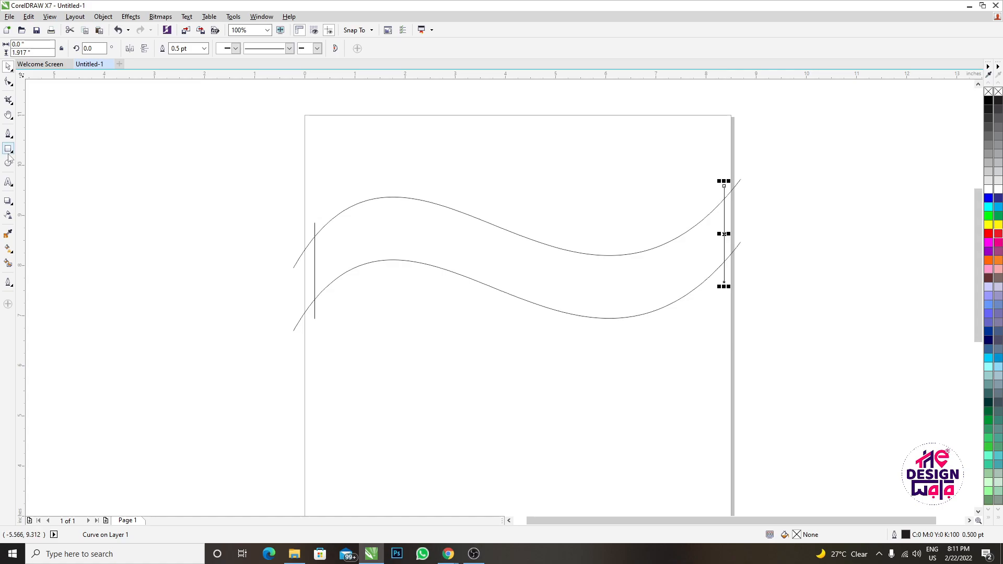
Fill the area enclosed by the two waves and the vertical lines with Smart Fill in blue-grey with a 0.5 pt outline.
left_click(8, 263)
left_click(357, 258)
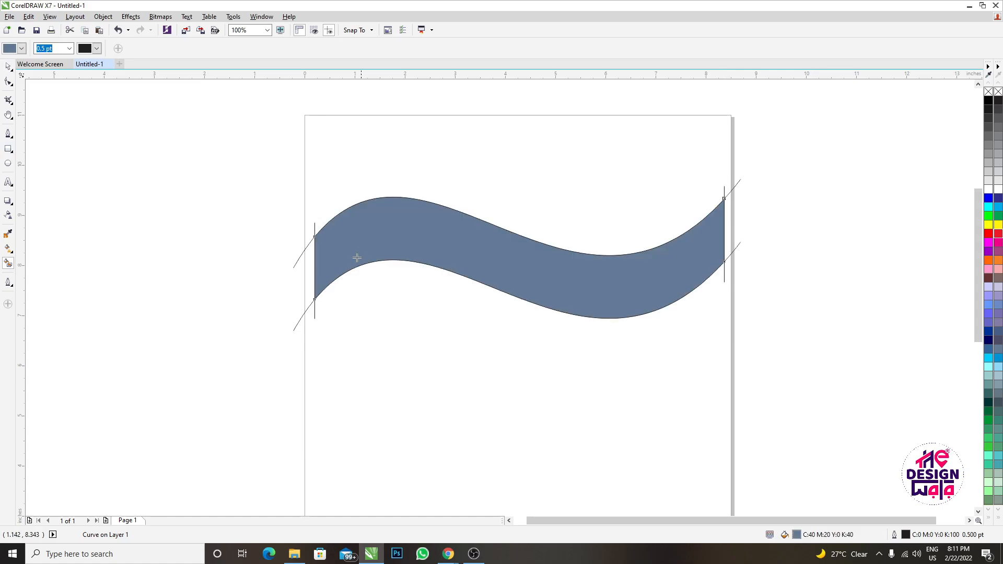
key("space")
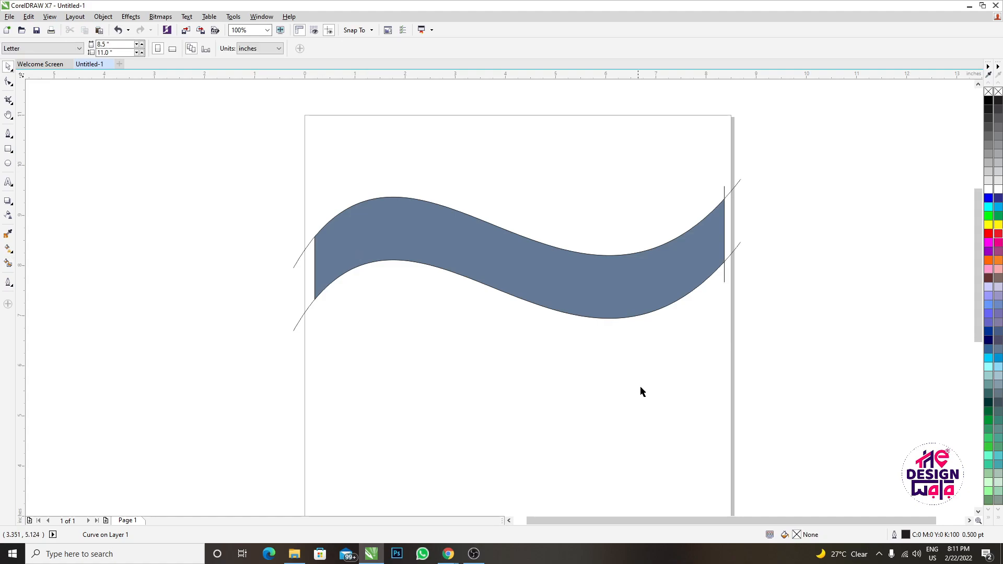
Draw an ellipse about 2.365 × 2.333 inches centred between the orange and green bands, overlapping both.
scroll(740, 188, "up", 2)
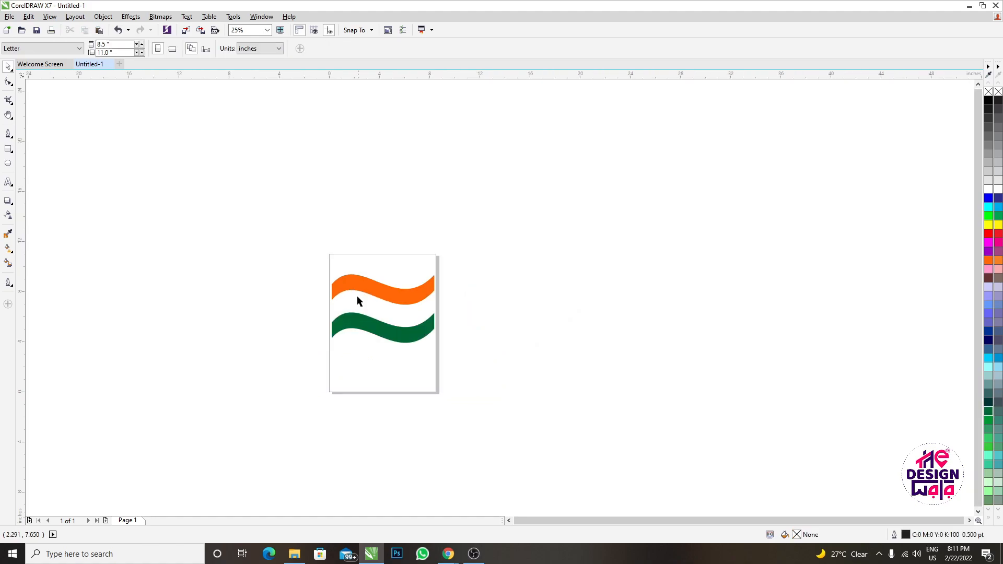
scroll(371, 329, "up", 2)
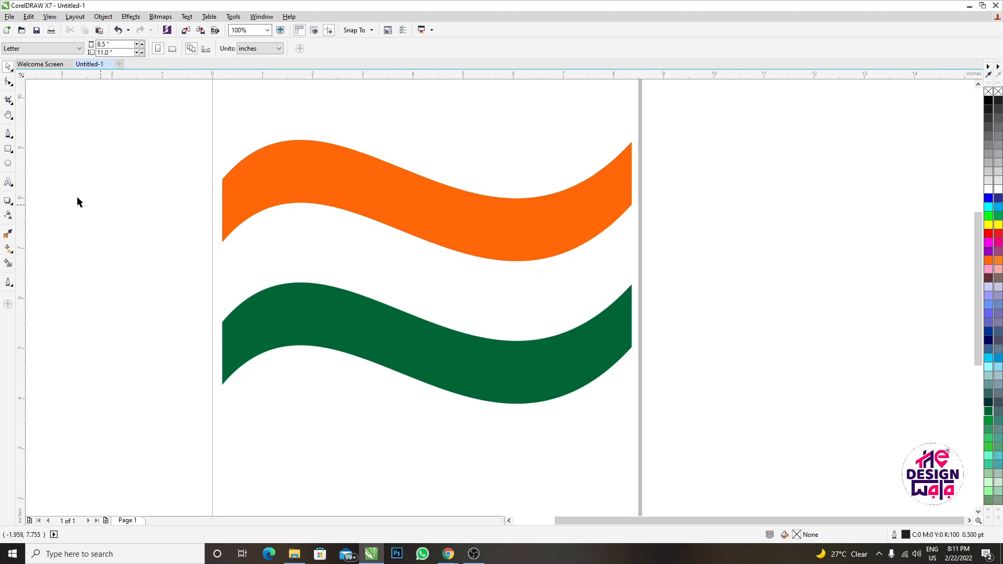
key("F7")
left_click_drag(362, 220, 487, 344)
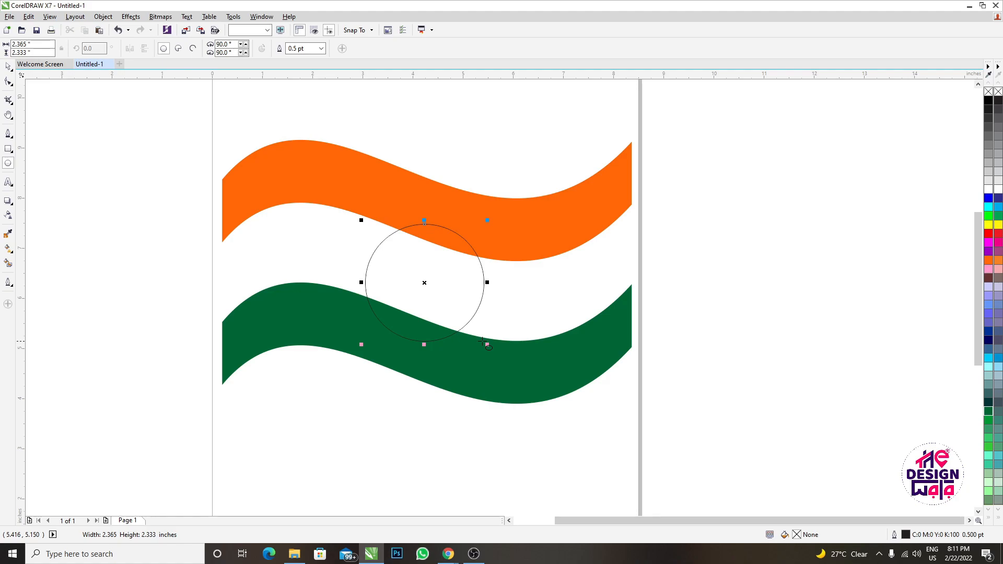
key("space")
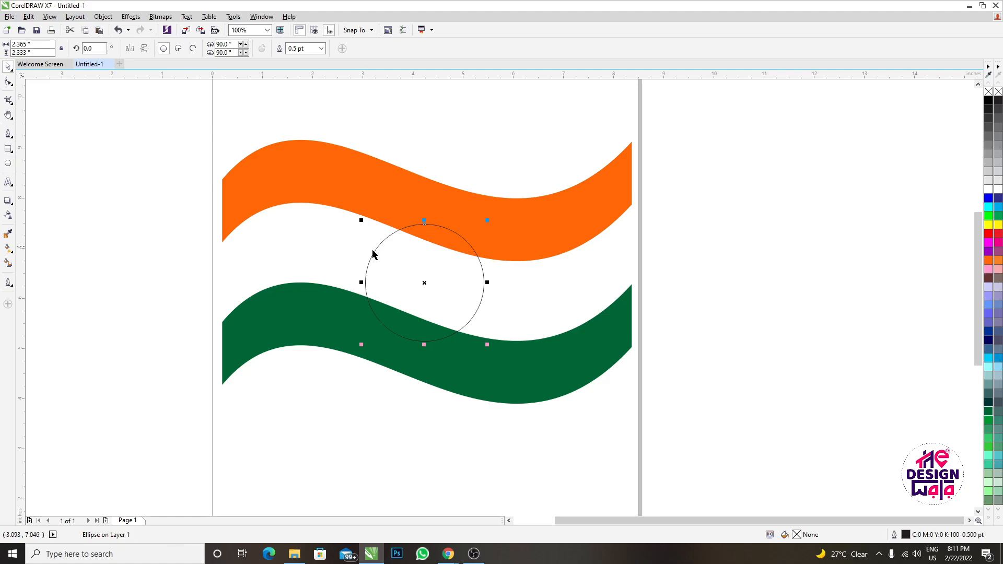